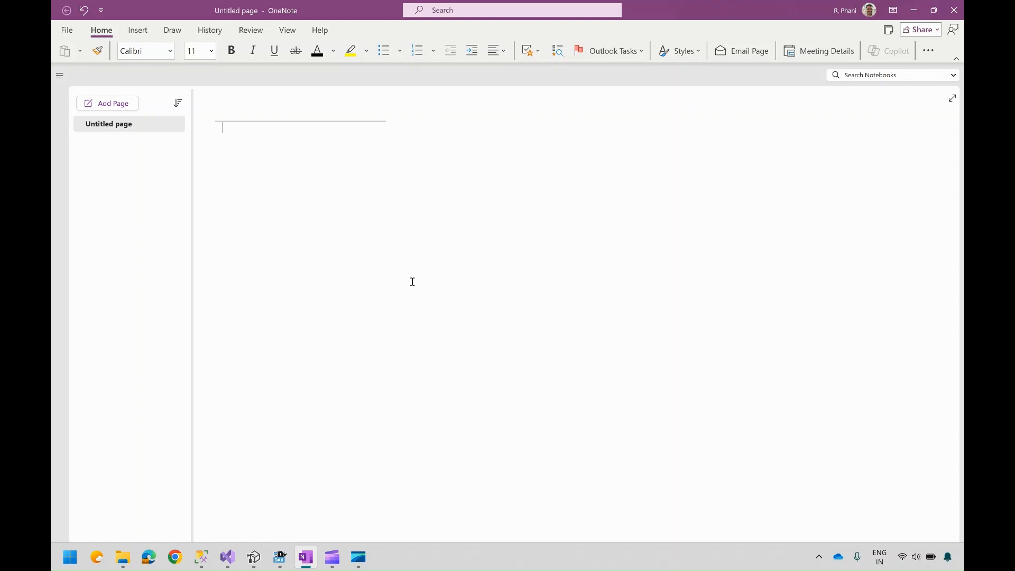
Step: Start a numbered list on the page with the first item "SSMS"
key("Return")
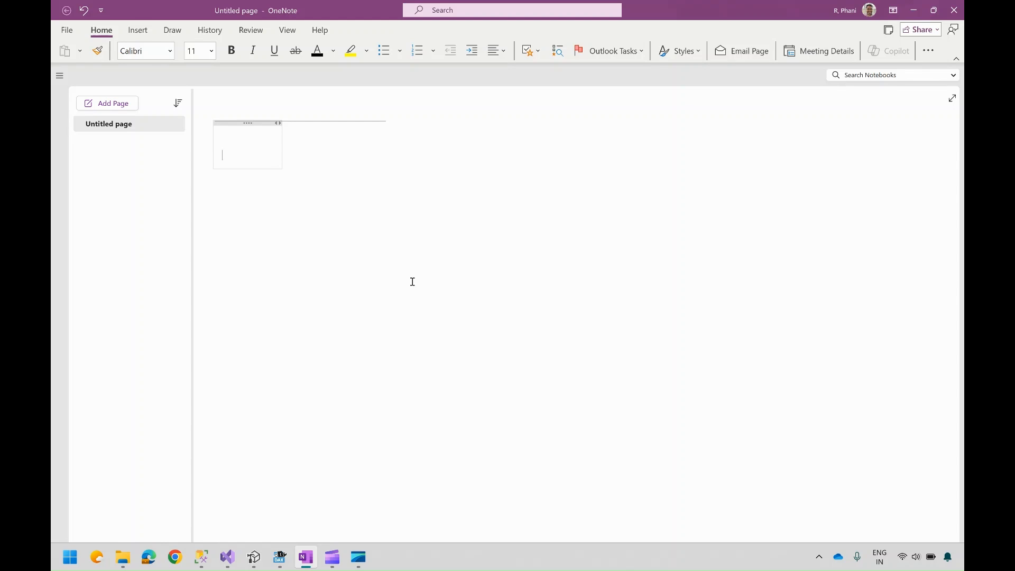
key("ctrl+slash")
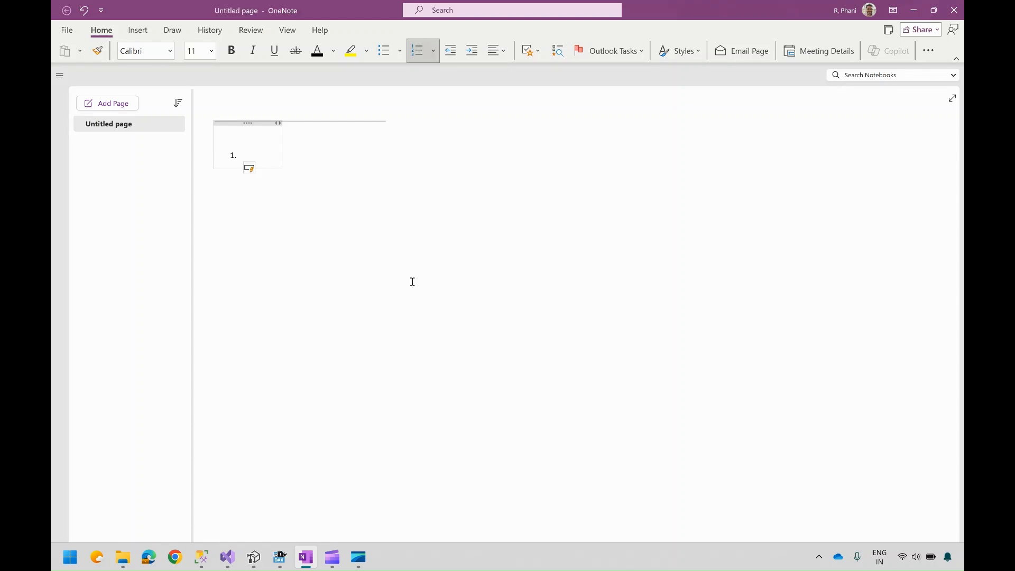
type("SSMS")
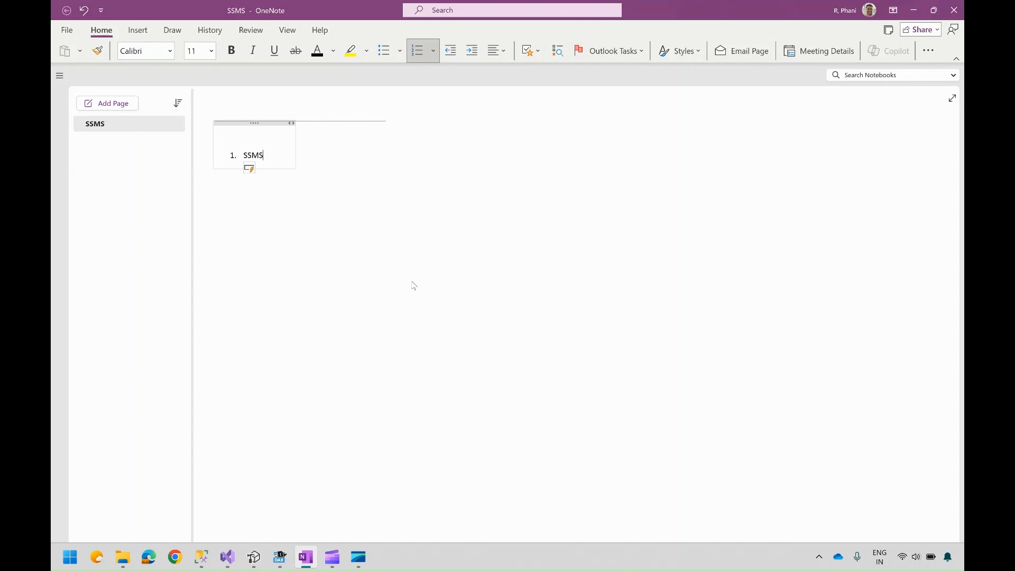
type(" i")
Step: Add an indented sub-item "DAX Queries & Browse my tabular cube." under SSMS
key("BackSpace")
key("Return")
key("Tab")
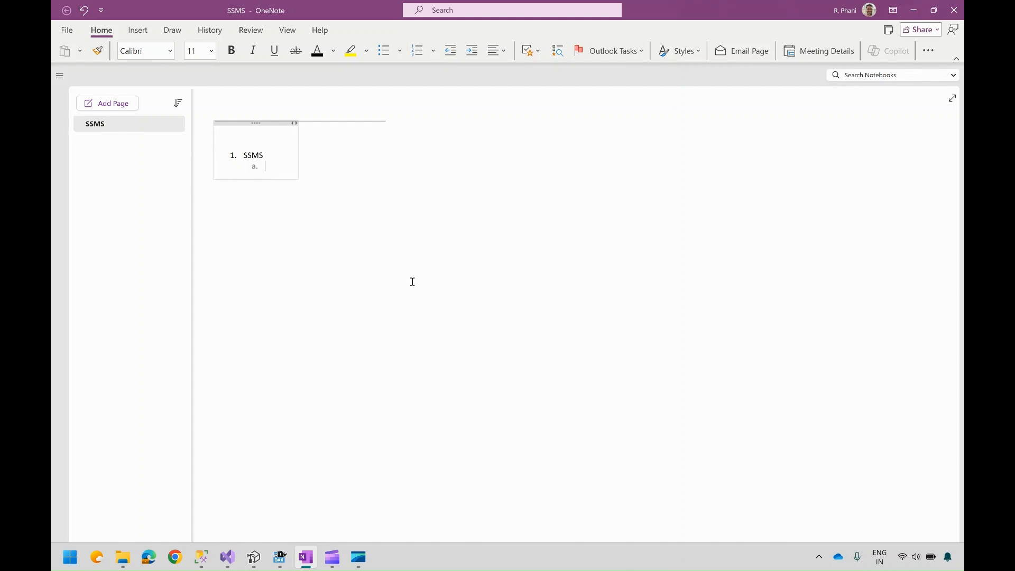
type("DAX Queries")
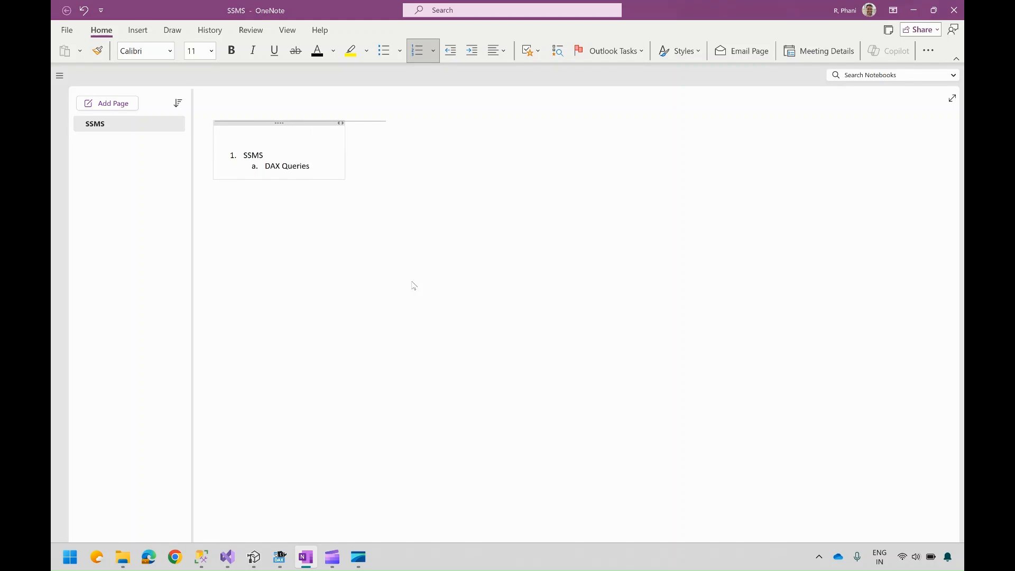
type(" & Browse m")
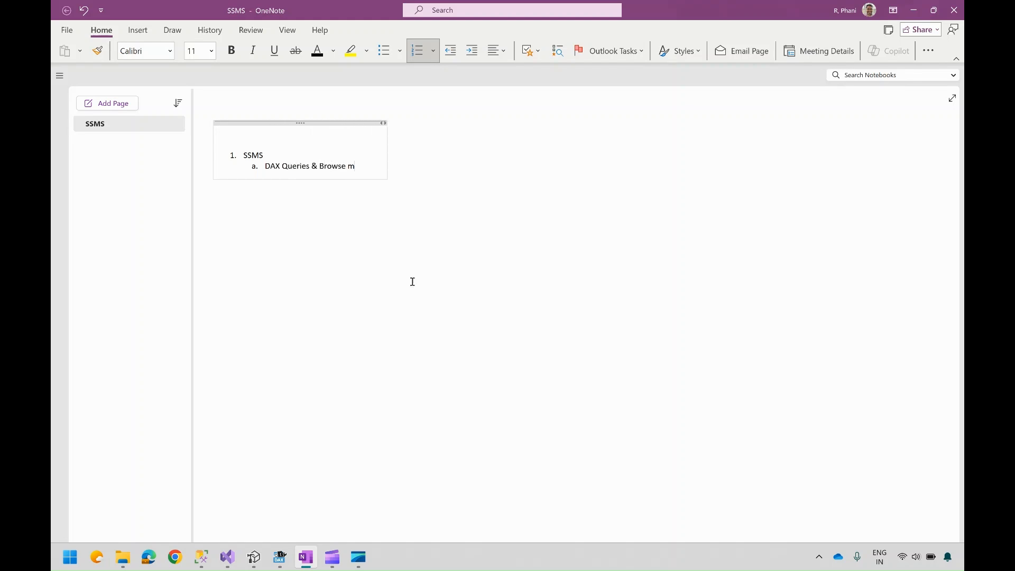
type("y tabl")
type("ular cube")
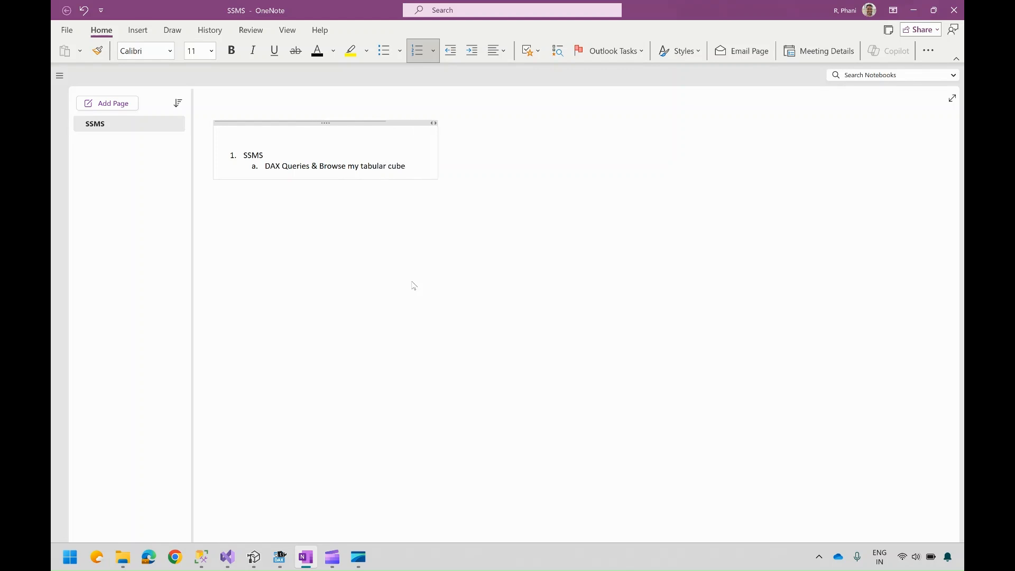
type(".")
Step: Add a second top-level list item "Visual Studio." and start a new line
key("Return")
key("shift+Tab")
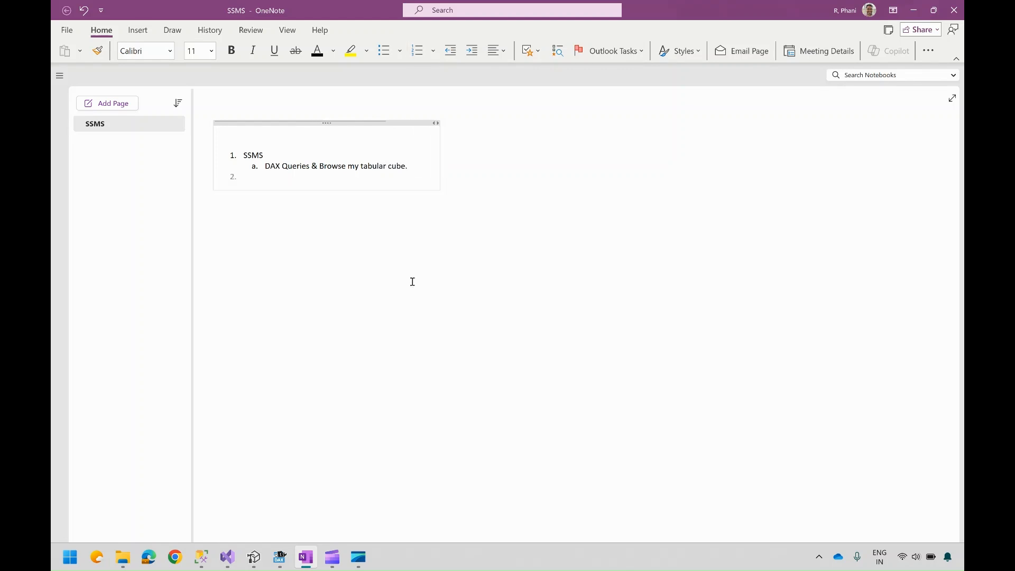
type("Visual Studio")
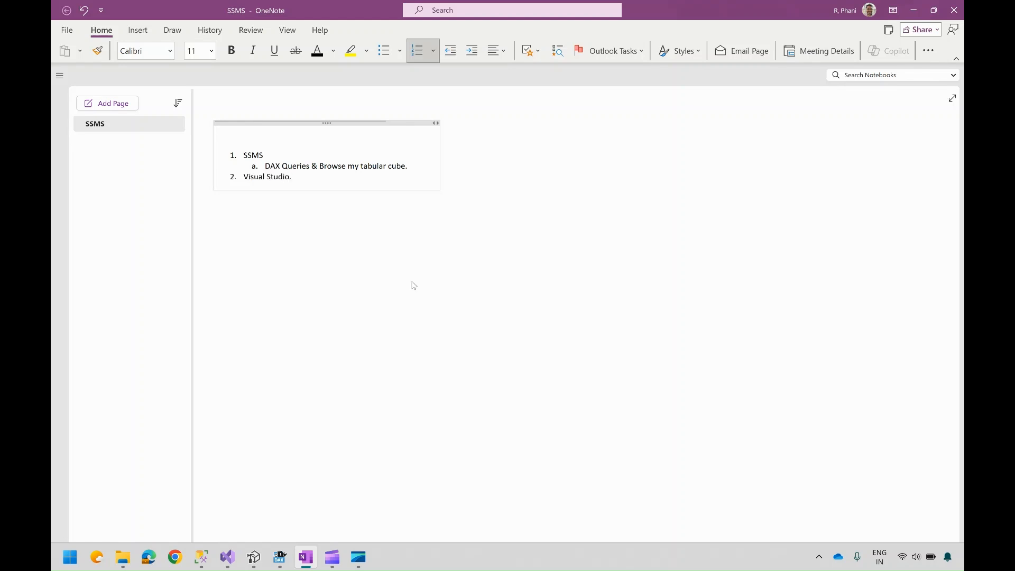
type(".")
key("Return")
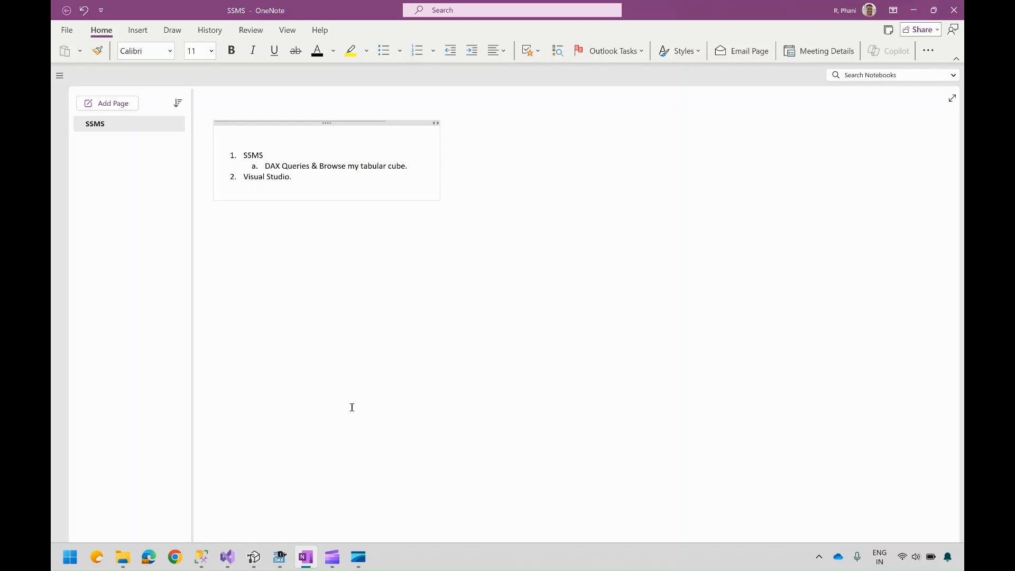
Step: Switch to Visual Studio and open the AWDW project's deployment property pages, then cancel them
left_click(227, 557)
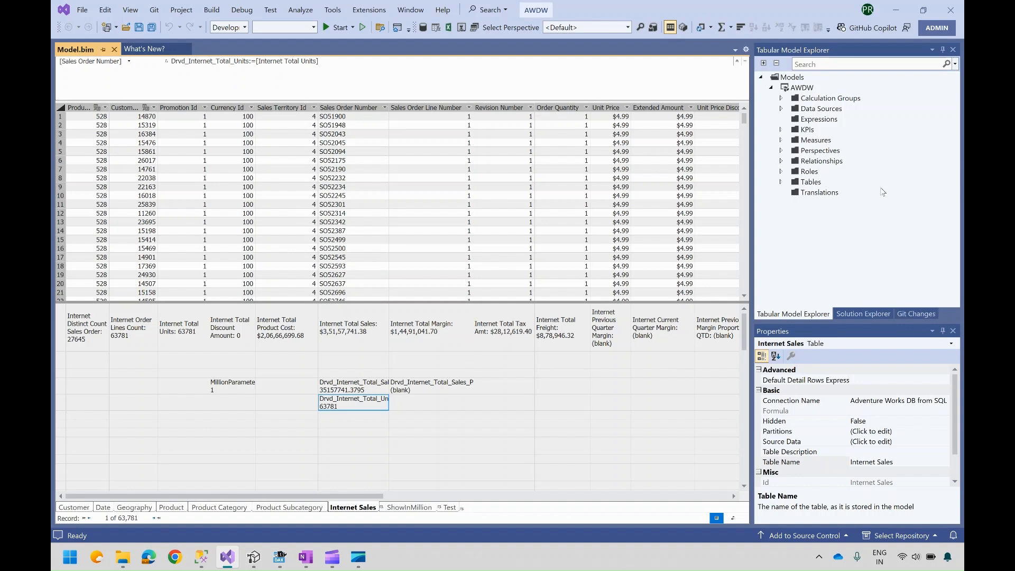
left_click(859, 313)
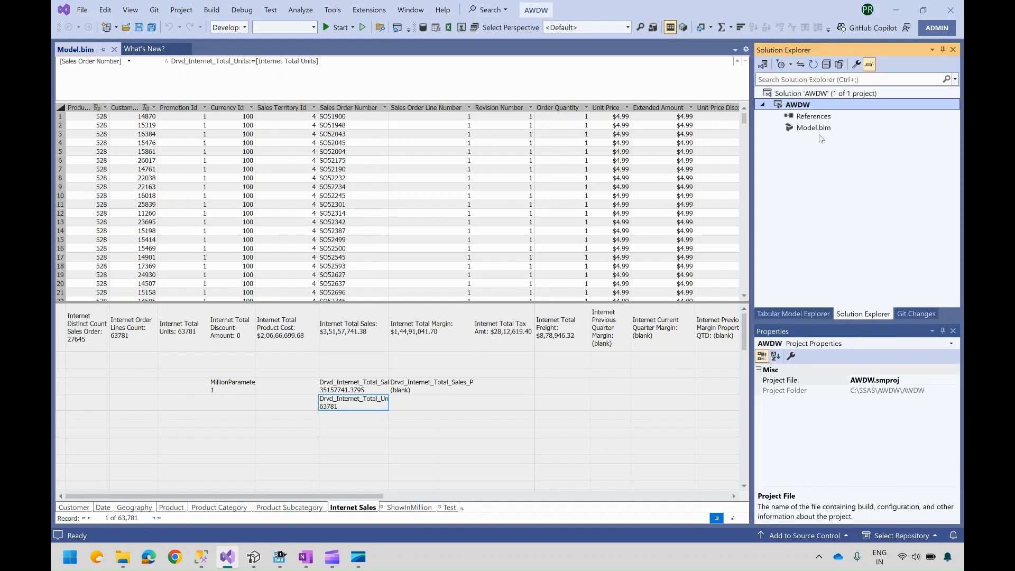
right_click(799, 106)
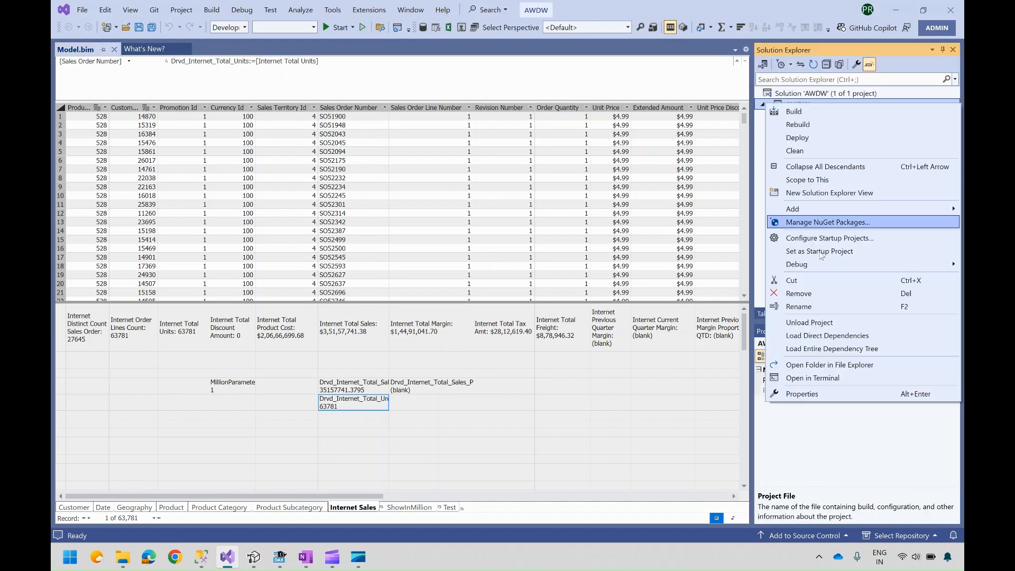
left_click(793, 392)
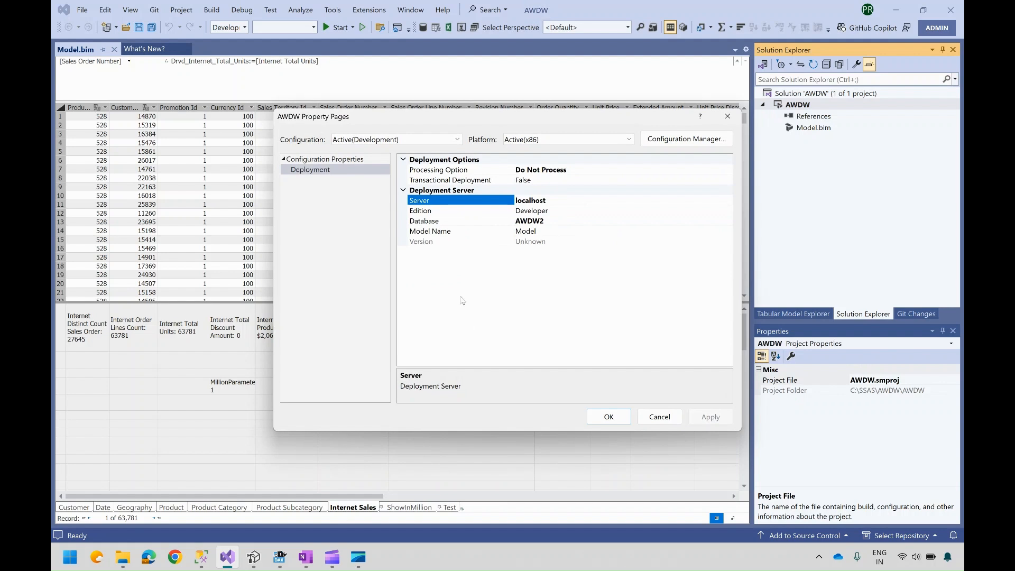
left_click(661, 417)
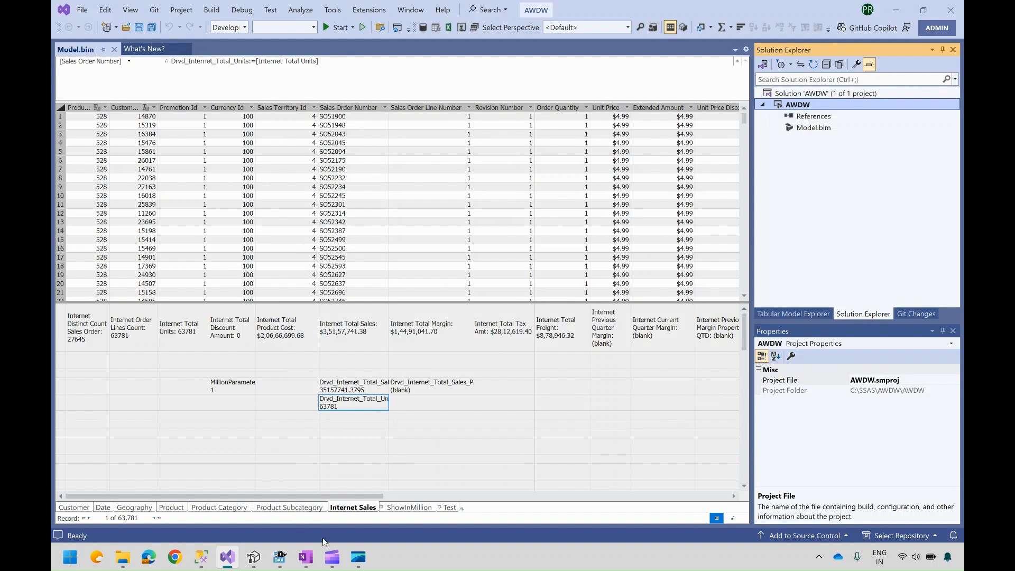
Step: Return to the notes and start a separate numbered list a few lines below with the item "Dax Studio"
left_click(312, 557)
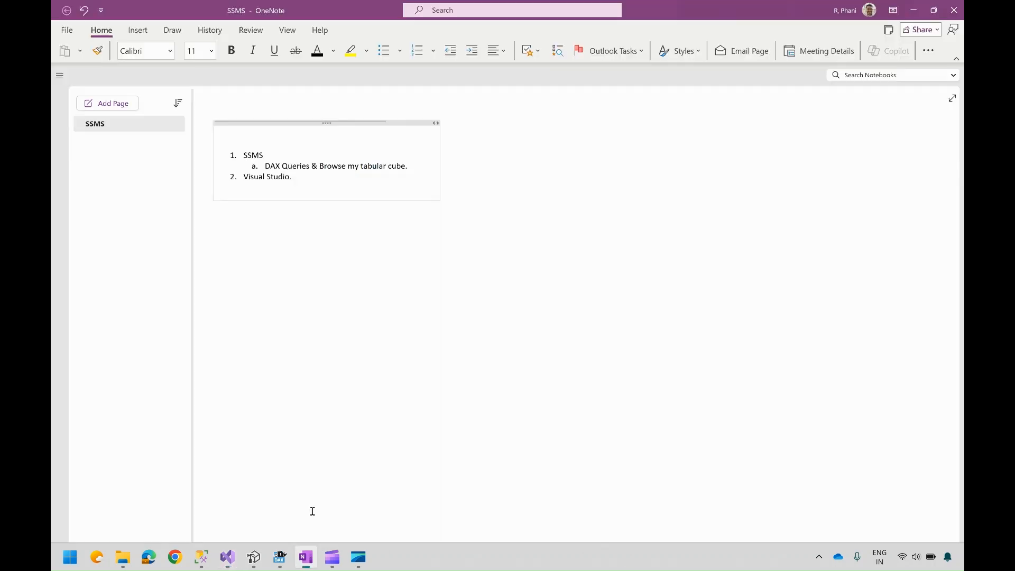
left_click(314, 182)
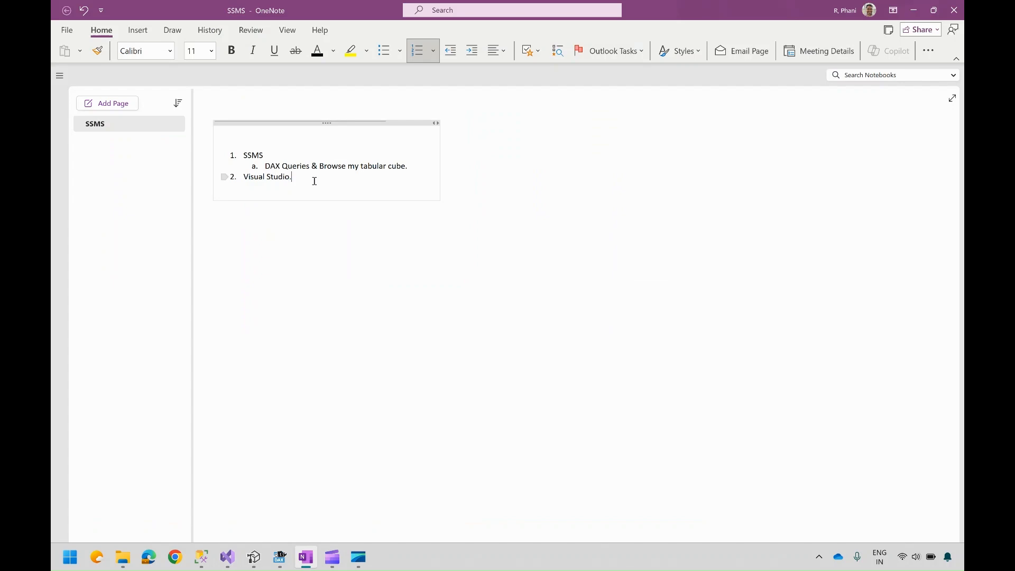
key("Return")
key("Return")
key("Return")
key("Return")
key("Return")
key("Return")
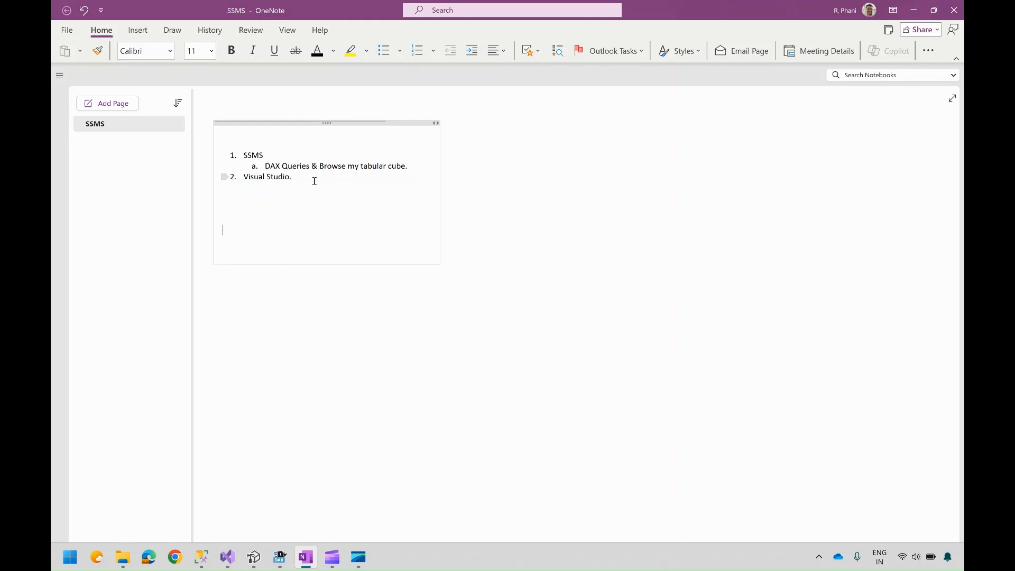
type("Dax Studio")
key("Home")
type("1.")
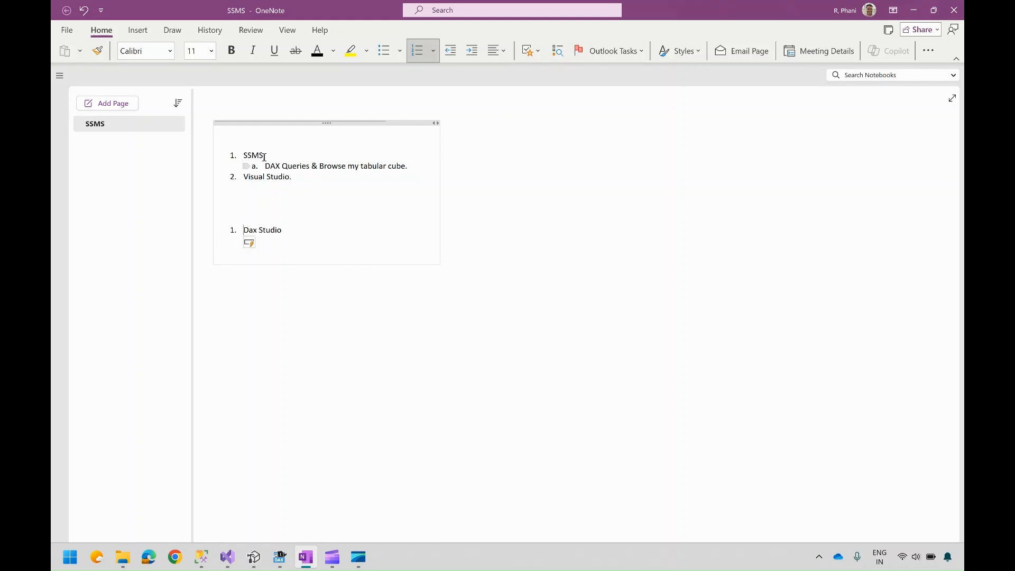
Step: Add the second item "Tabular Editor (Version 2) & Version 3" to the new list
left_click(290, 233)
key("Return")
type("Tabu")
mouse_move(256, 561)
type("lar Editor (Version 2")
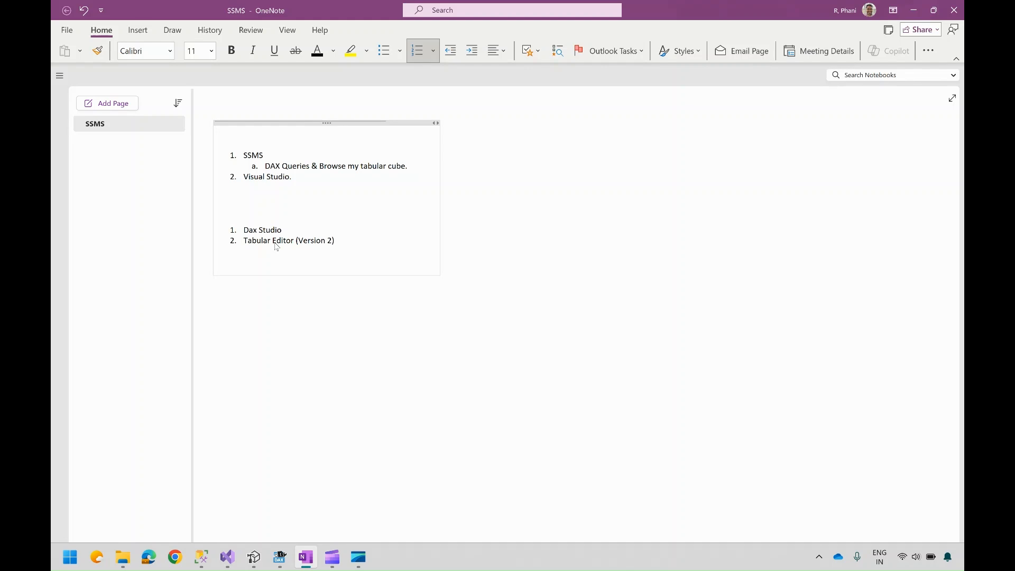
type(") & Version 3")
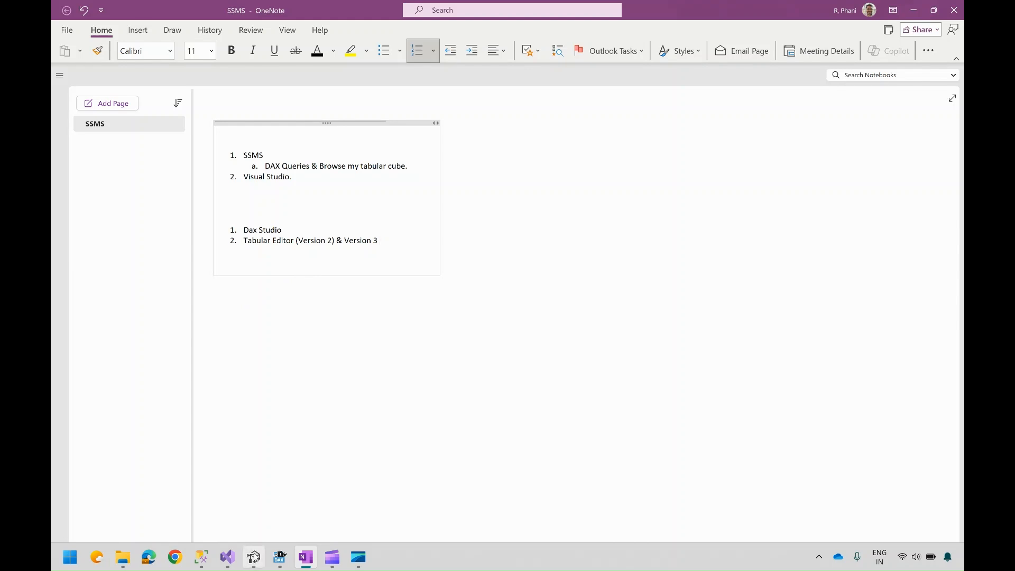
Step: Switch to Tabular Editor and open the AWDW model from the LocalHost server database
left_click(255, 557)
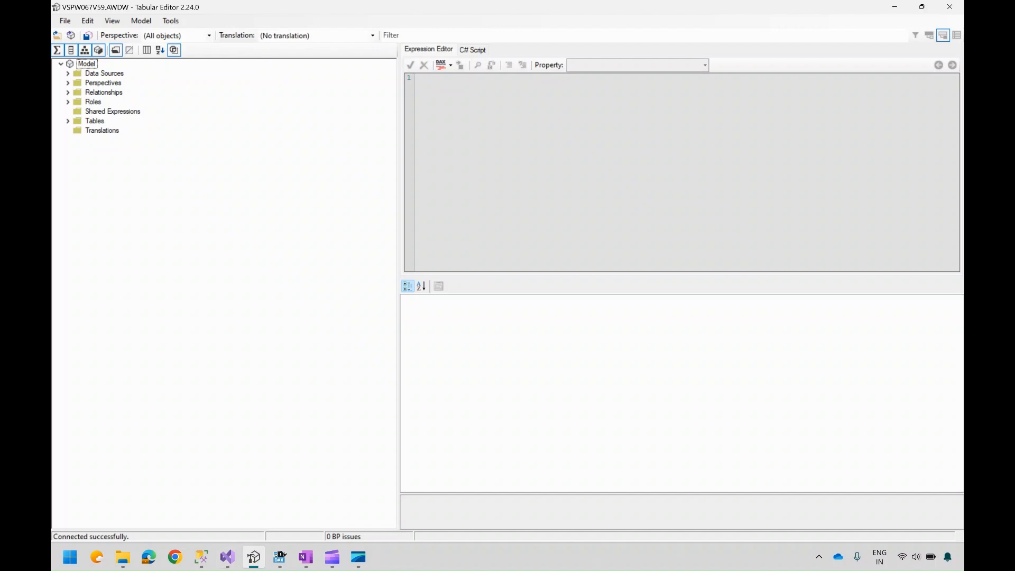
left_click(231, 559)
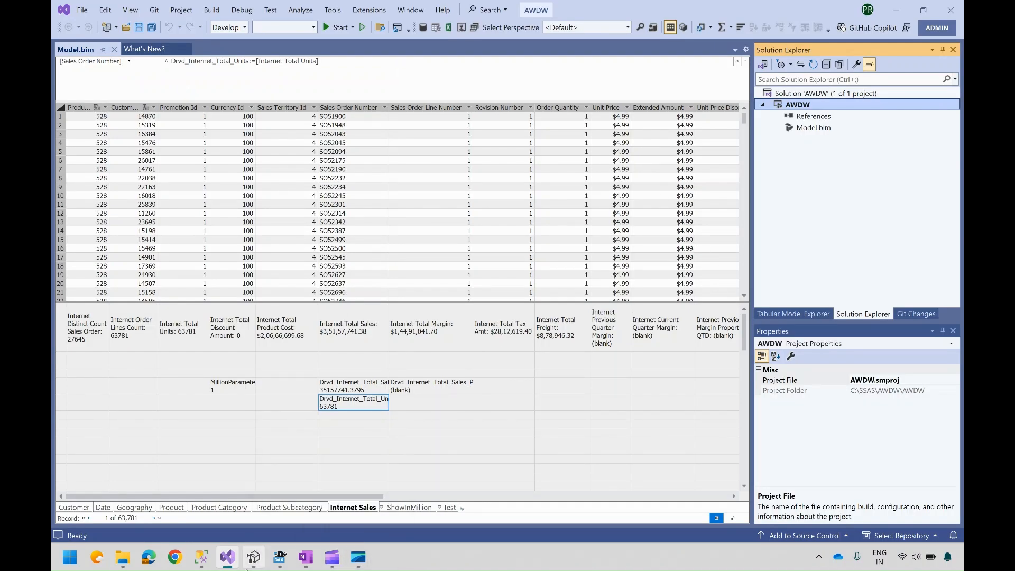
left_click(254, 558)
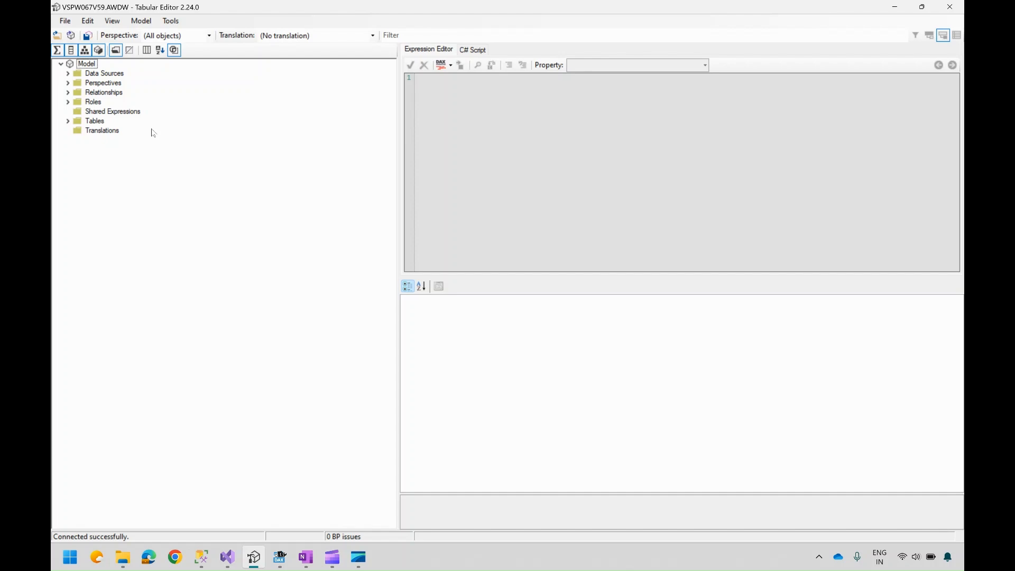
left_click(73, 23)
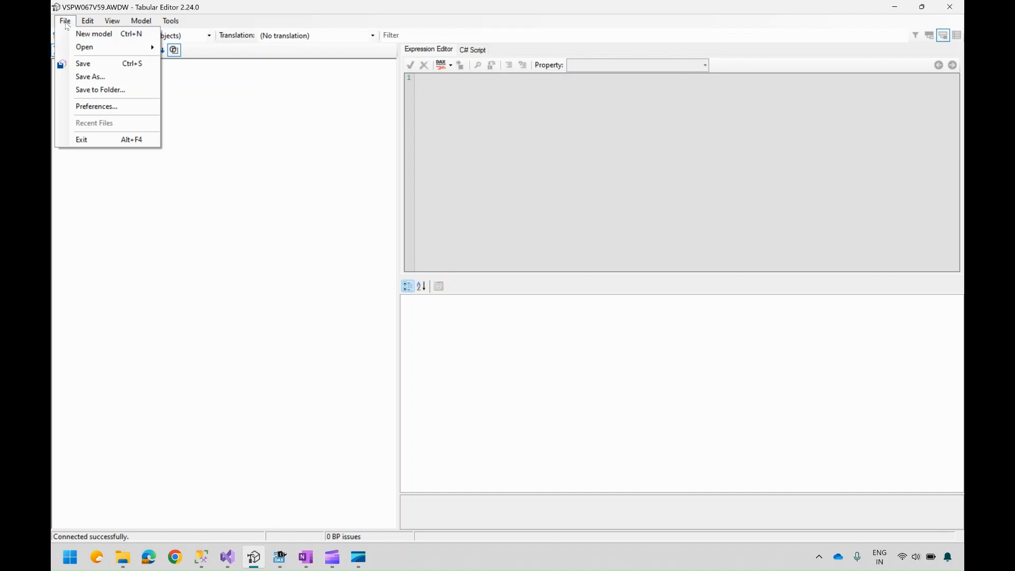
mouse_move(120, 47)
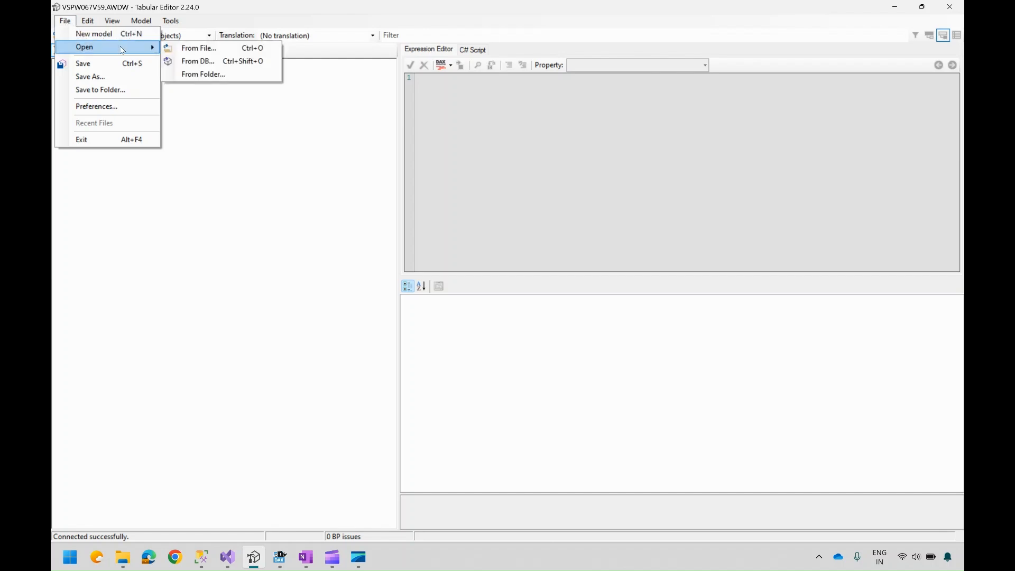
left_click(193, 63)
left_click(488, 228)
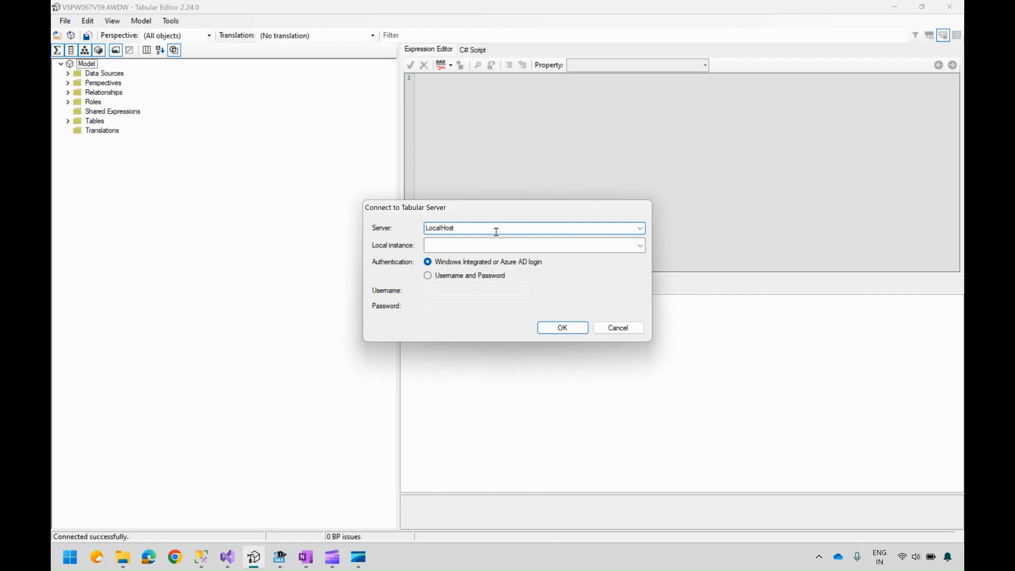
left_click(568, 328)
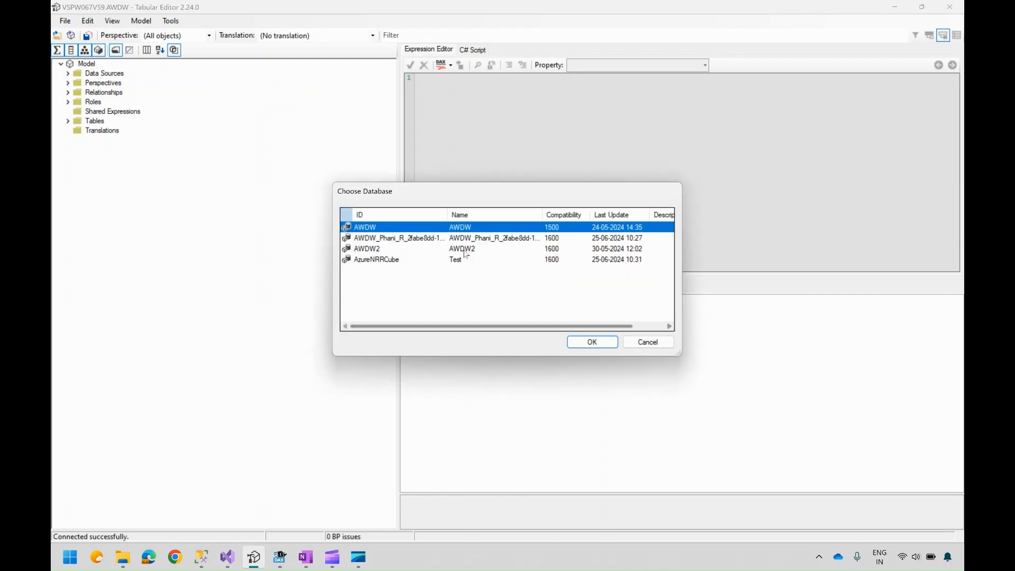
left_click_drag(680, 353, 678, 286)
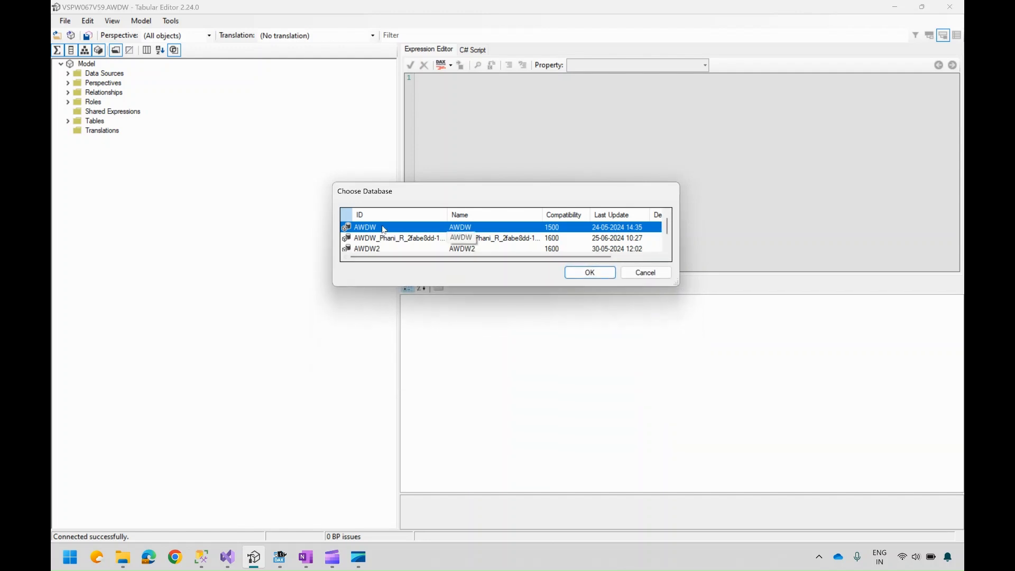
left_click(585, 276)
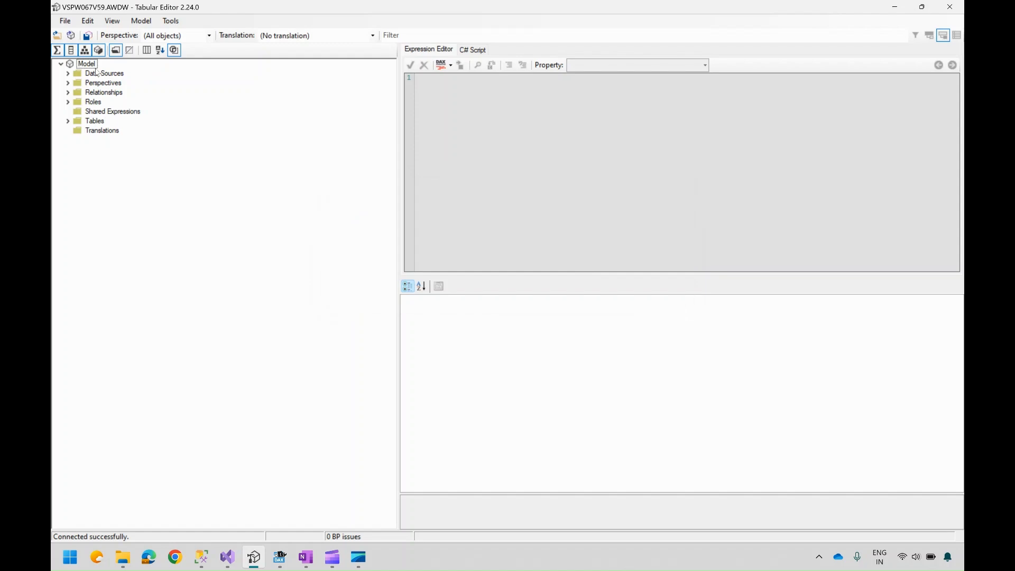
Step: Expand the model's Tables, Roles, Relationships, Perspectives and Data Sources folders to review them
left_click(68, 121)
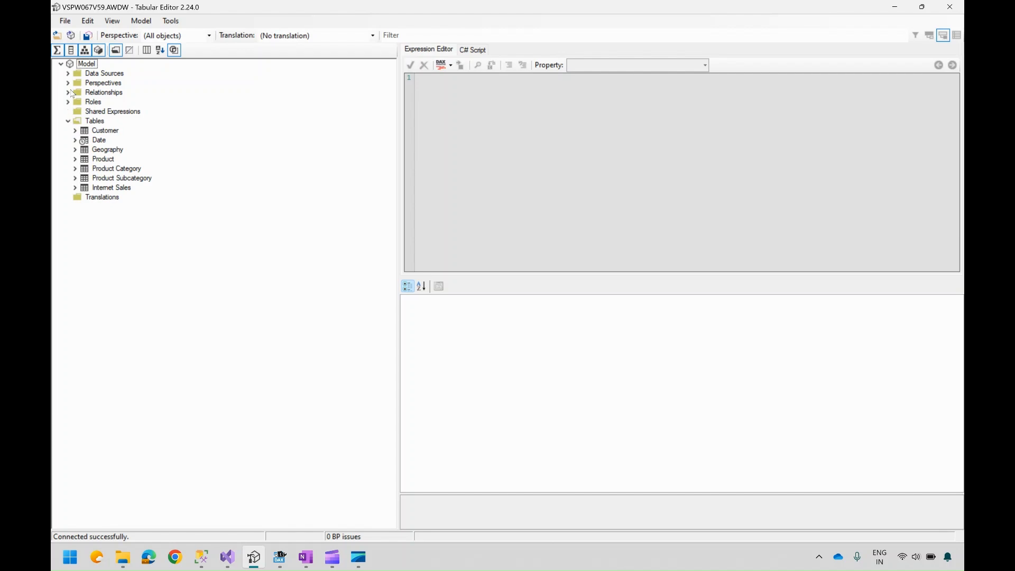
left_click(68, 102)
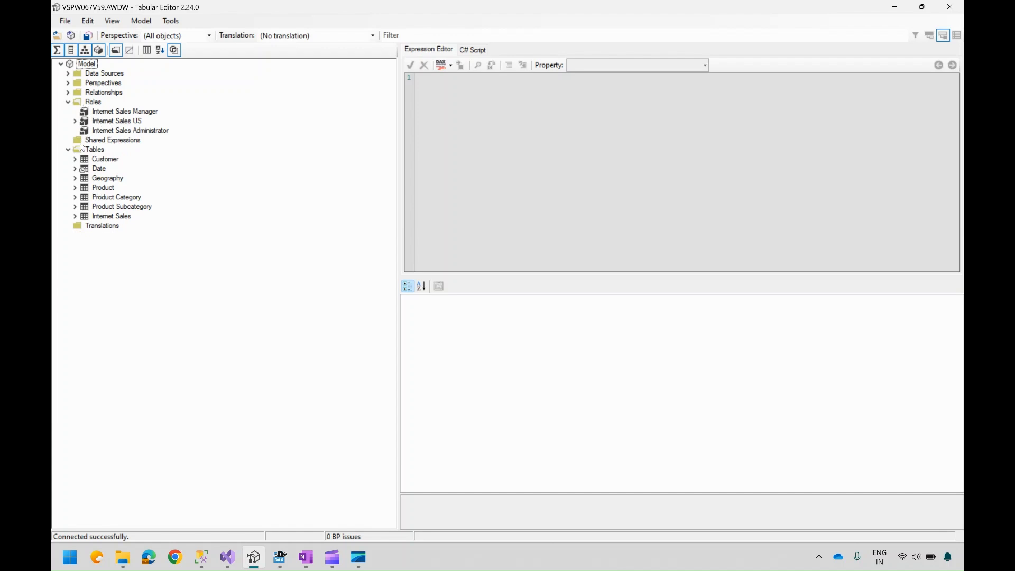
left_click(68, 93)
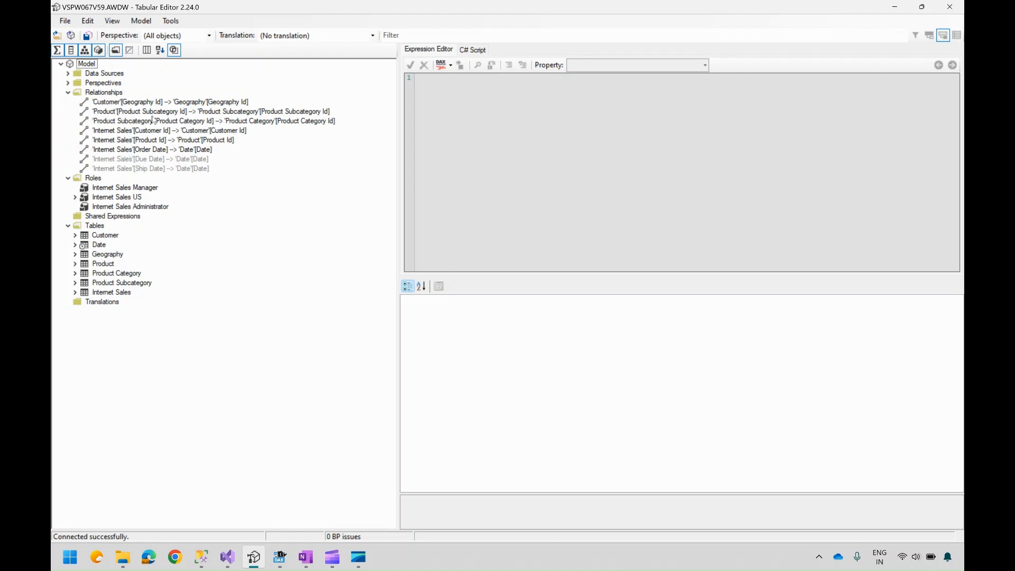
left_click(68, 83)
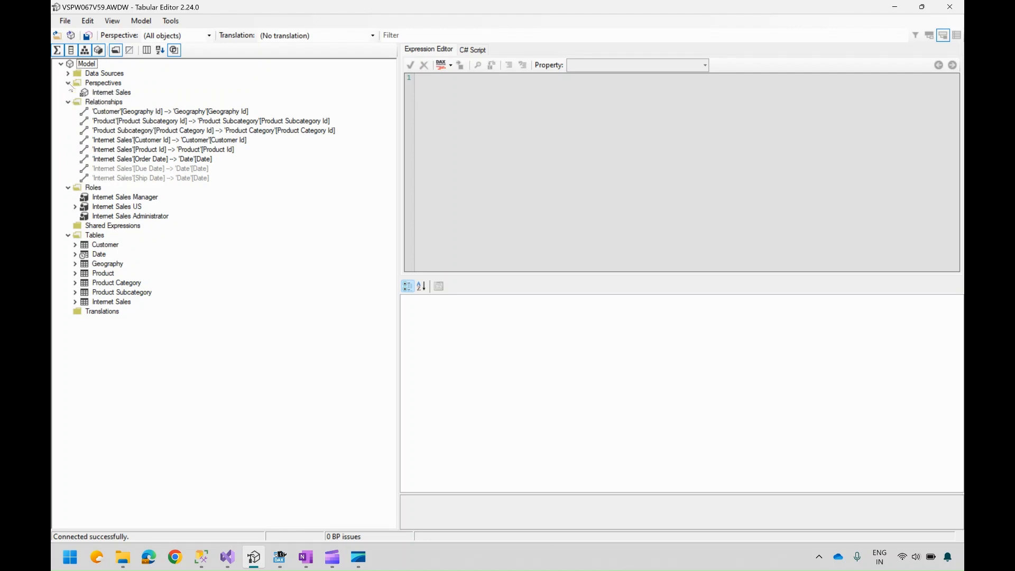
left_click(69, 74)
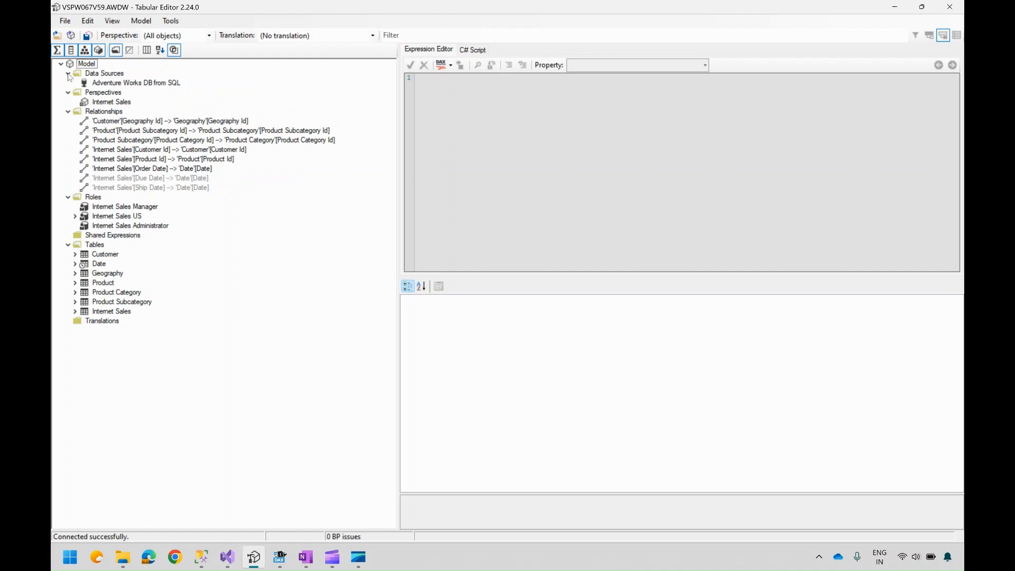
Step: Select the Adventure Works DB from SQL data source to view its connection properties
left_click(138, 84)
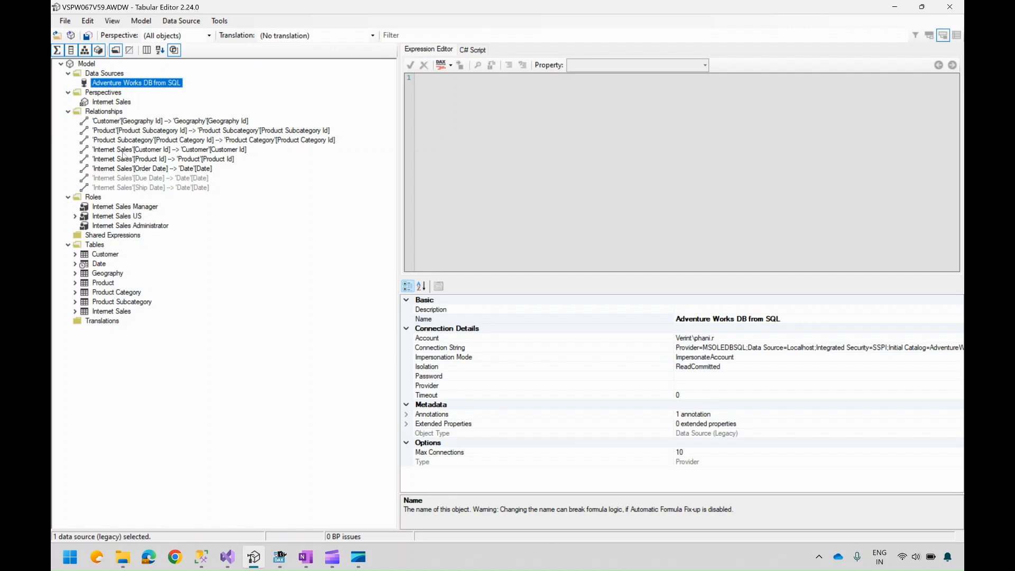
Step: Add a new relationship to the model's Relationships folder
left_click(174, 123)
left_click(118, 112)
right_click(117, 113)
left_click(157, 118)
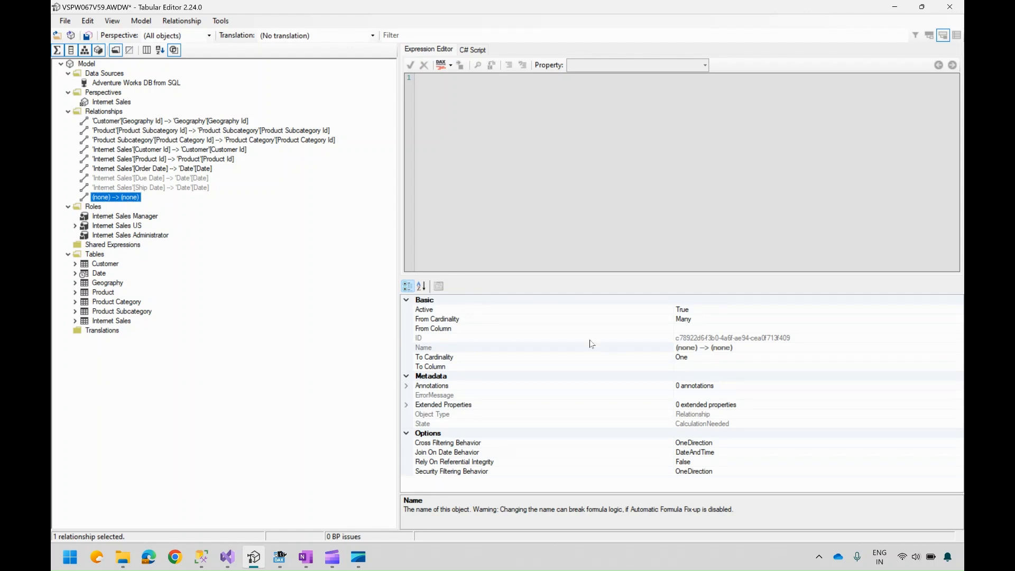
Step: Browse the new relationship's From Column and To Column choices without setting either column
left_click(755, 328)
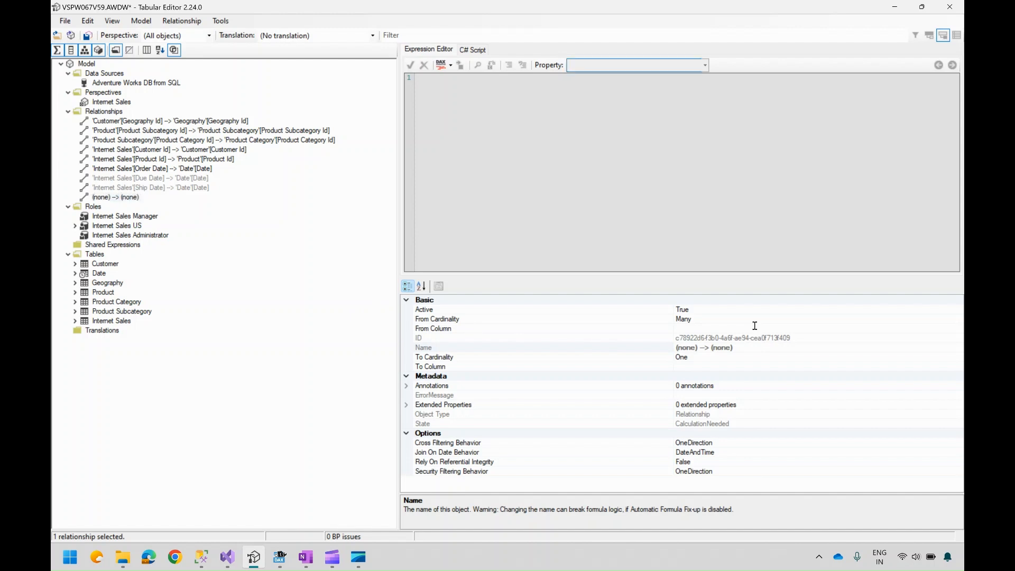
left_click(957, 328)
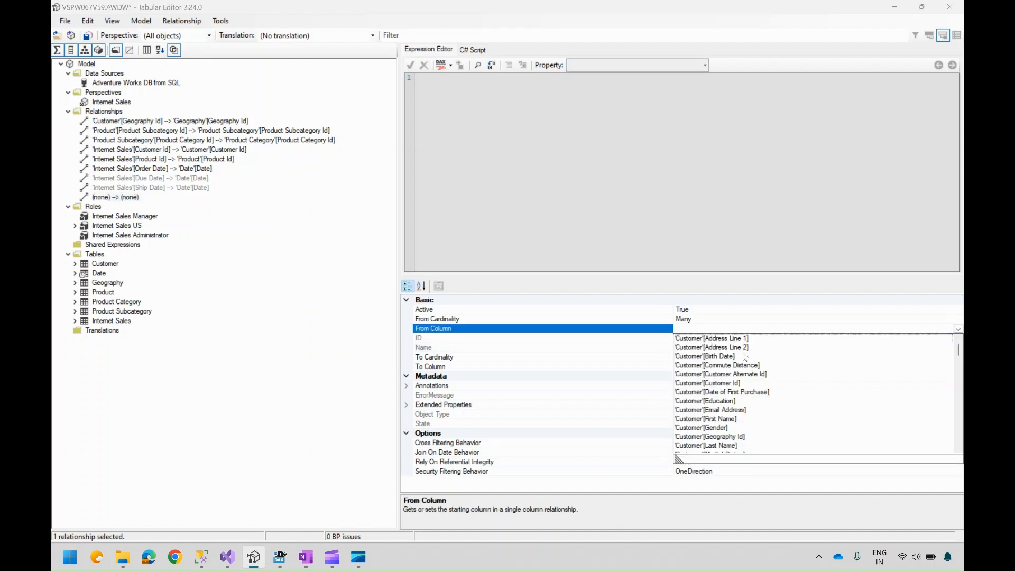
left_click(608, 398)
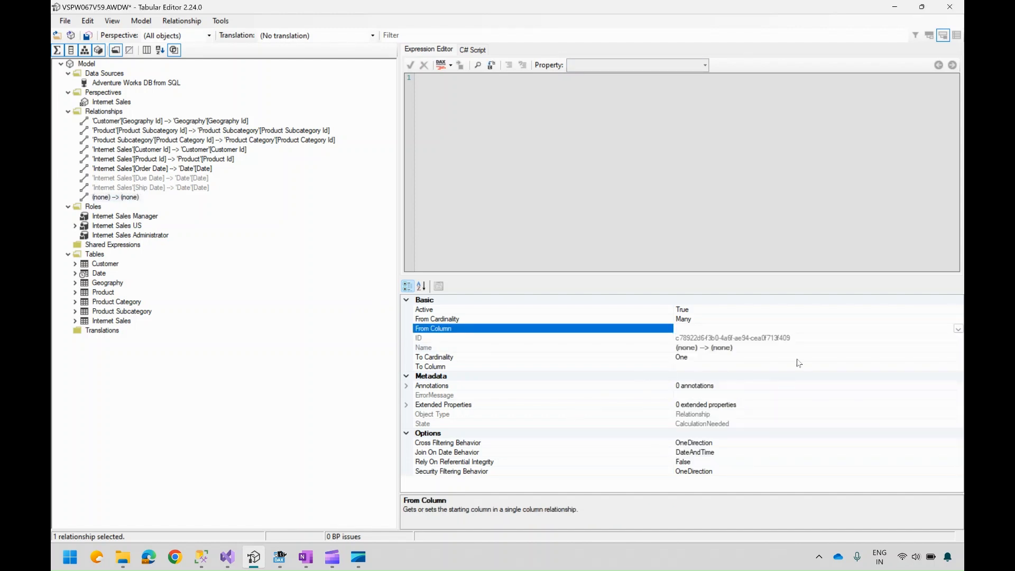
left_click(778, 366)
left_click(958, 366)
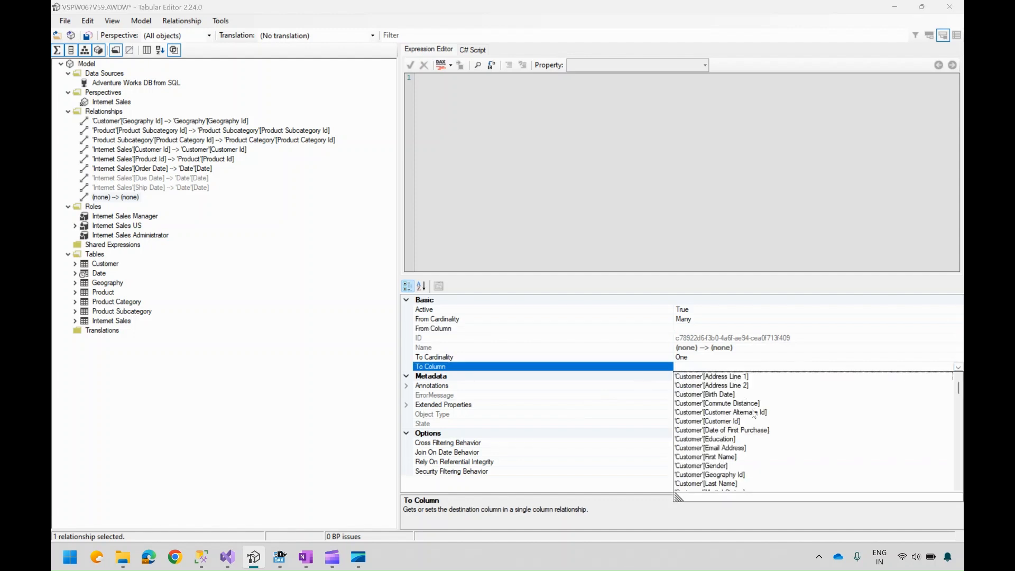
left_click(547, 444)
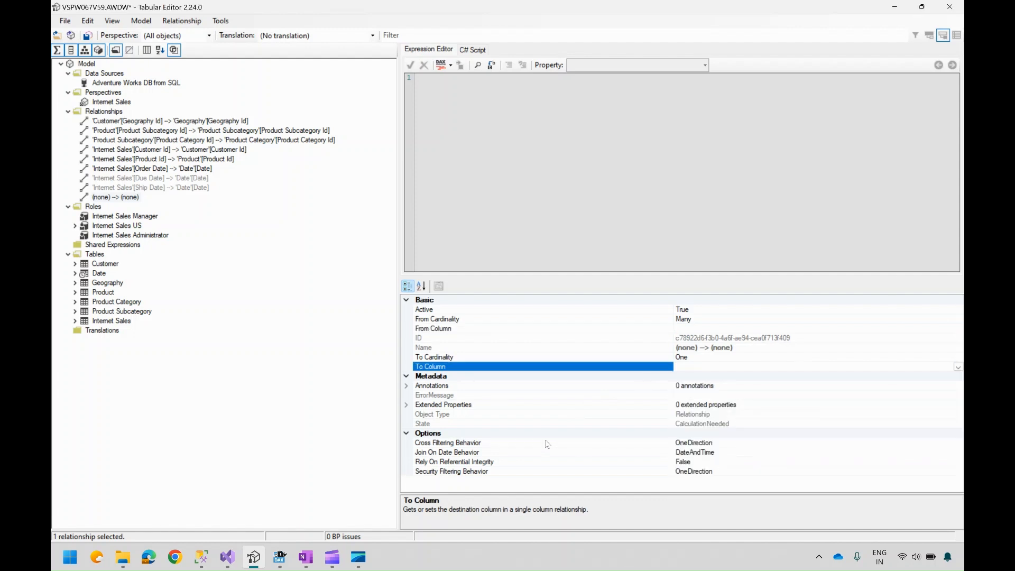
left_click(725, 349)
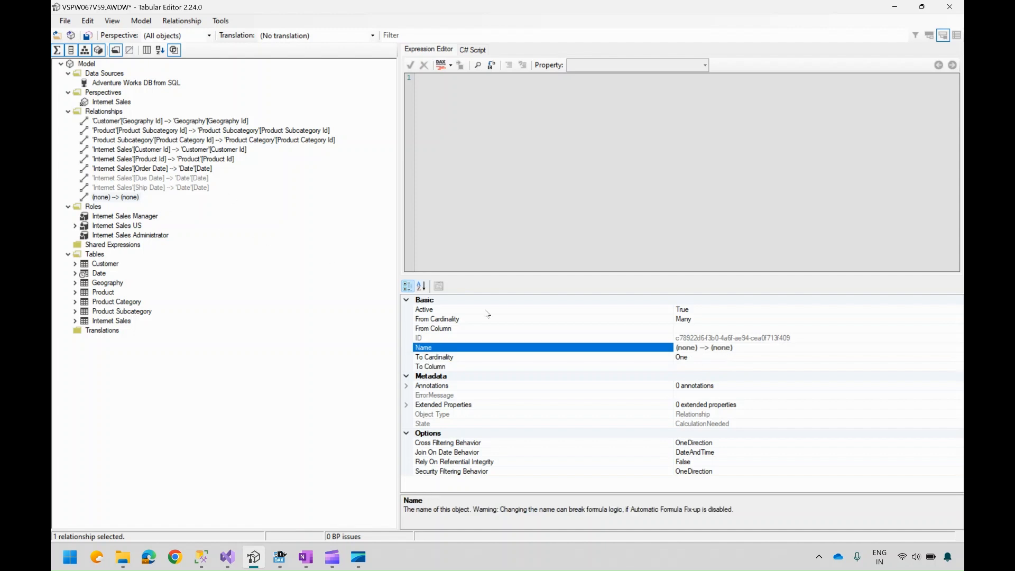
left_click(728, 348)
Step: Open the Import Tables wizard from the existing data source and check DimGeography in AdventureWorksDW2022, then close it without importing
right_click(98, 256)
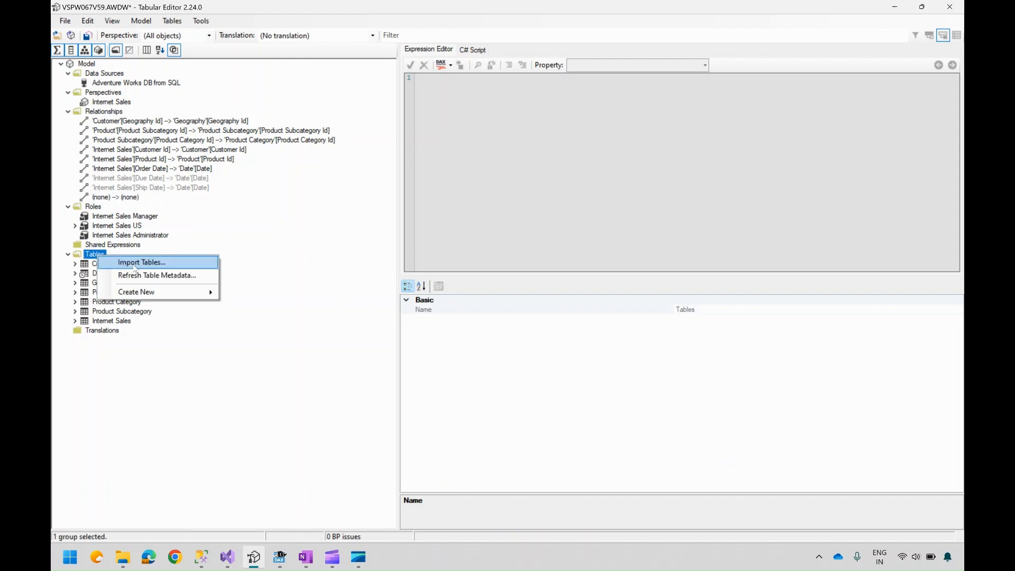
left_click(136, 262)
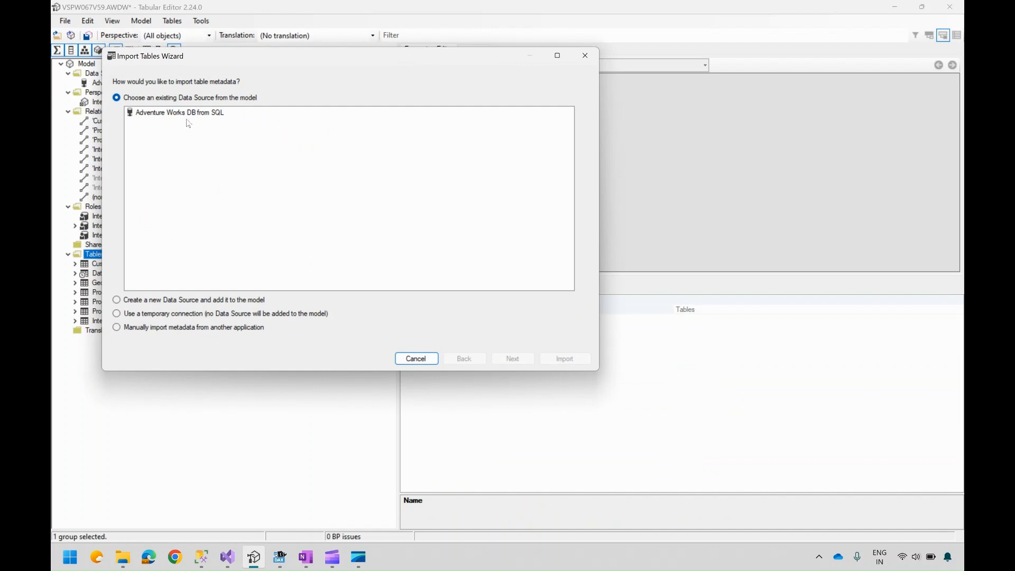
left_click(188, 113)
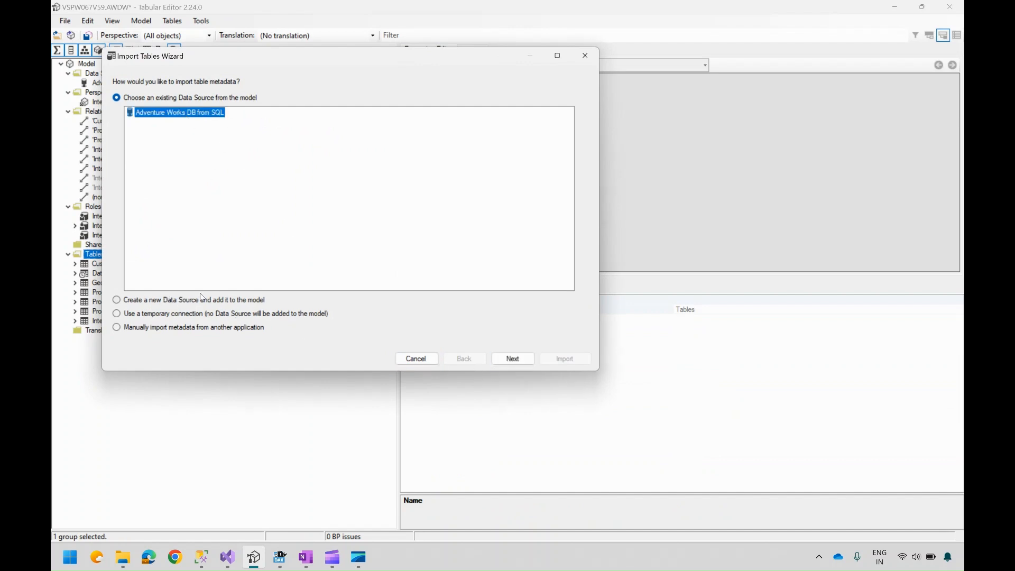
left_click(511, 361)
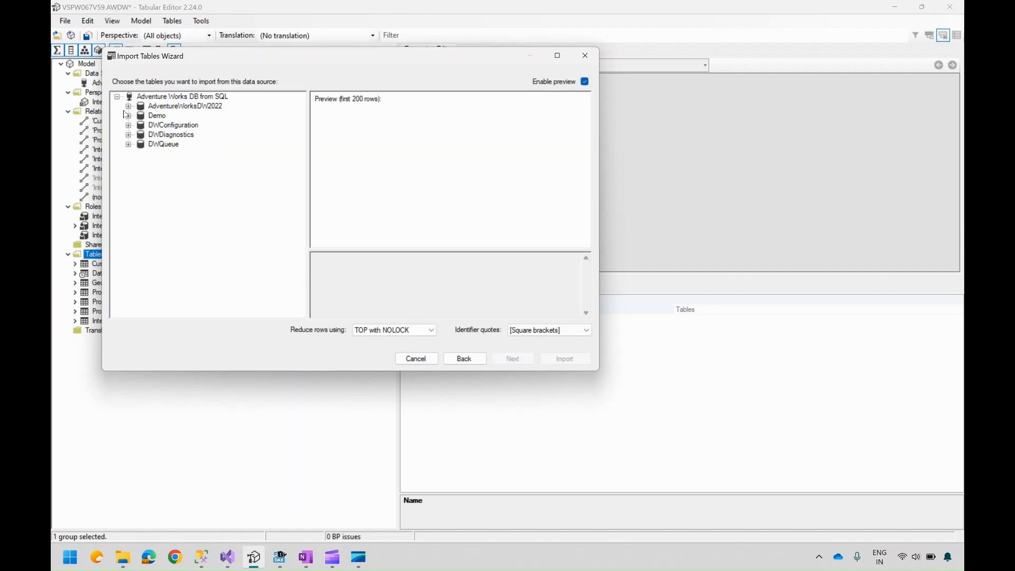
double_click(227, 107)
left_click(151, 191)
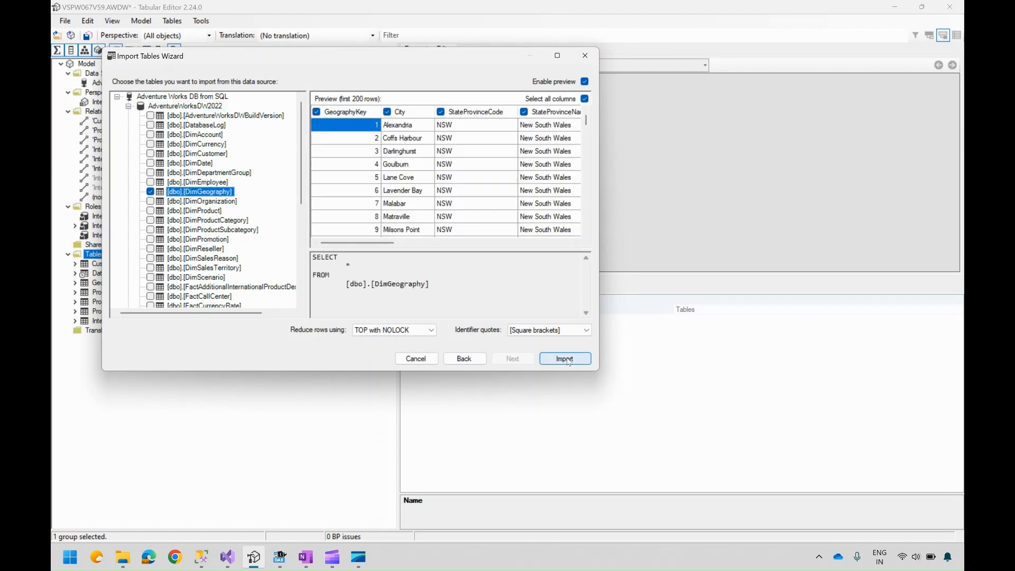
left_click(585, 56)
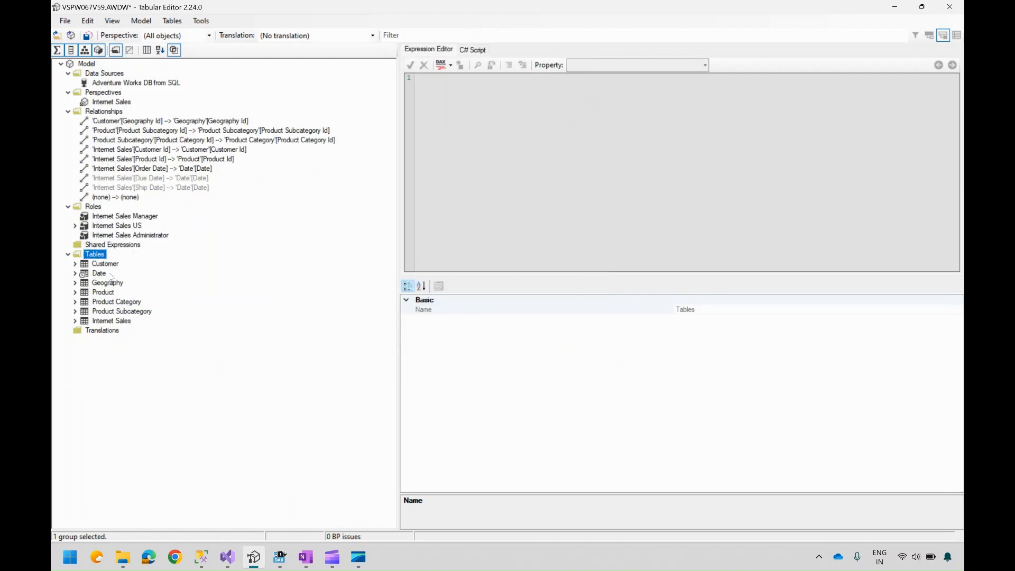
Step: Expand the Internet Sales table and view the creation options for its Partitions folder and for the table
left_click(75, 321)
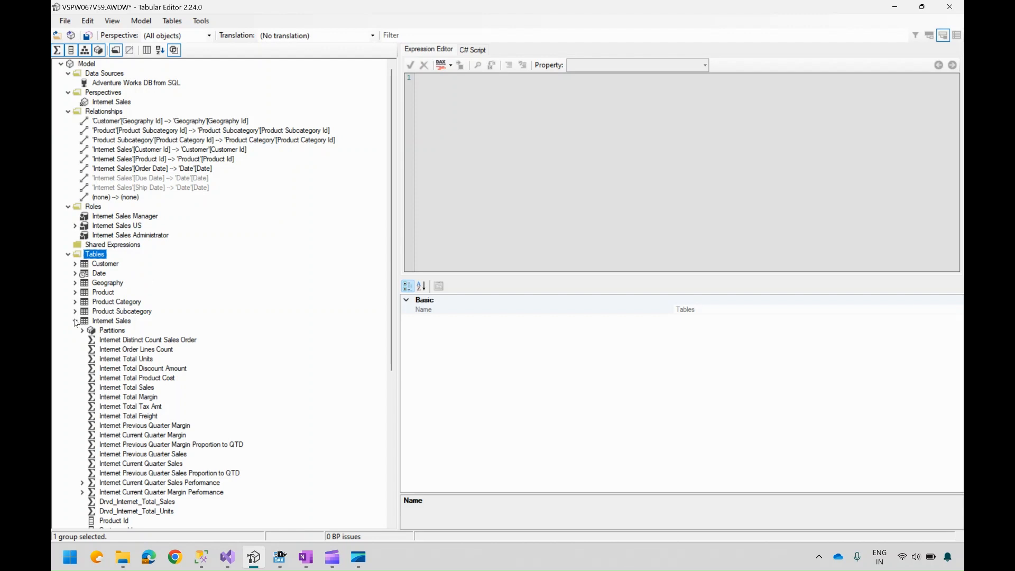
left_click_drag(390, 283, 386, 360)
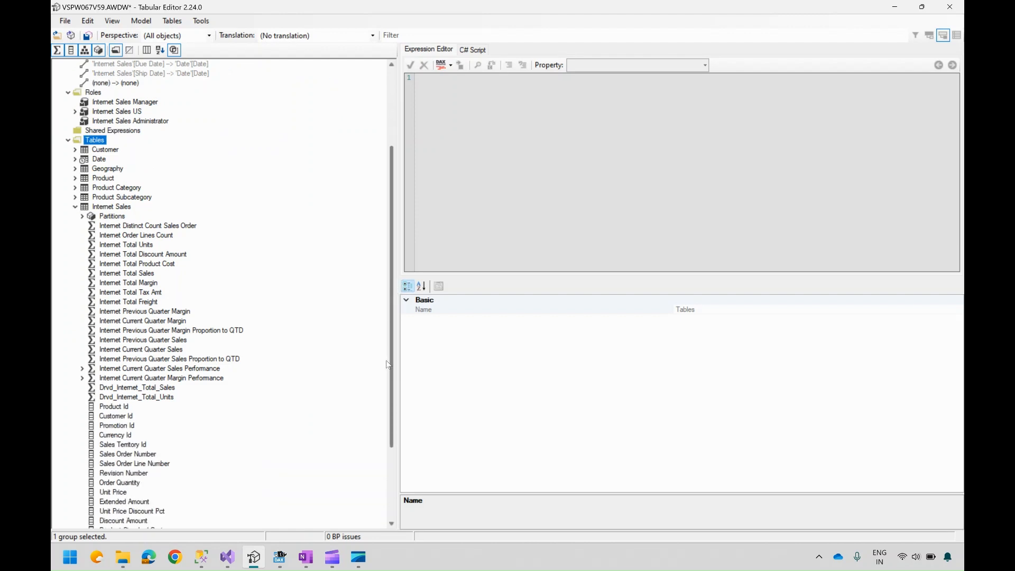
left_click(114, 216)
right_click(114, 216)
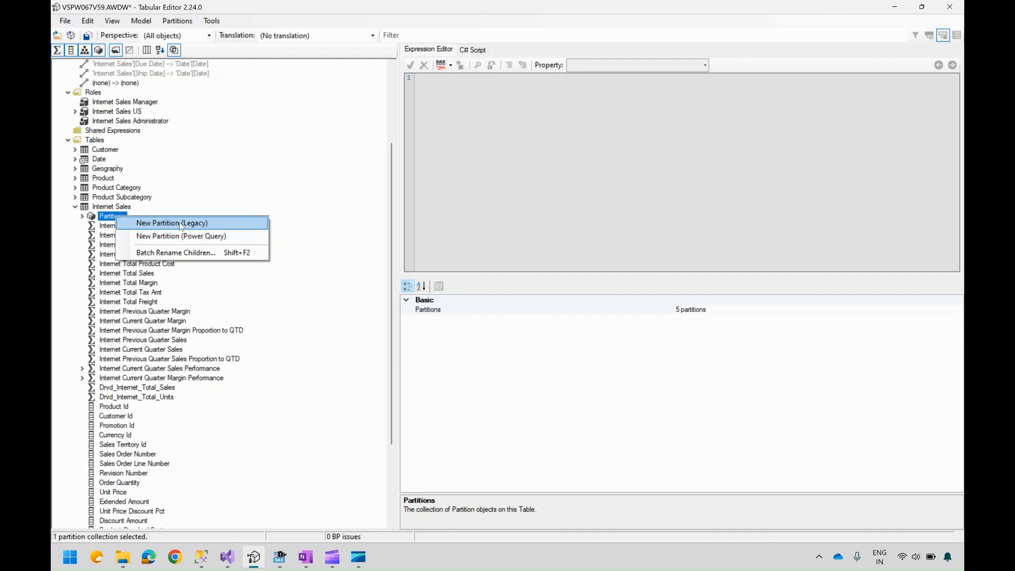
left_click(149, 330)
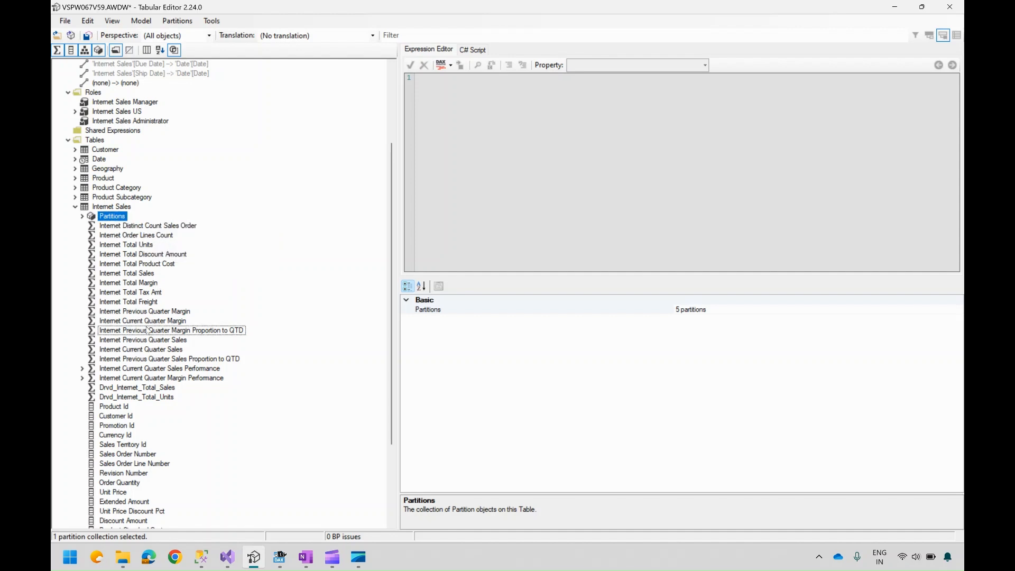
right_click(120, 207)
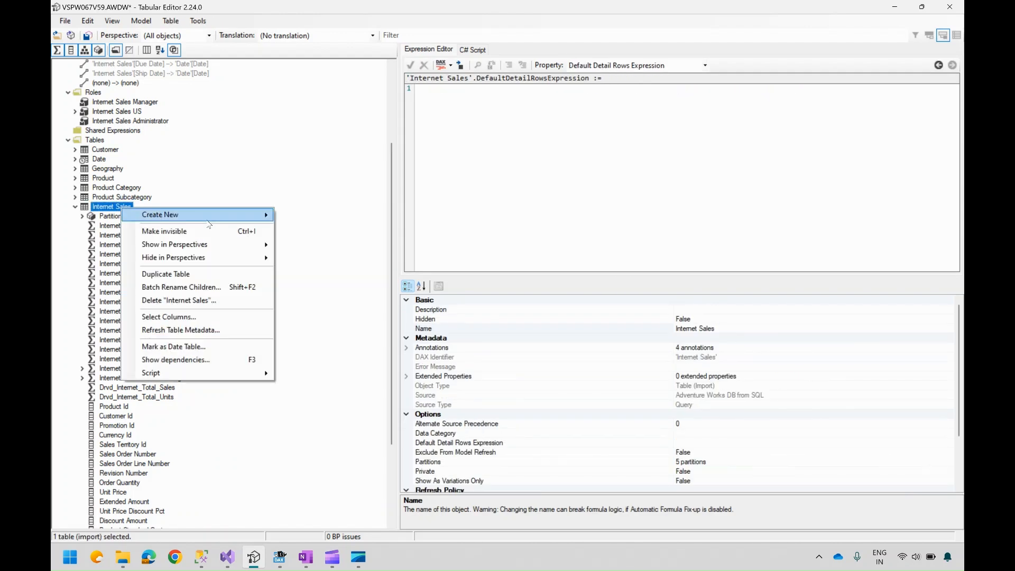
mouse_move(235, 215)
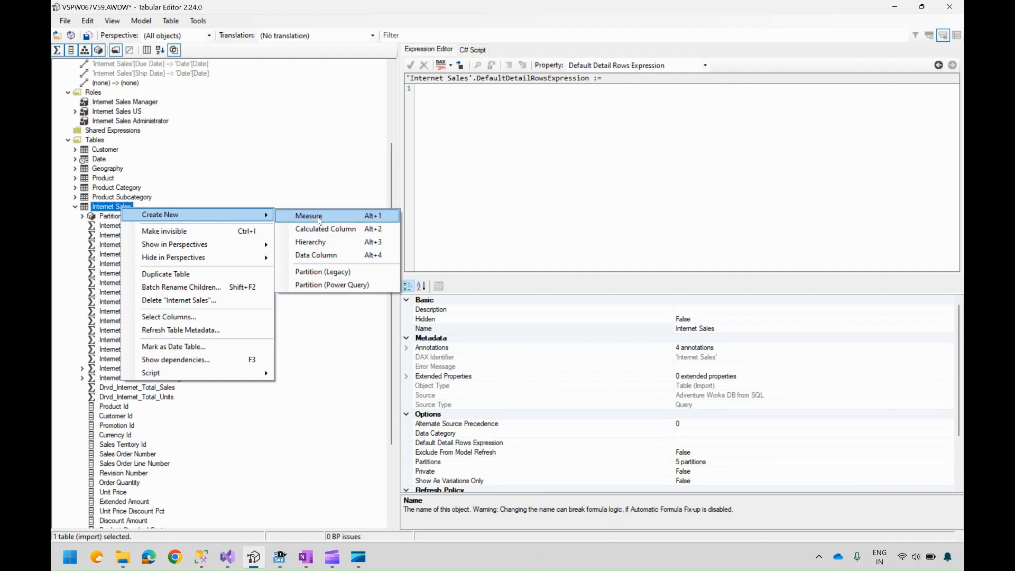
left_click(103, 283)
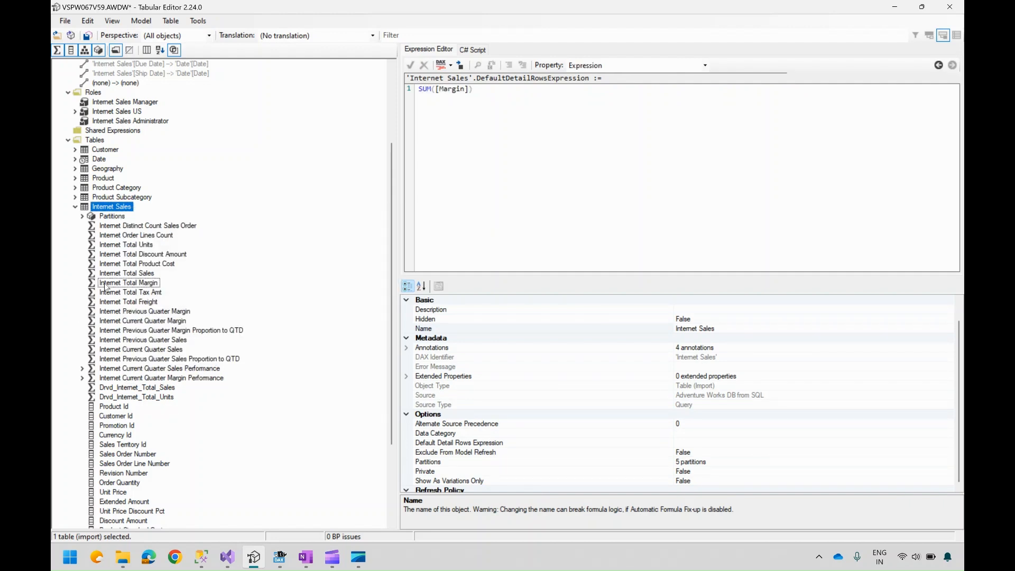
Step: Review the expressions of the Internet Total Margin, Internet Total Freight and Internet Current Quarter Sales Performance measures
left_click(103, 283)
scroll(393, 354, "down", 4)
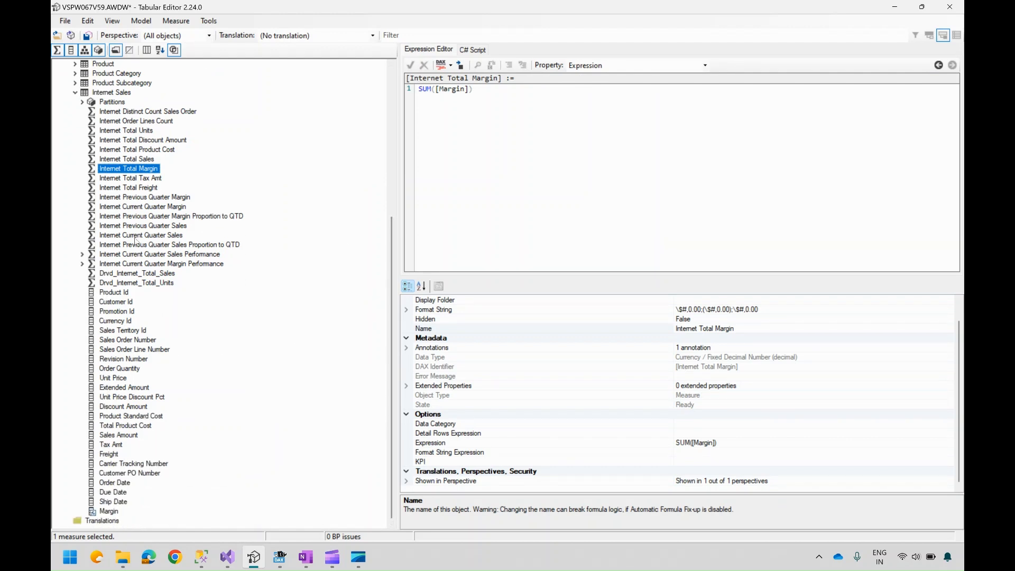
left_click(123, 190)
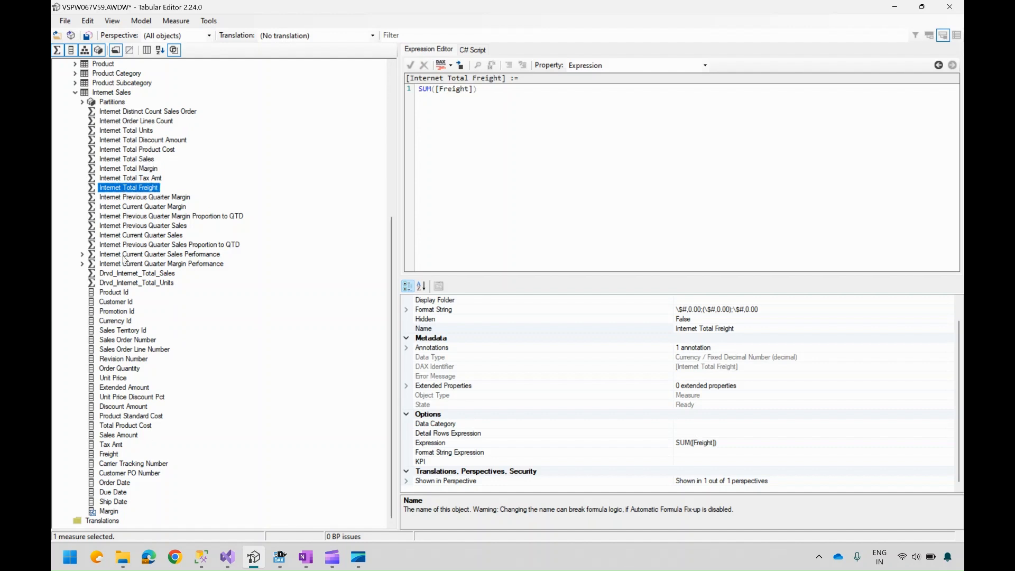
left_click(126, 255)
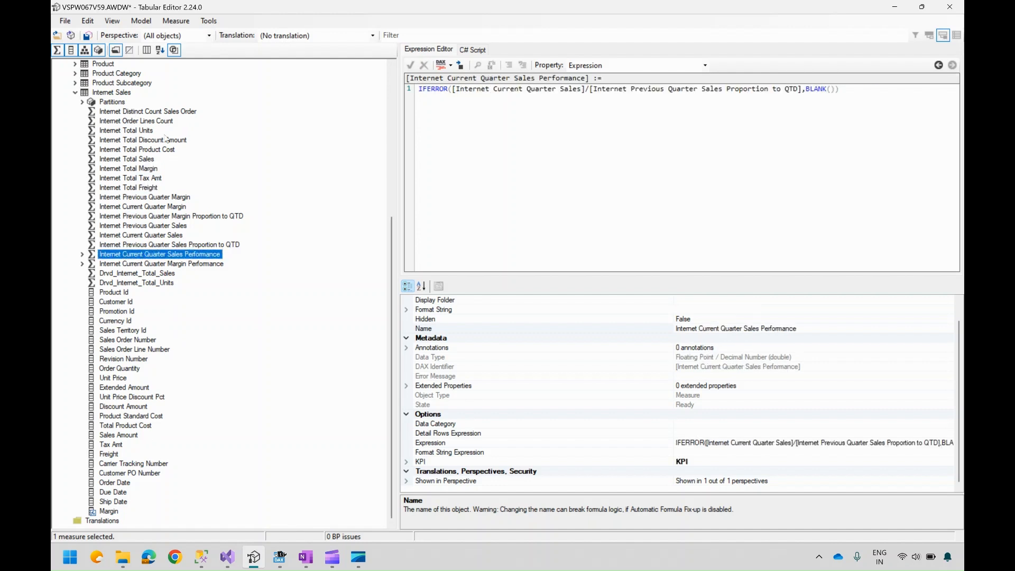
left_click(76, 93)
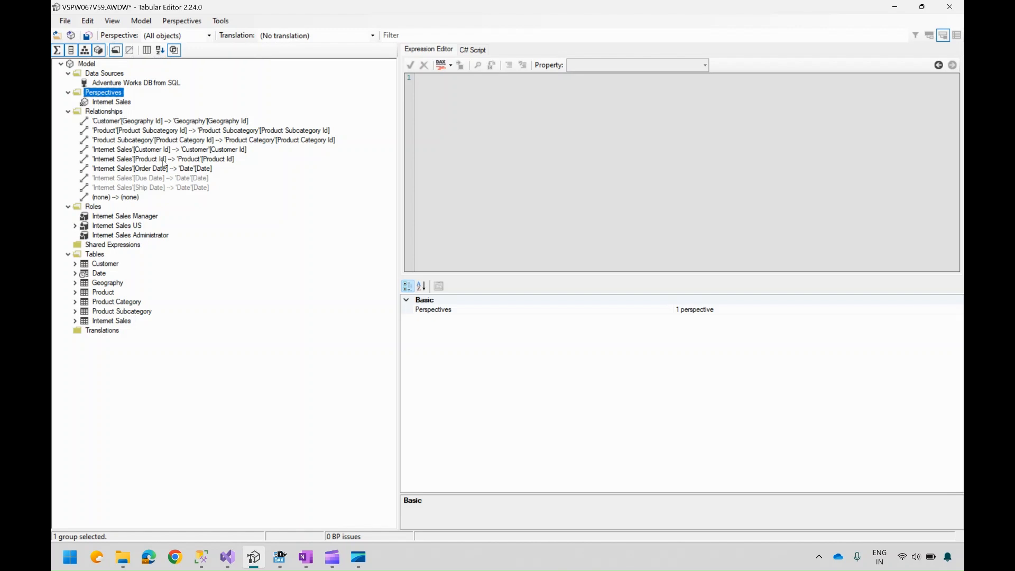
Step: Open the options for the new (none) --> (none) relationship and dismiss them without choosing any
left_click(115, 198)
right_click(116, 198)
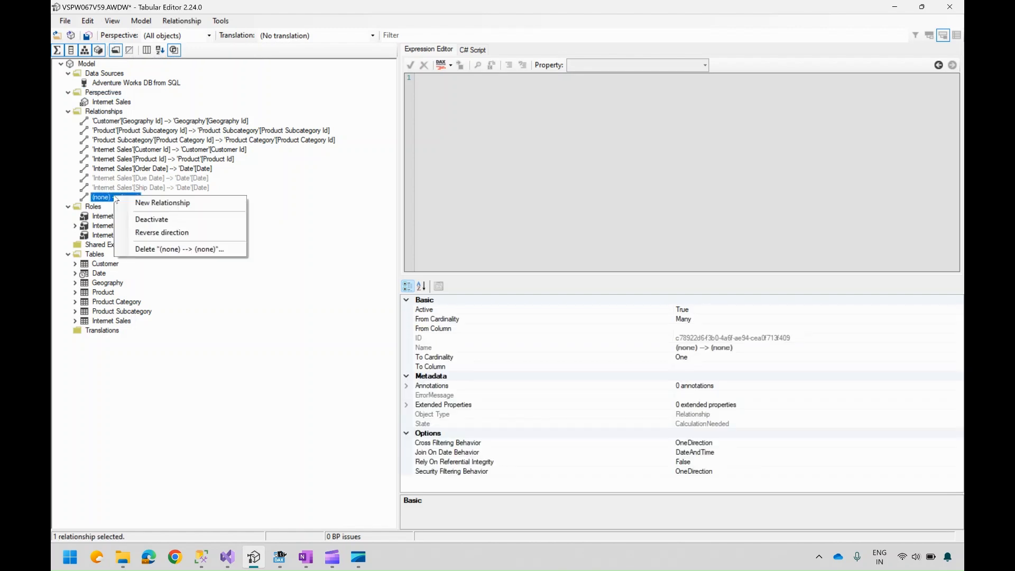
left_click(169, 416)
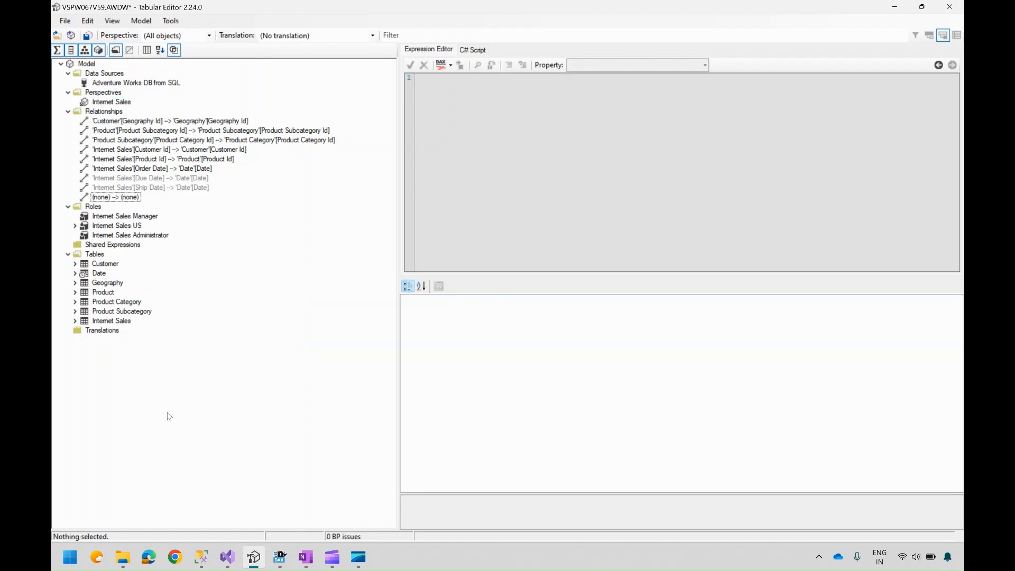
Step: Switch to Visual Studio's AWDW Model.bim and open the Tabular Model Explorer
left_click(227, 558)
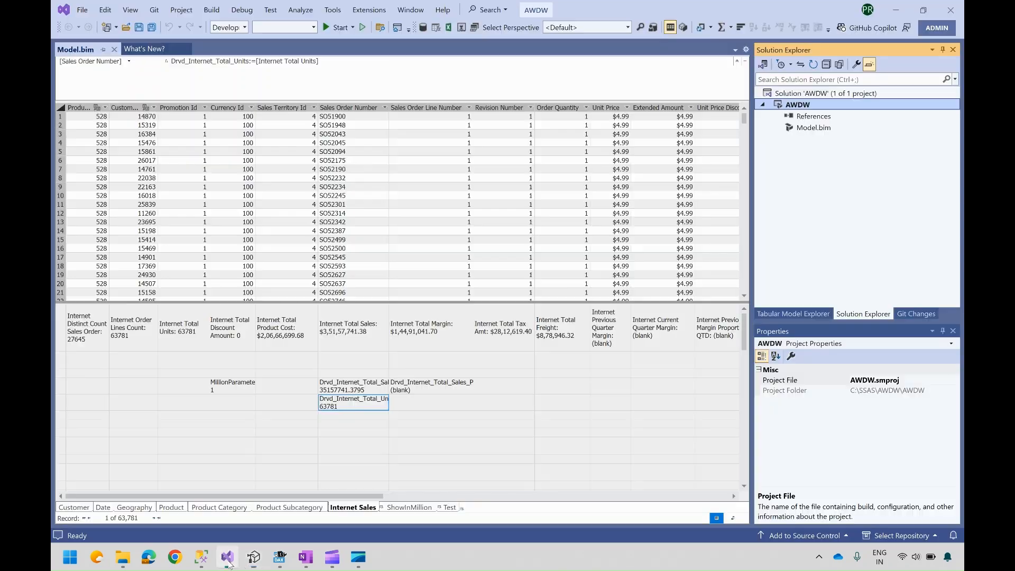
left_click(315, 424)
left_click(226, 426)
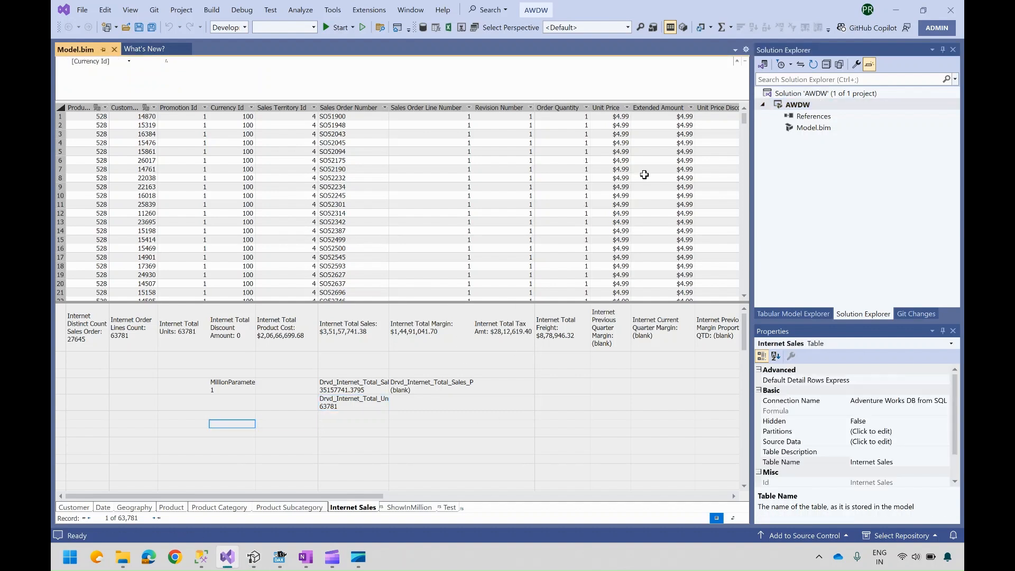
left_click(797, 315)
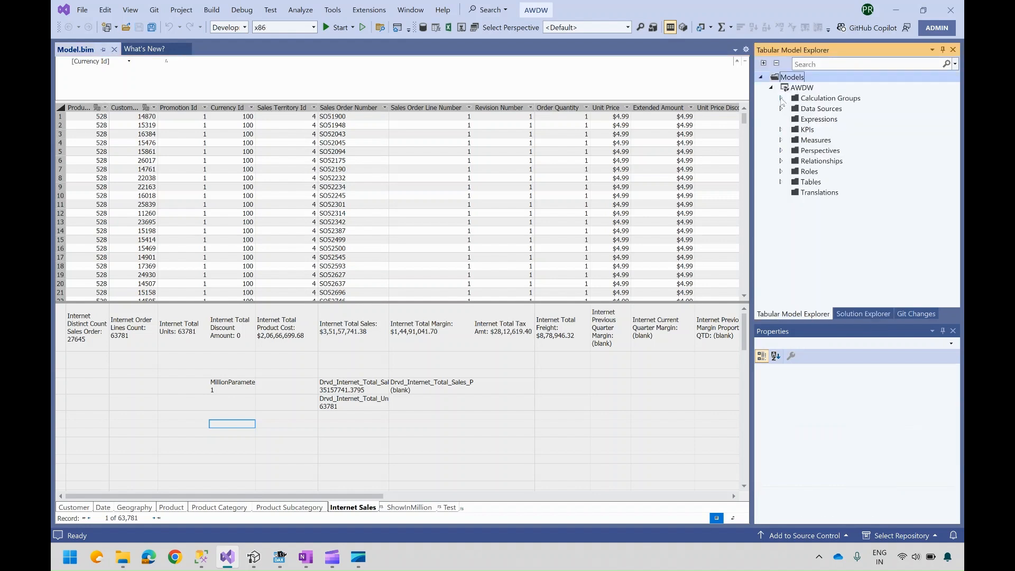
Step: Expand the Data Sources and Tables folders in the Tabular Model Explorer and select the Internet Sales table
left_click(782, 108)
left_click(840, 121)
right_click(841, 122)
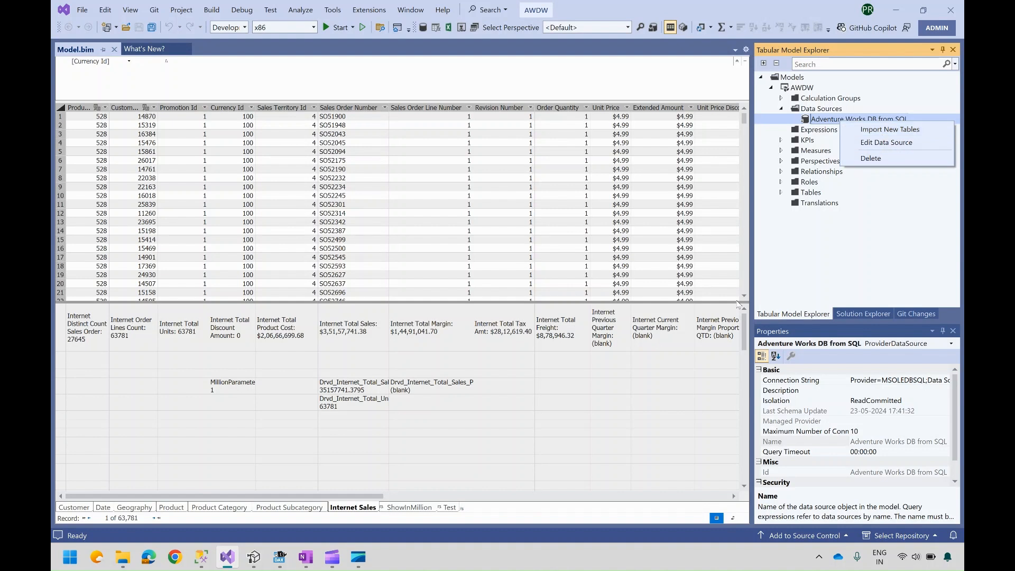
left_click(781, 172)
left_click(781, 171)
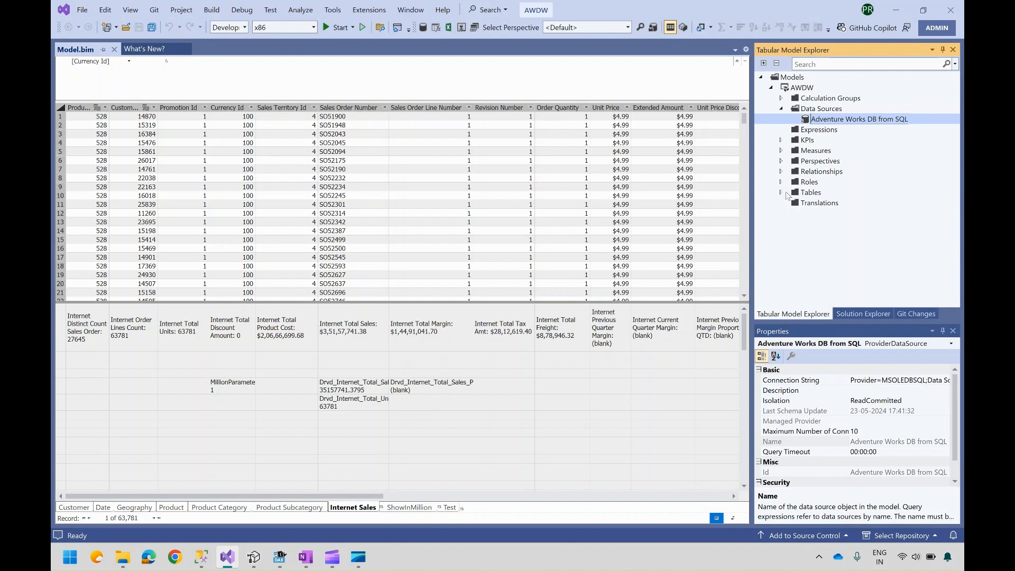
left_click(781, 193)
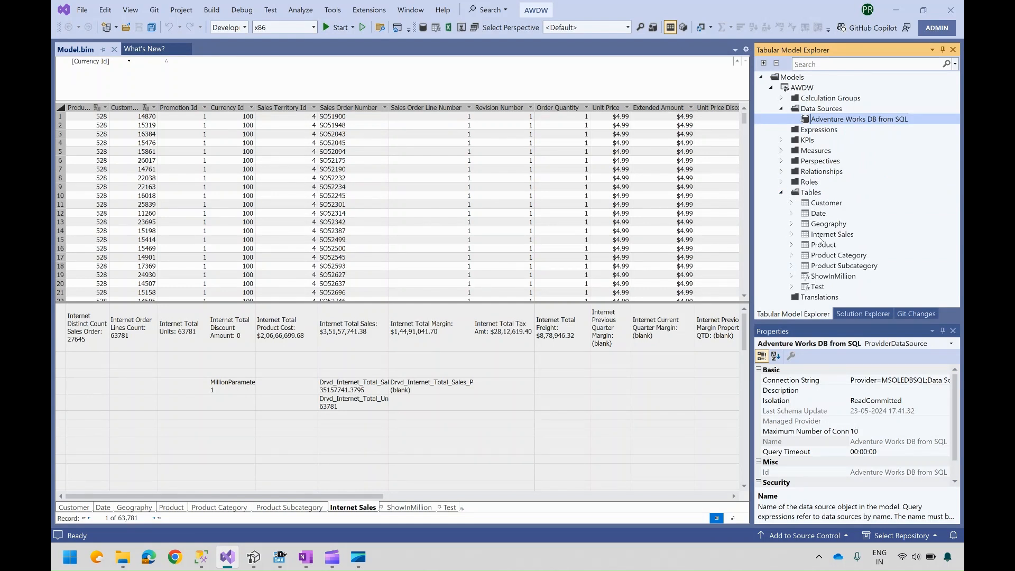
left_click(819, 236)
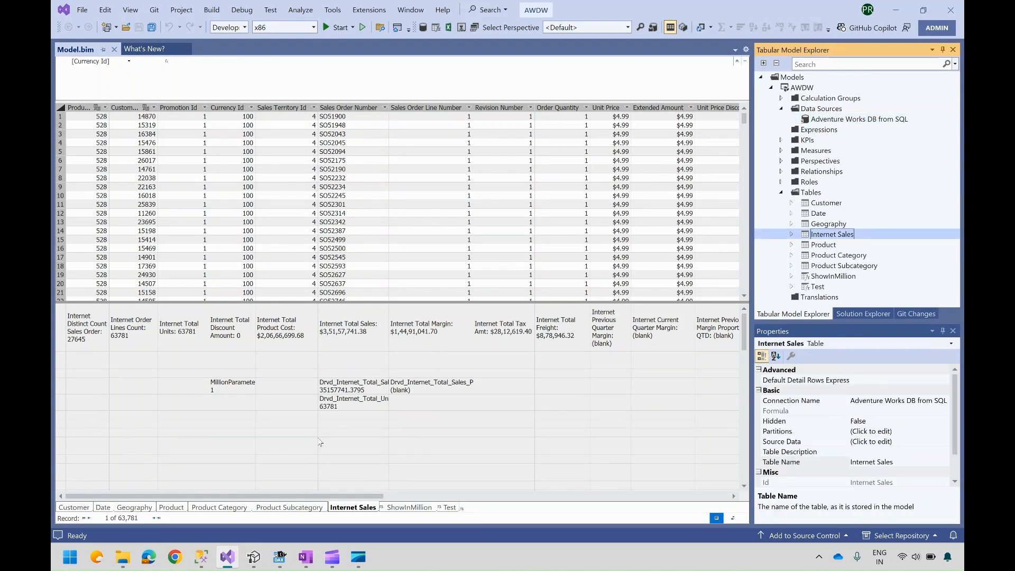
left_click(320, 435)
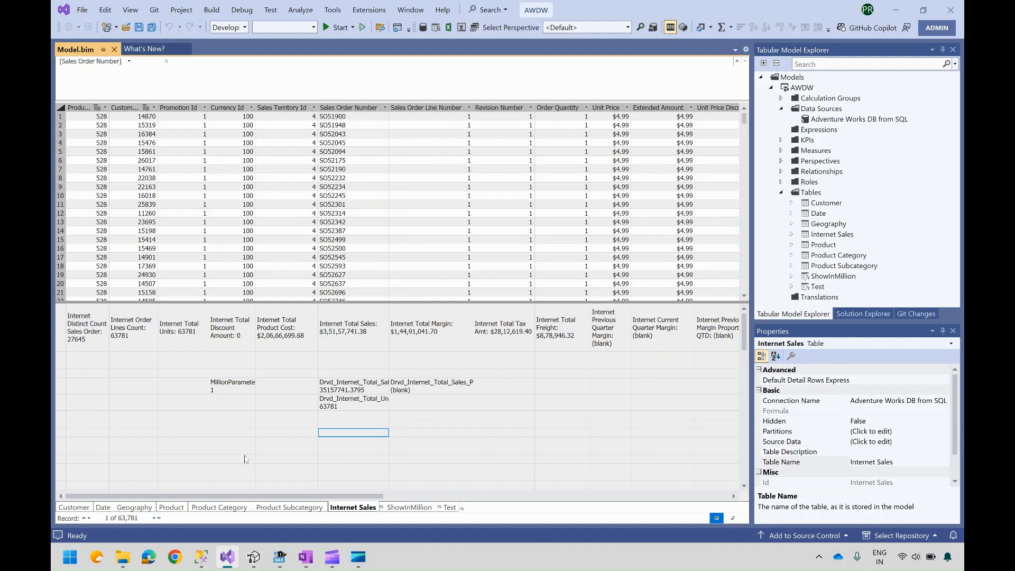
Step: Switch back to Tabular Editor and expand the Internet Sales table in the model tree
left_click(255, 557)
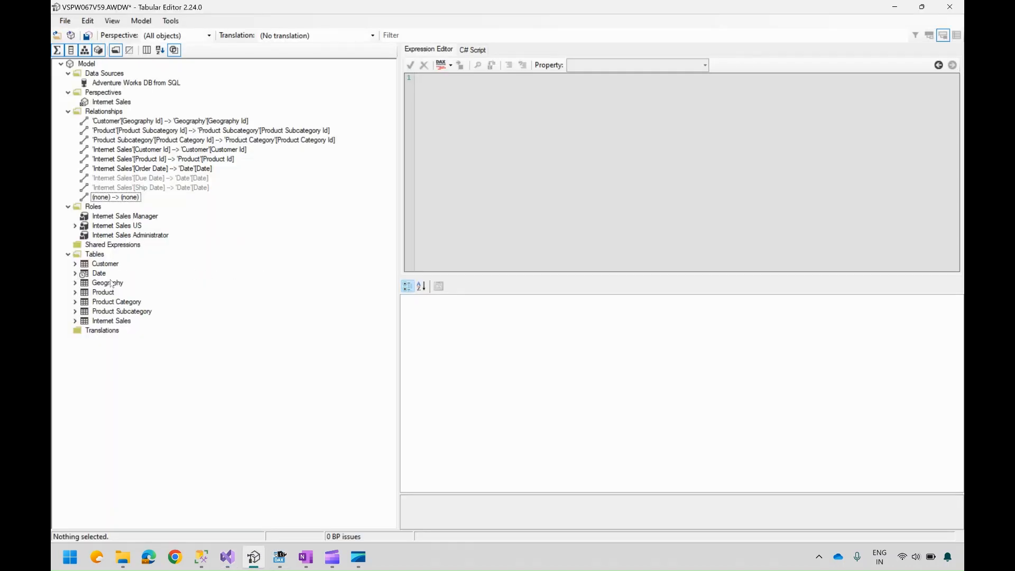
left_click(75, 321)
left_click(102, 323)
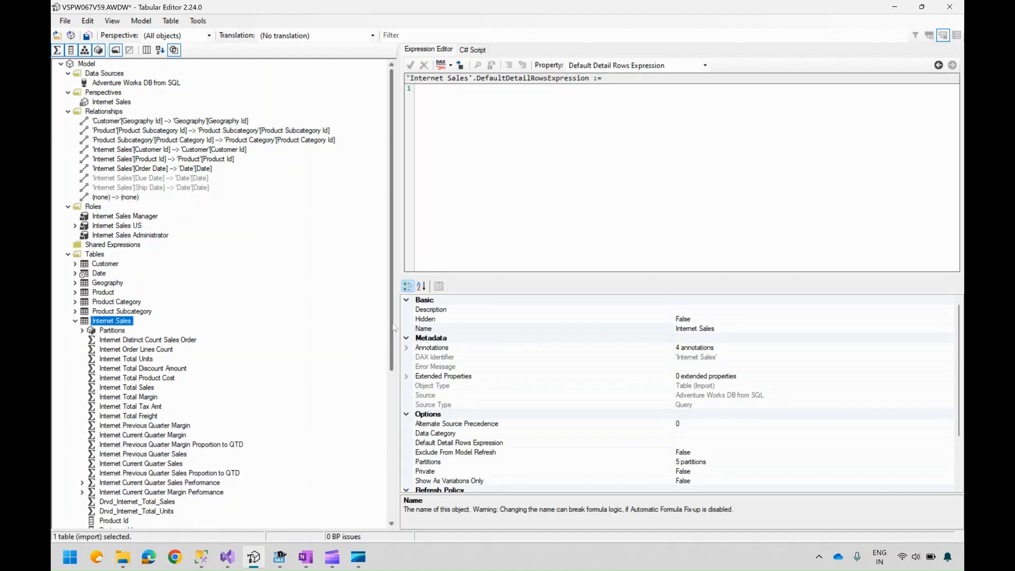
left_click_drag(392, 329, 391, 427)
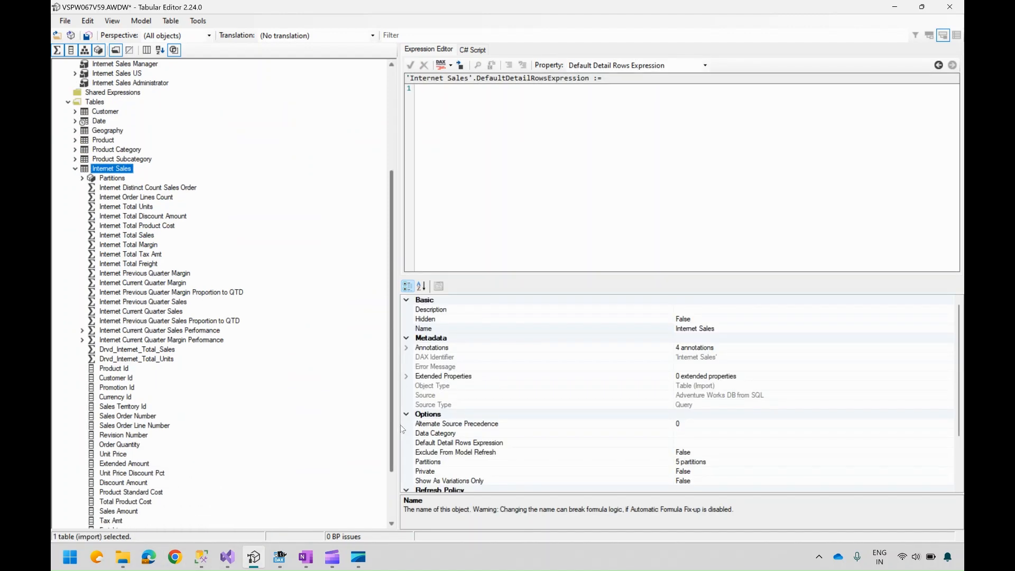
Step: Create a new measure in the Internet Sales table and name it TabularEditorDemo
right_click(109, 169)
mouse_move(228, 176)
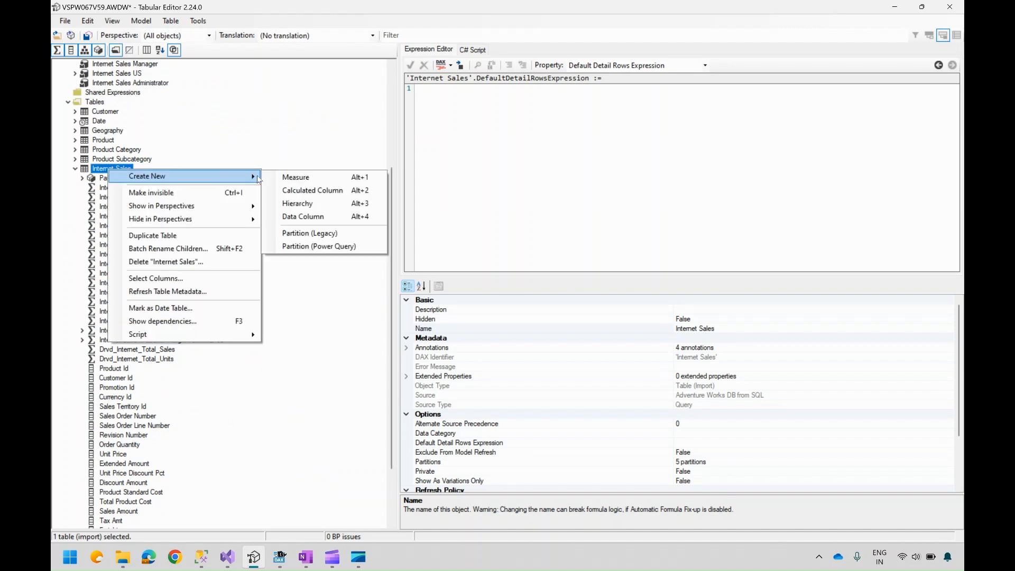
left_click(307, 180)
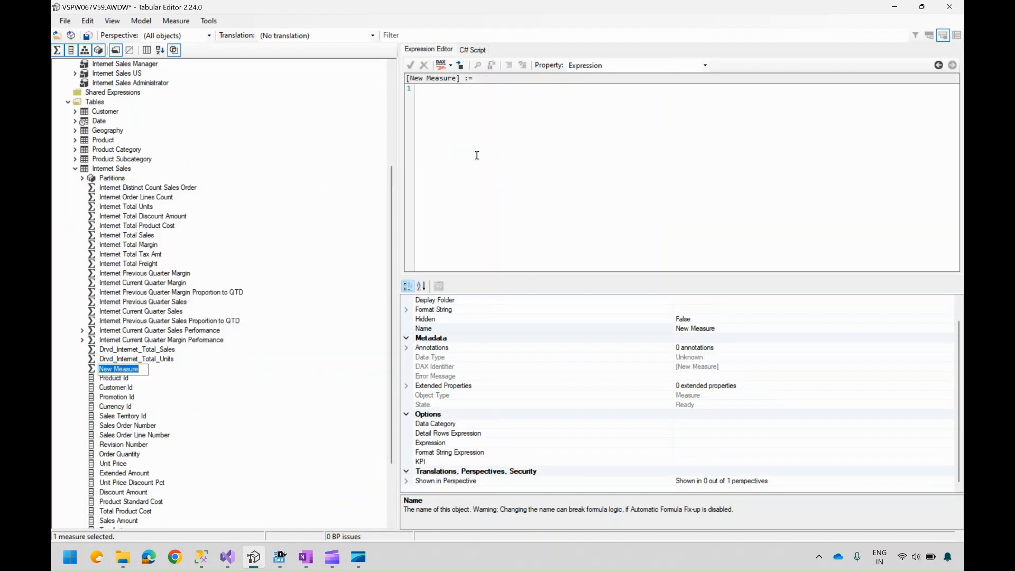
left_click(726, 328)
key("ctrl+a")
key("BackSpace")
type("T")
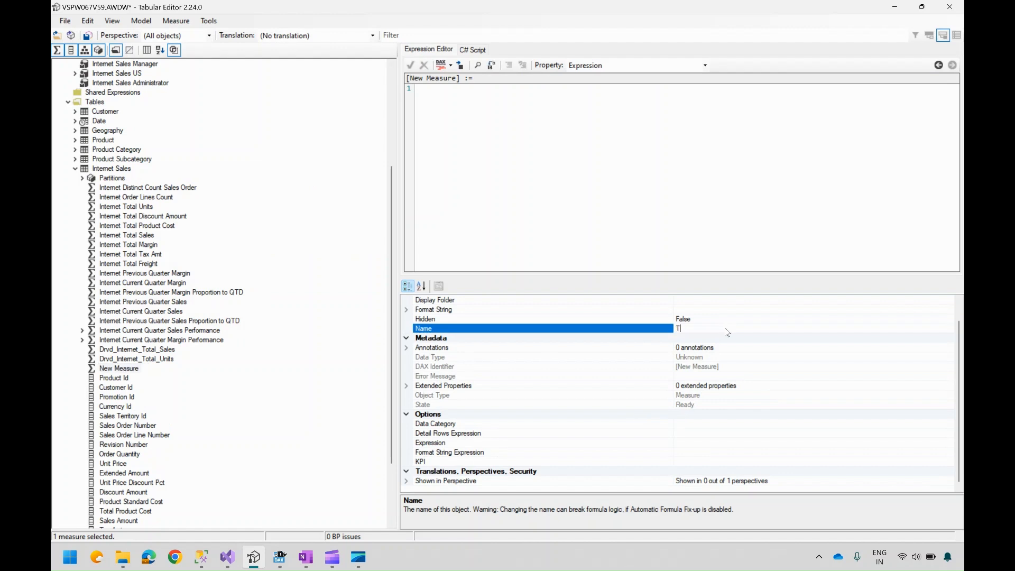
type("abularEditorDemo")
left_click(635, 167)
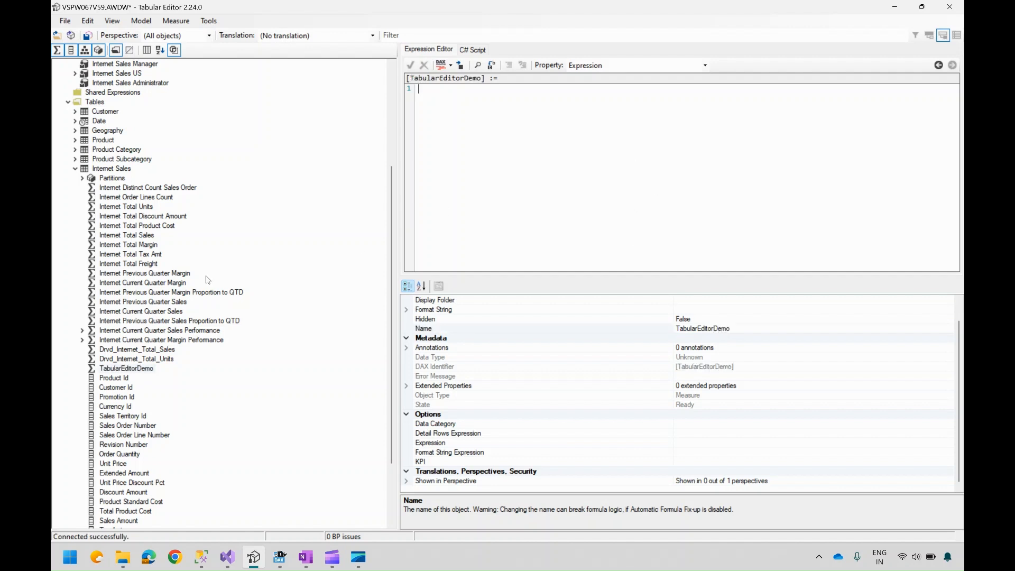
Step: Set the TabularEditorDemo expression to [Internet Total Sales] * 100 and apply it
left_click_drag(143, 236, 485, 155)
left_click(526, 92)
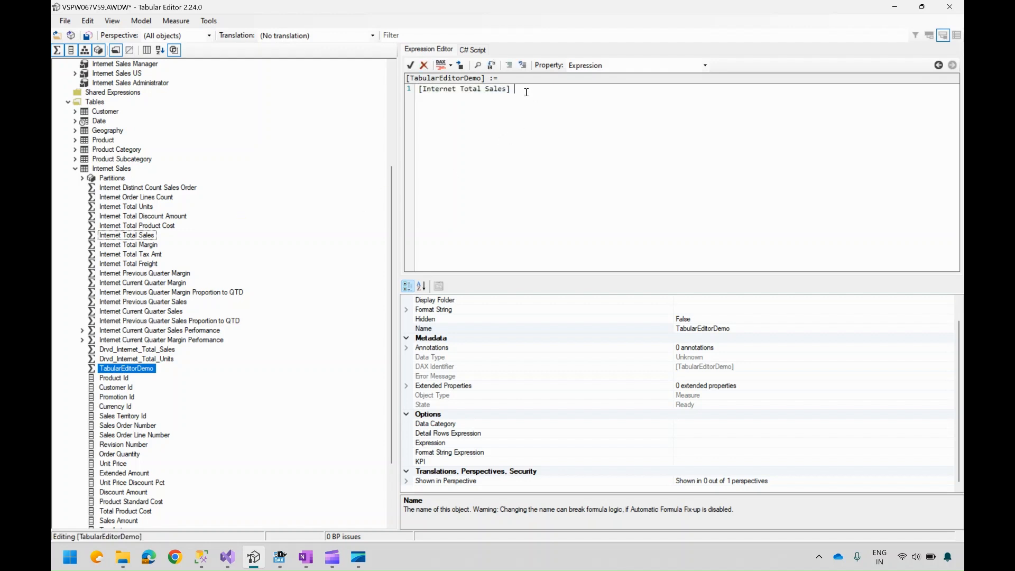
type("* 100")
left_click(410, 66)
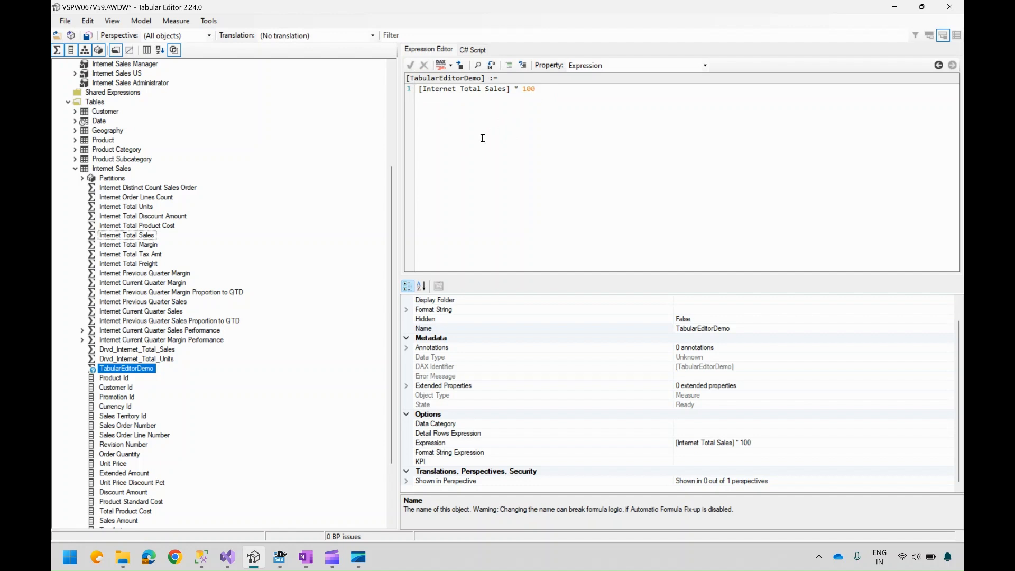
Step: Rewrite the expression as Var [Test]=[Internet Total Sales] * 100 followed by RETURN [Test]
key("Home")
key("Return")
key("Return")
key("Up")
type("Var")
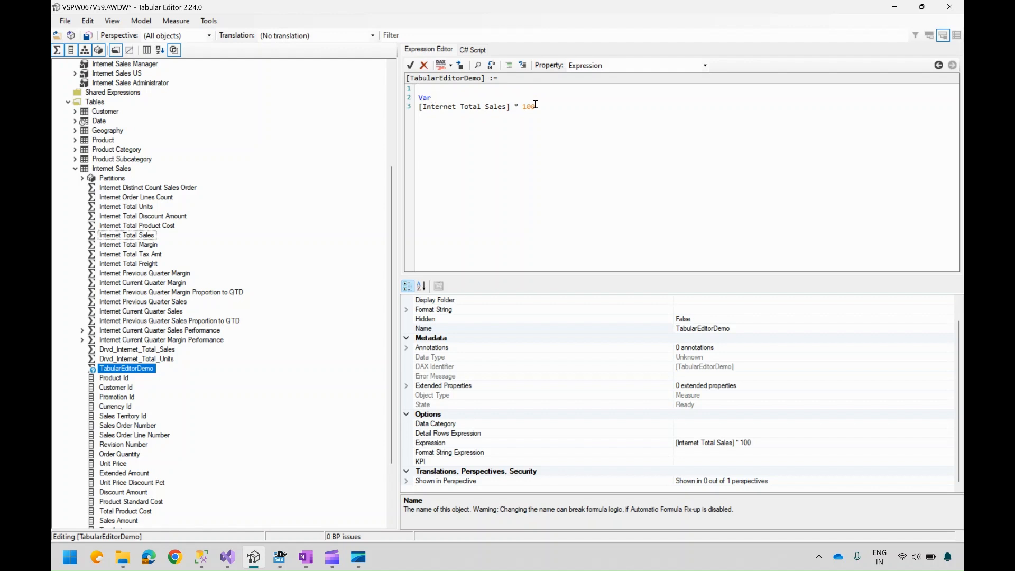
type(" []")
type("Test")
type("=")
key("Delete")
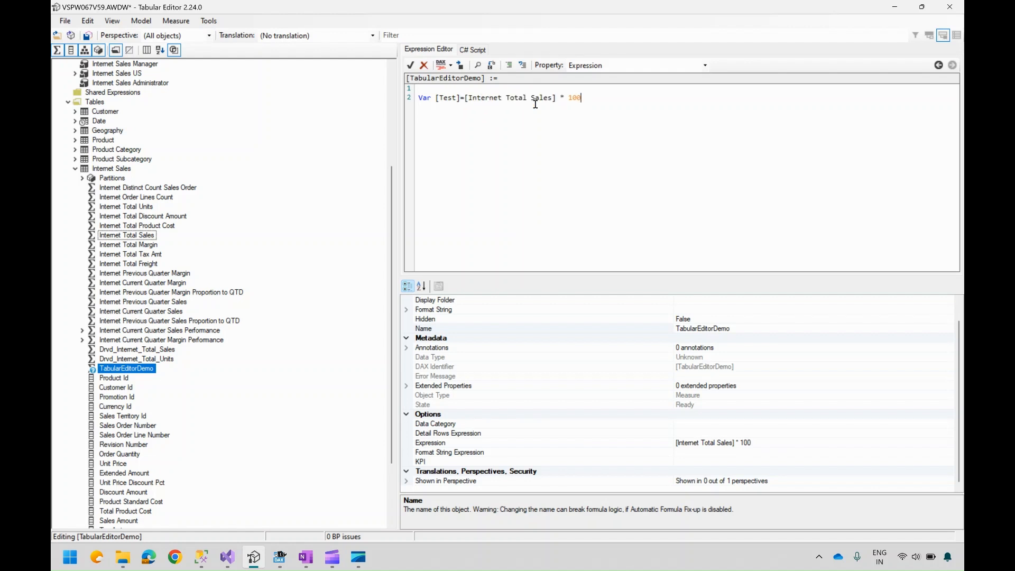
type("RETURN [Test")
Step: Try to format the measure's DAX expression
key("ctrl+a")
left_click(451, 66)
left_click(476, 91)
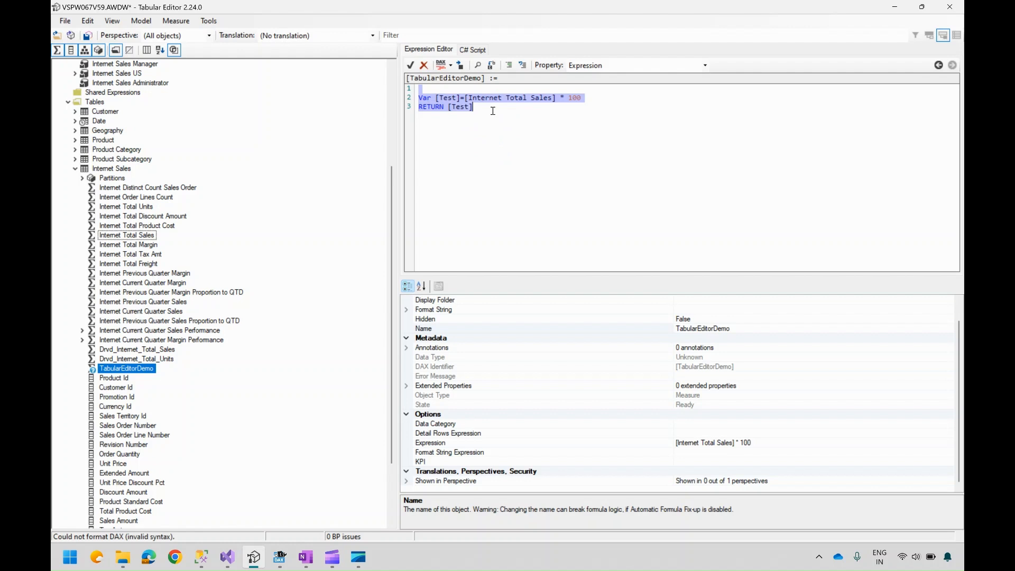
left_click(492, 109)
left_click_drag(490, 109, 407, 94)
Step: Examine the measure's properties and switch the editor between Detail Rows Expression and Expression
left_click(688, 427)
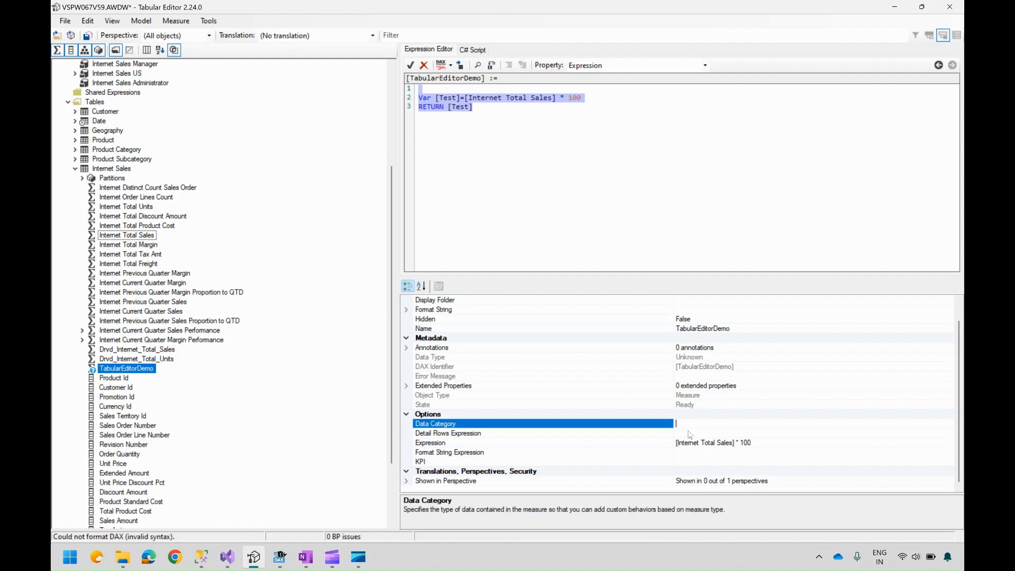
left_click(705, 452)
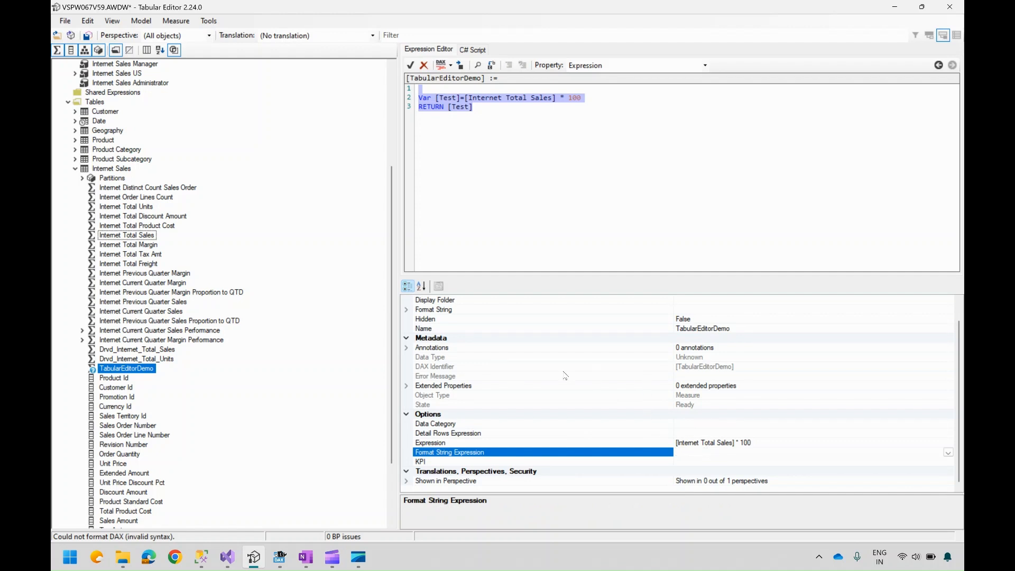
left_click(516, 312)
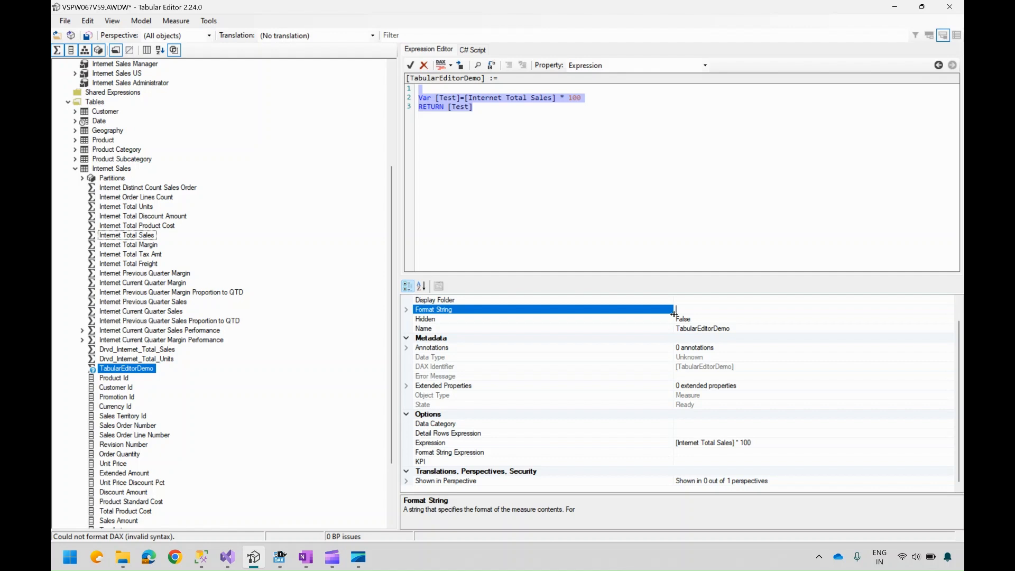
left_click(487, 434)
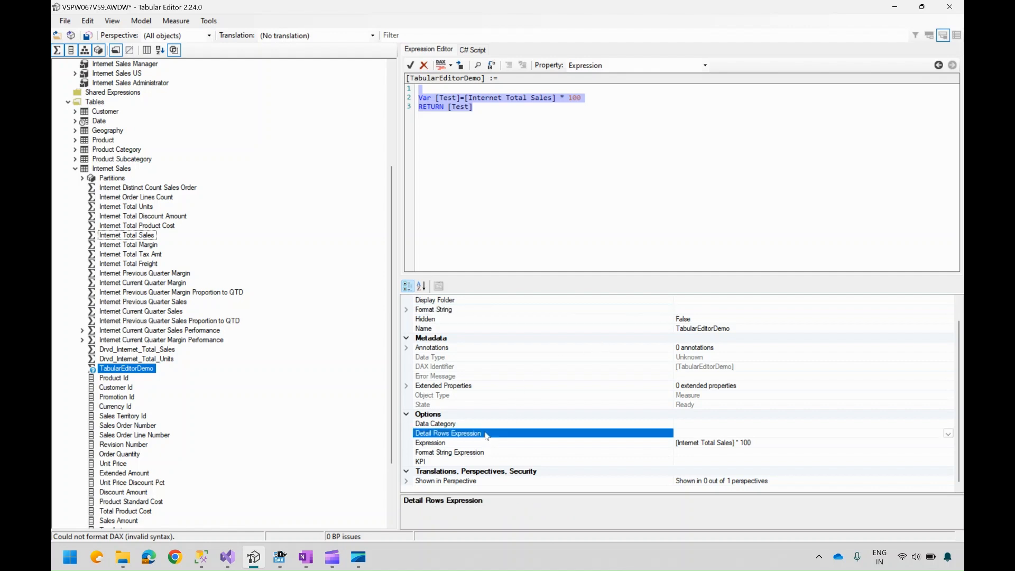
left_click(947, 434)
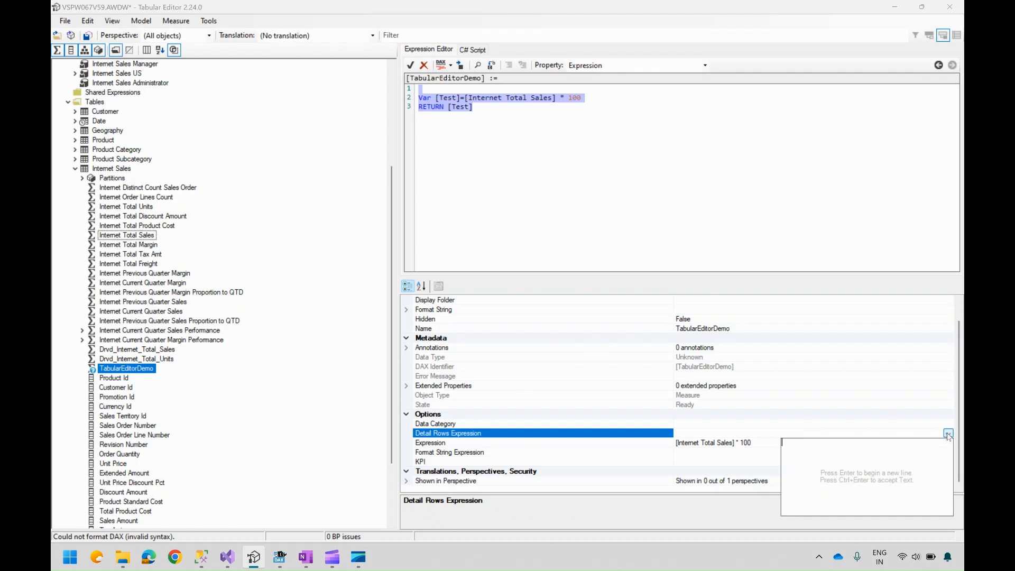
left_click(771, 434)
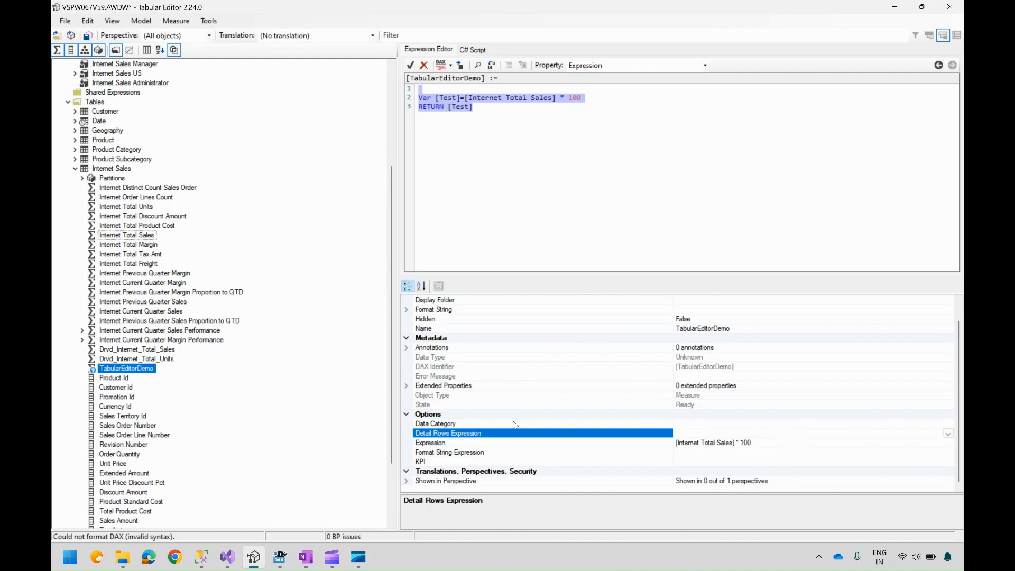
left_click(634, 65)
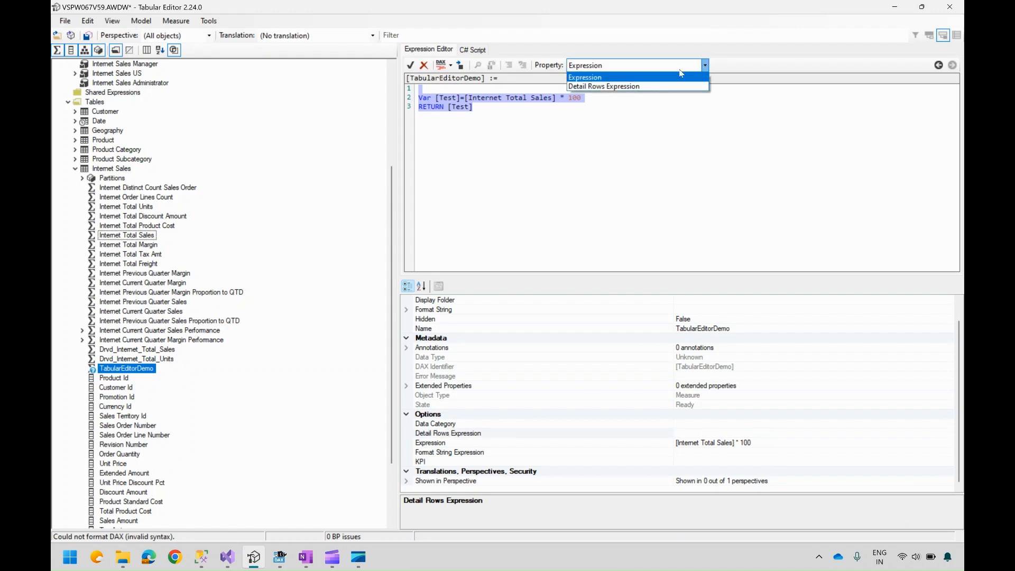
left_click(633, 87)
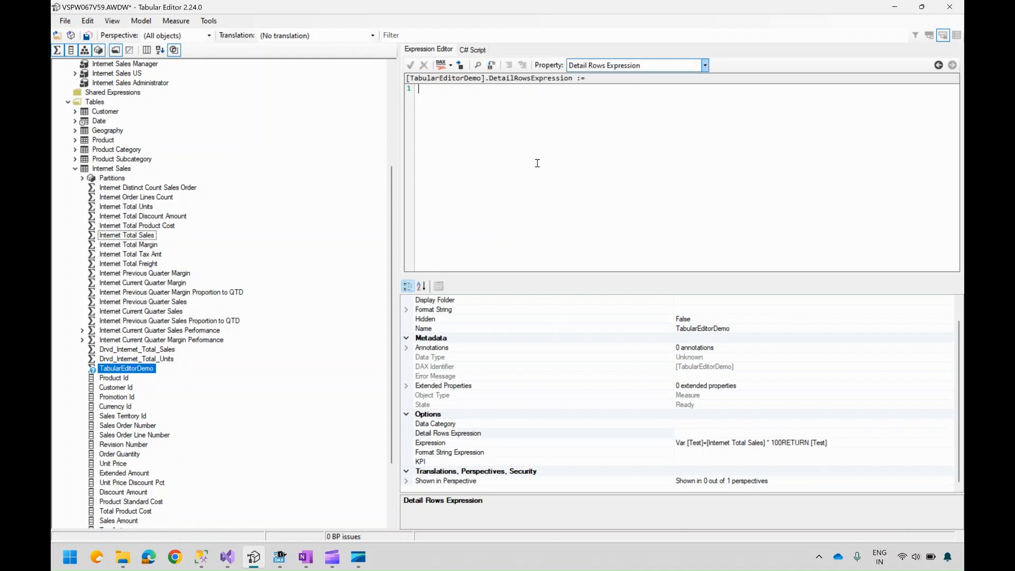
left_click(705, 65)
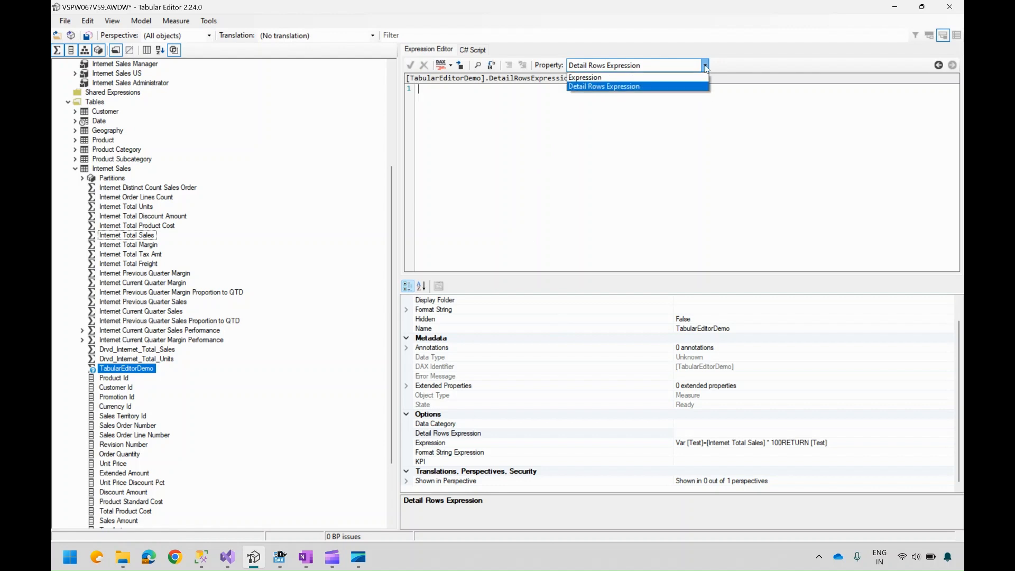
left_click(633, 77)
left_click(597, 197)
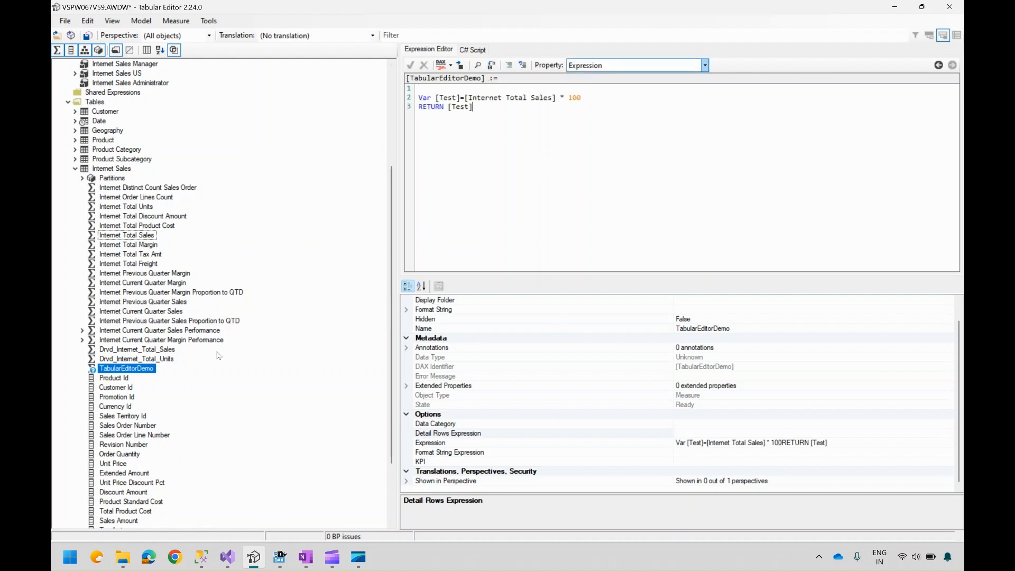
Step: Try to save the model changes to the database
mouse_move(94, 375)
left_click(89, 36)
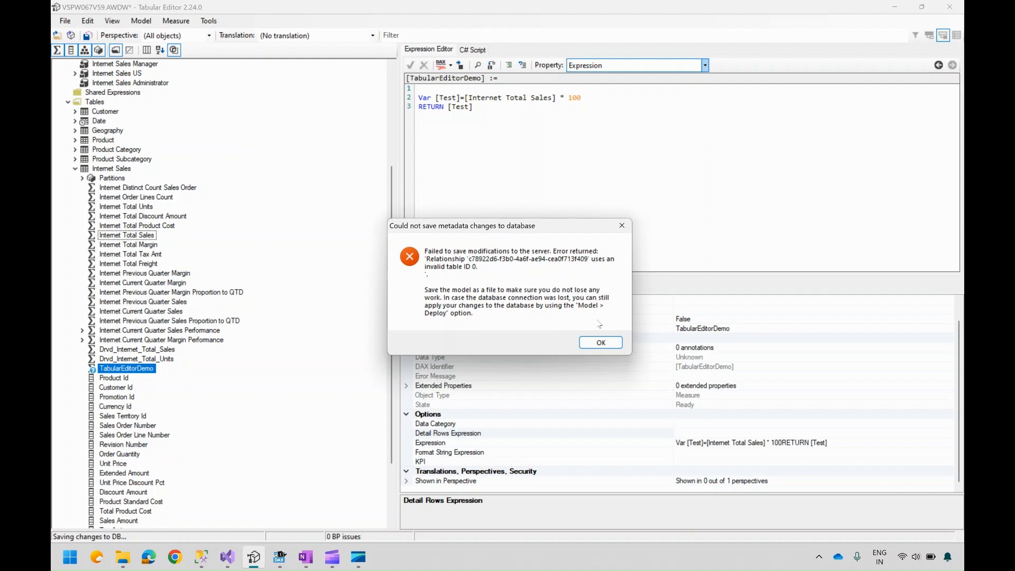
left_click(602, 343)
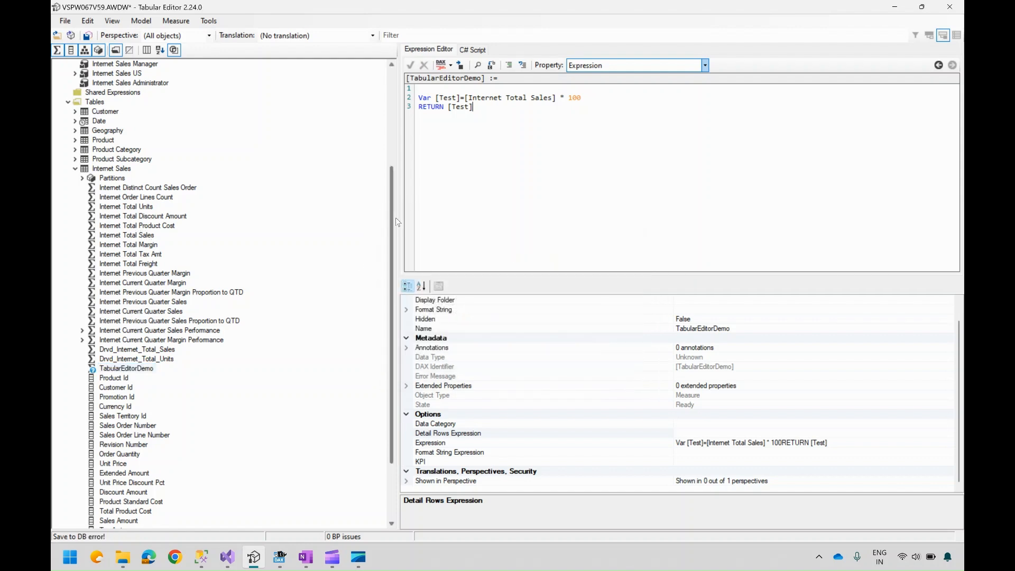
Step: Delete the (none) --> (none) relationship and save the model to the database
left_click_drag(392, 216, 390, 134)
left_click(122, 169)
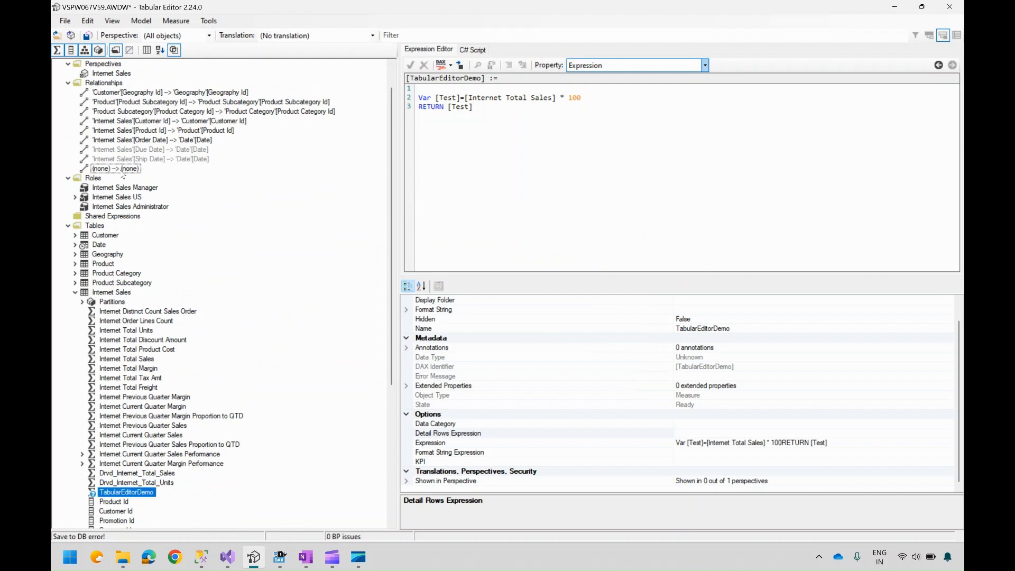
right_click(122, 172)
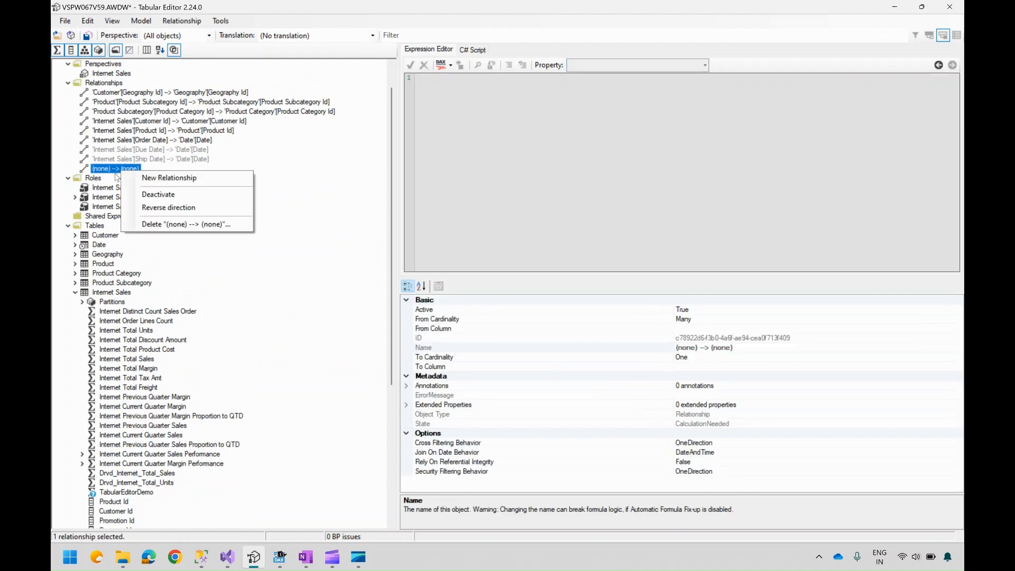
left_click(199, 225)
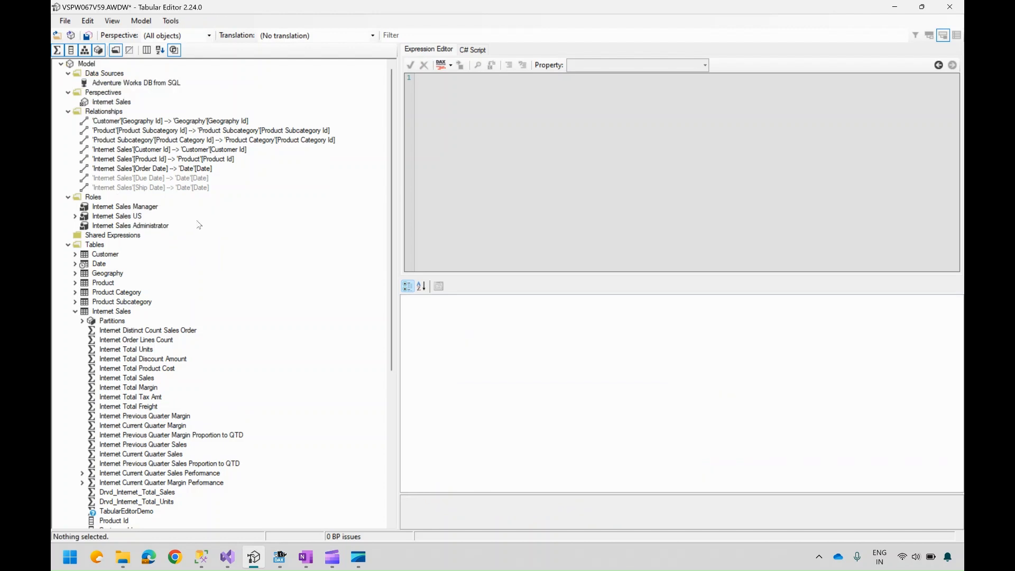
left_click(91, 35)
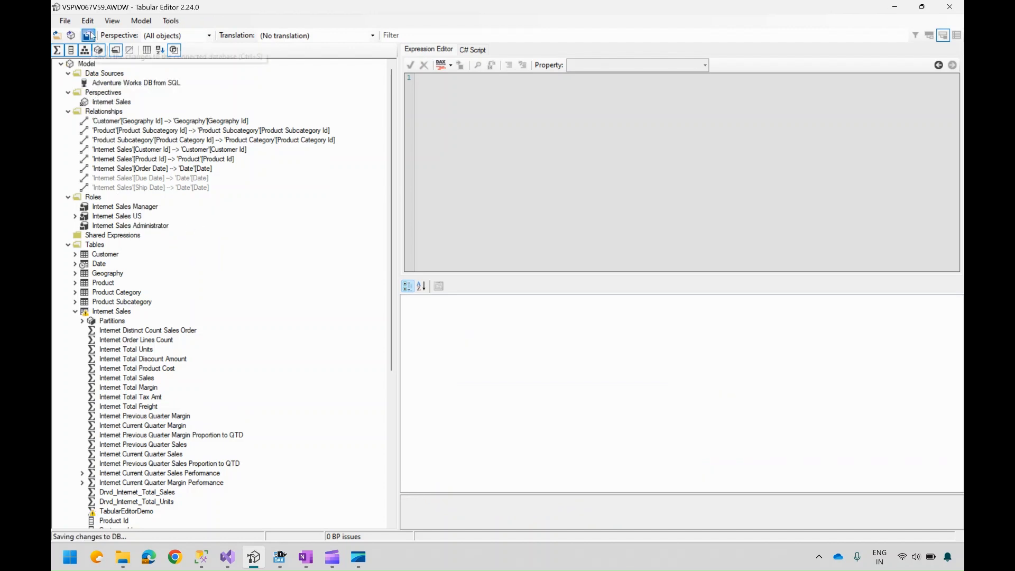
Step: Rename the TabularEditorDemo measure's variable to _Test in both lines and save the model
left_click(134, 512)
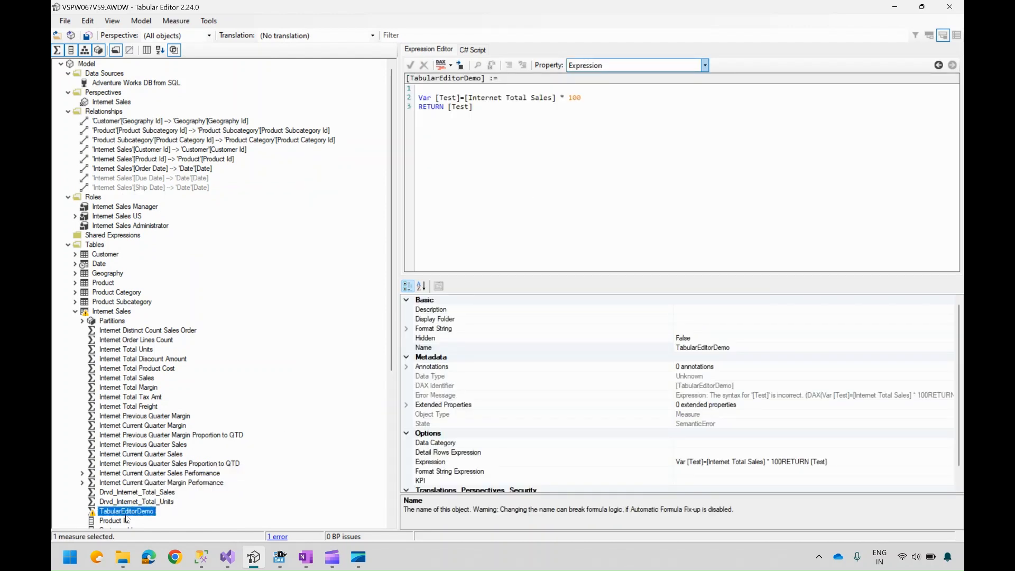
mouse_move(93, 513)
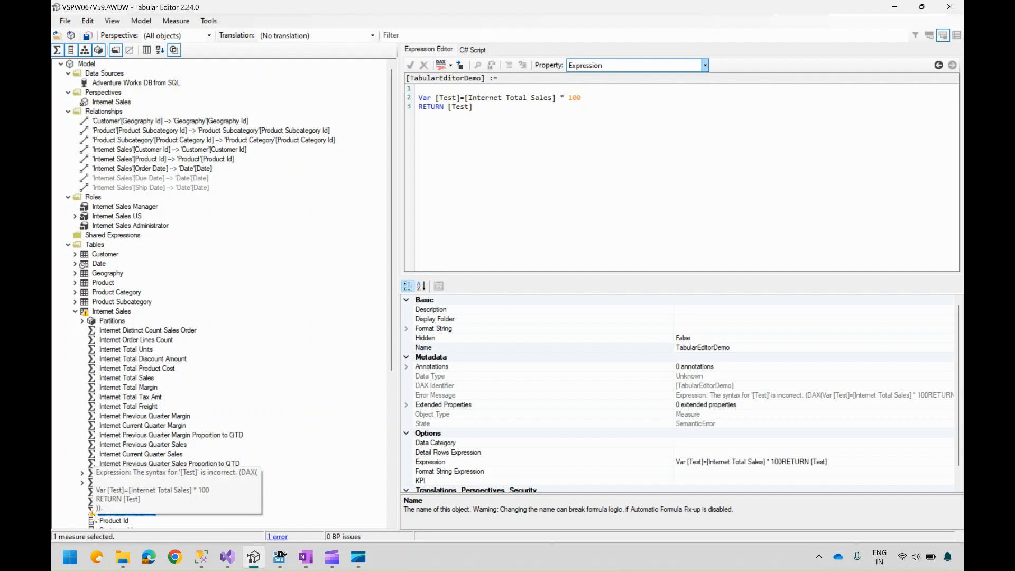
left_click(438, 97)
key("BackSpace")
type("_")
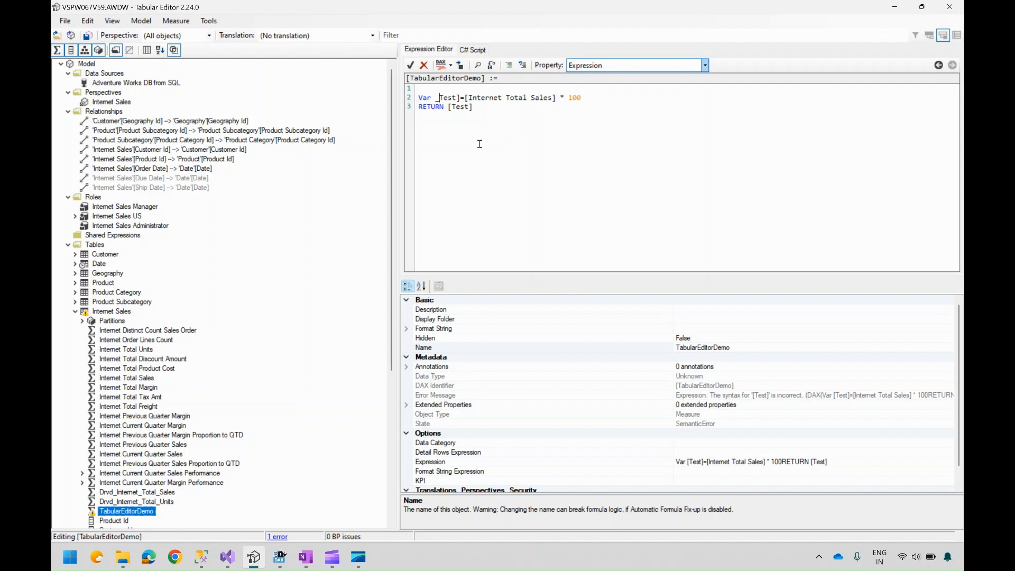
key("BackSpace")
double_click(445, 97)
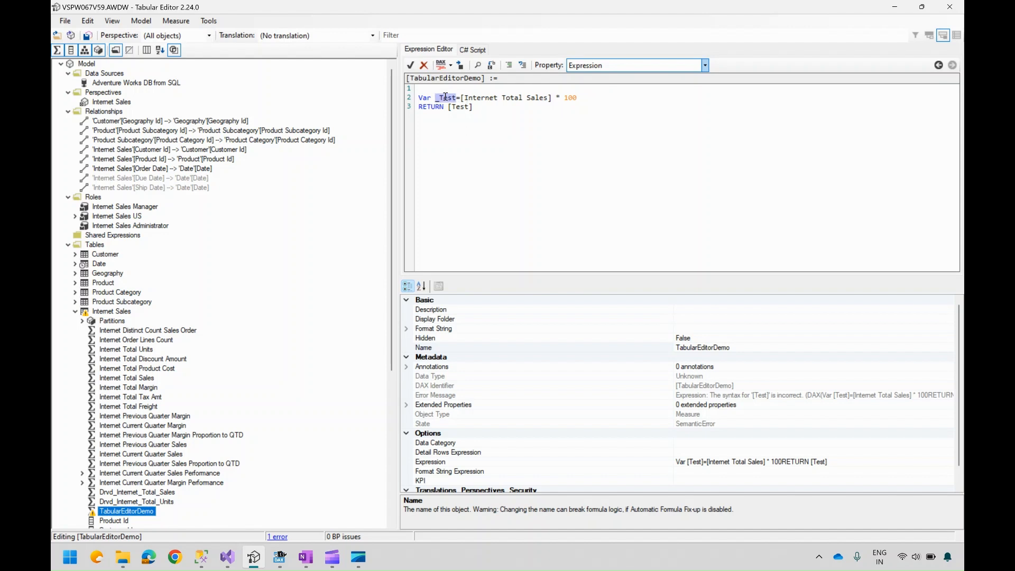
double_click(458, 106)
key("BackSpace")
key("BackSpace")
type("_Test")
key("ctrl+s")
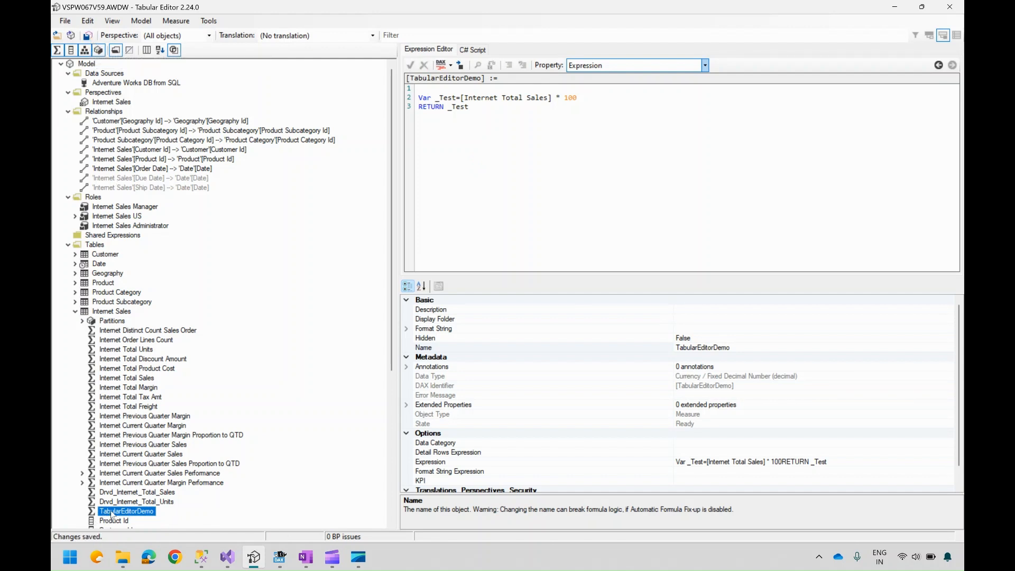
Step: Switch to SQL Server Management Studio, refresh the AWDW database and expand it
left_click(201, 557)
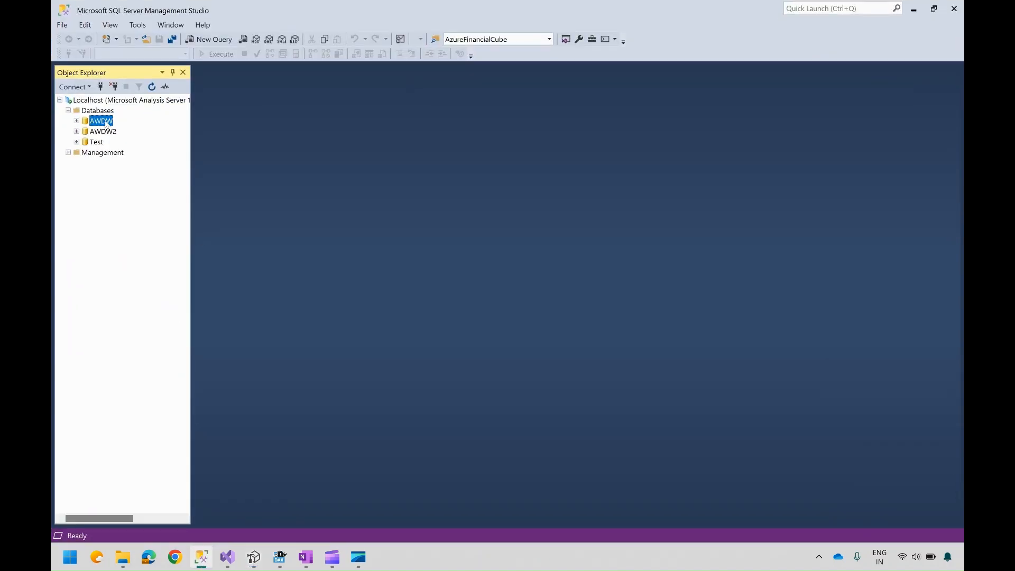
right_click(106, 123)
left_click(124, 260)
left_click(77, 121)
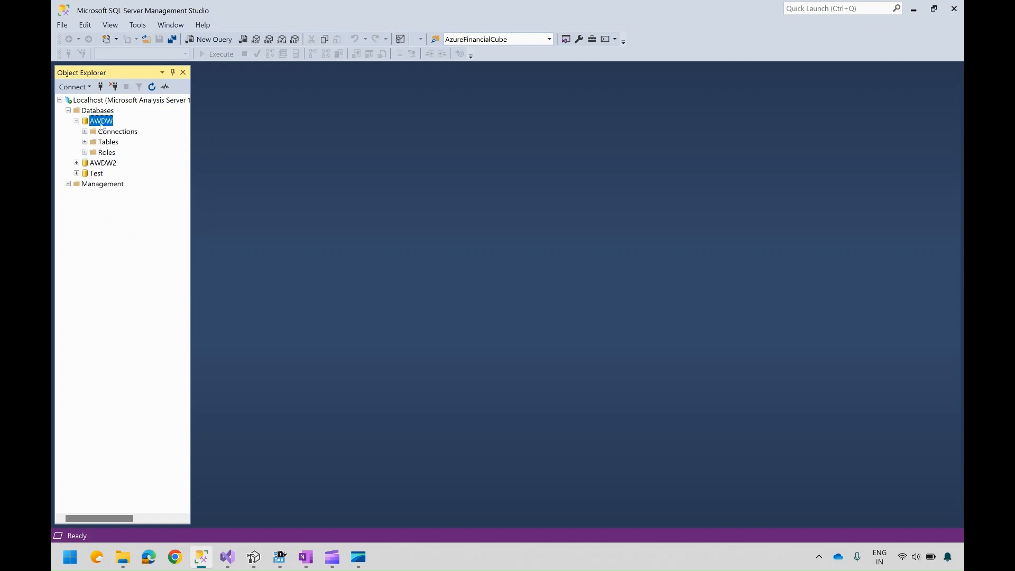
Step: Browse the AWDW database and run a query showing the TabularEditorDemo measure from the Internet Sales measures
right_click(102, 125)
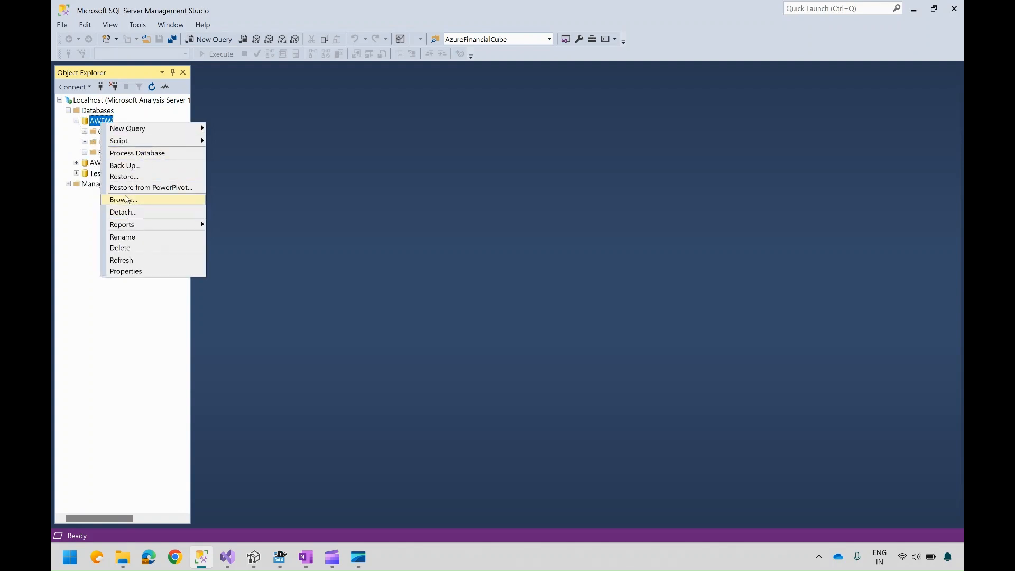
left_click(123, 200)
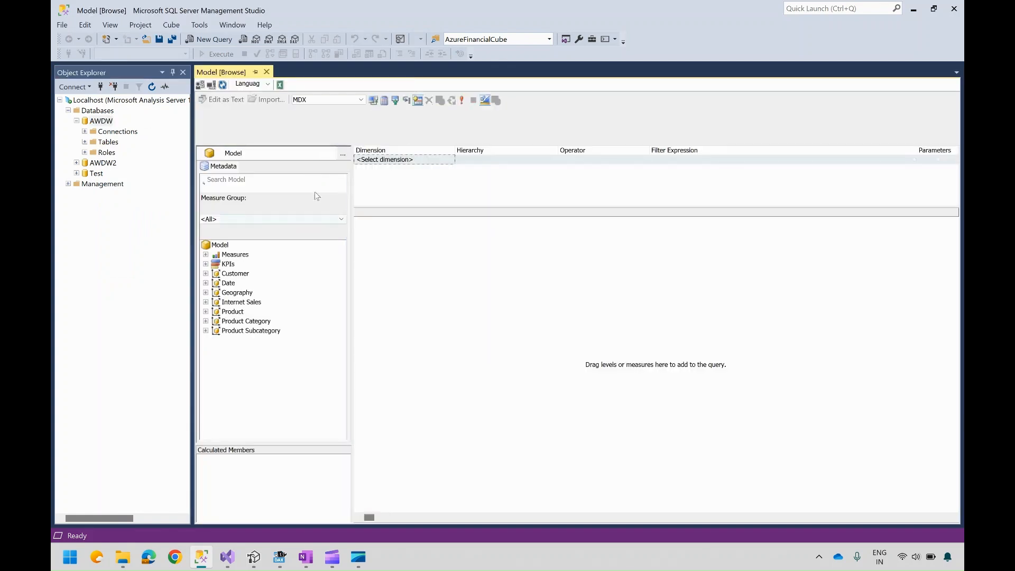
left_click(206, 254)
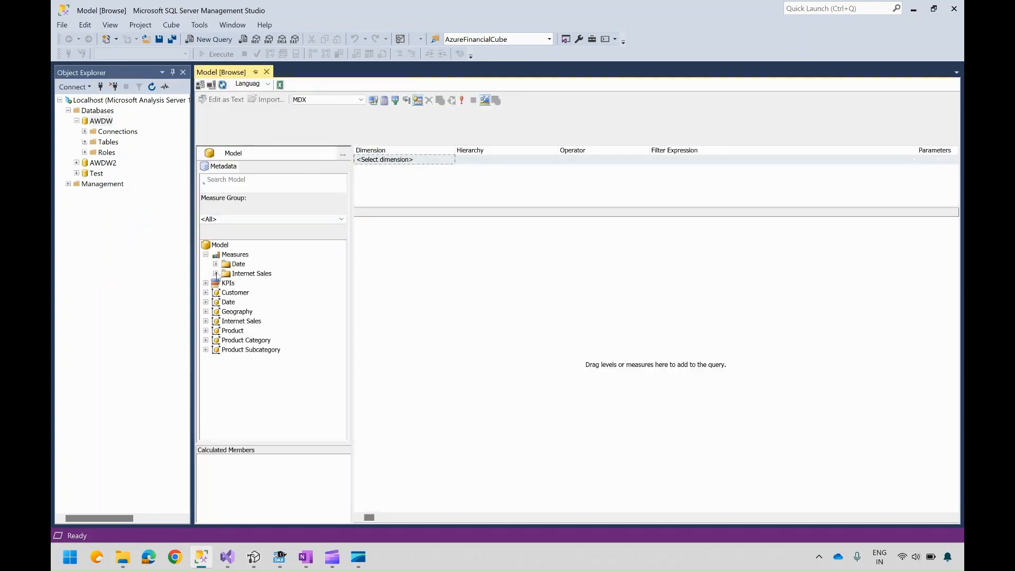
left_click(215, 275)
scroll(339, 295, "down", 3)
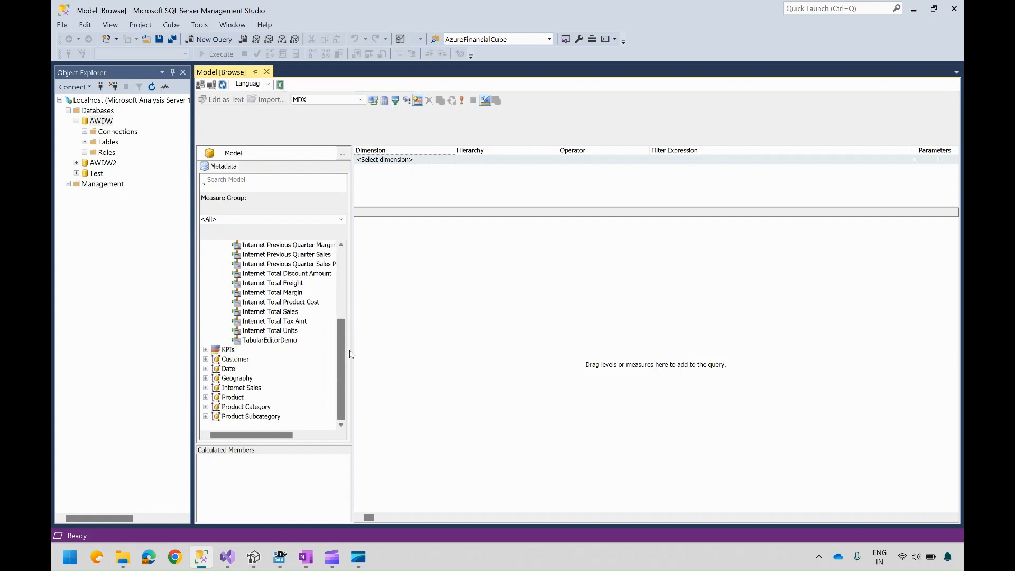
left_click_drag(296, 344, 461, 326)
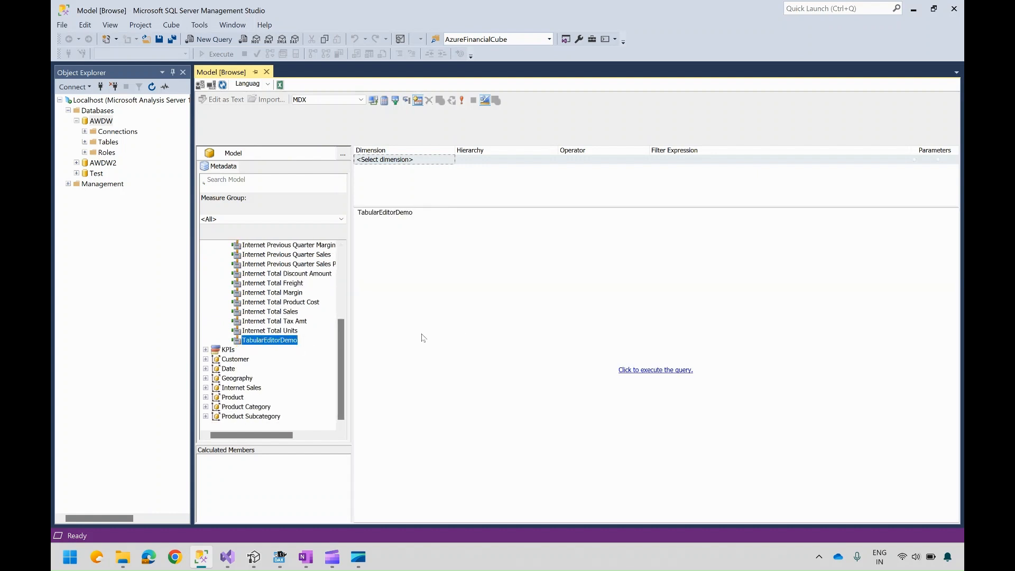
left_click(653, 370)
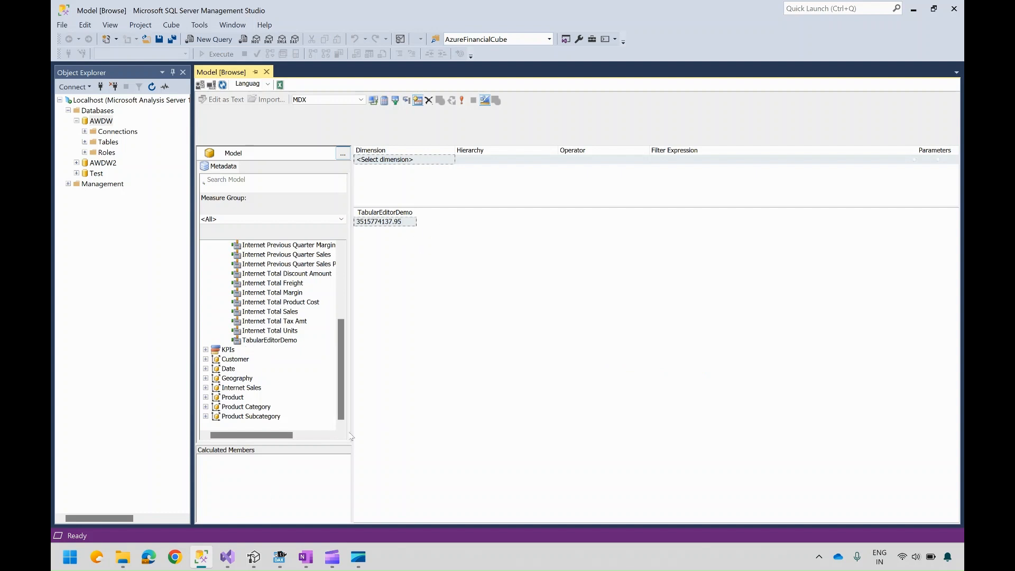
left_click(254, 557)
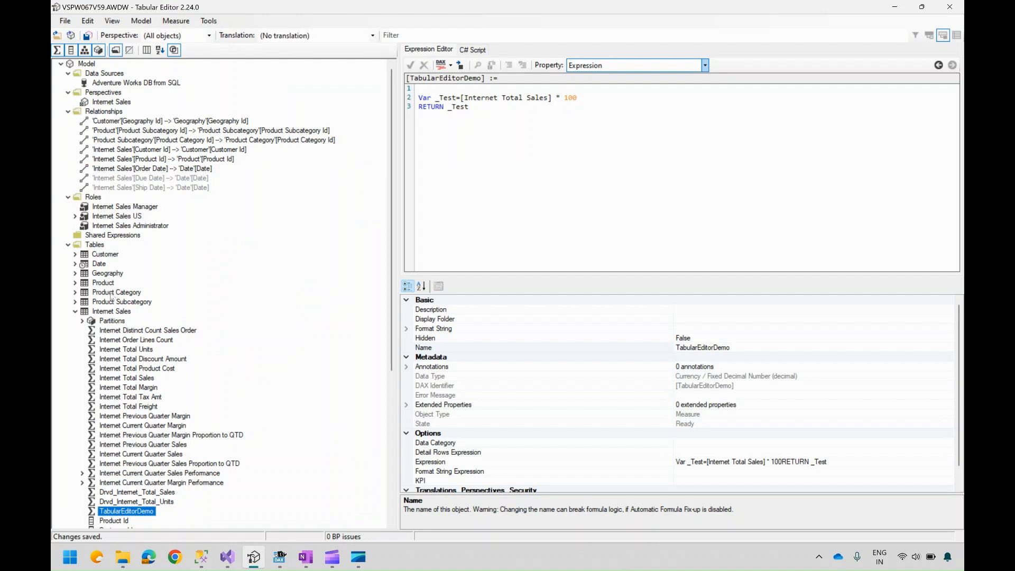
left_click(75, 312)
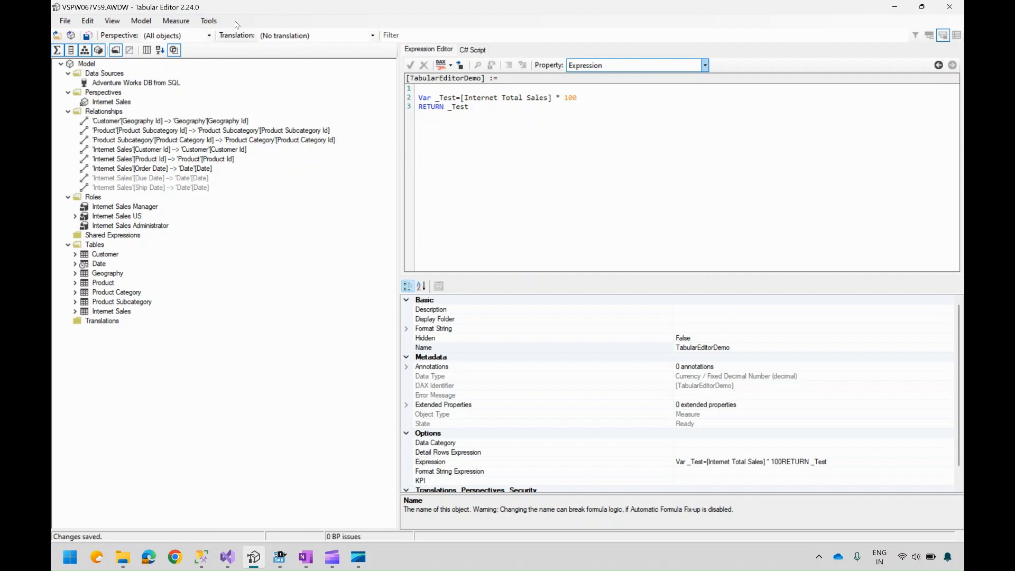
left_click(484, 106)
left_click(227, 557)
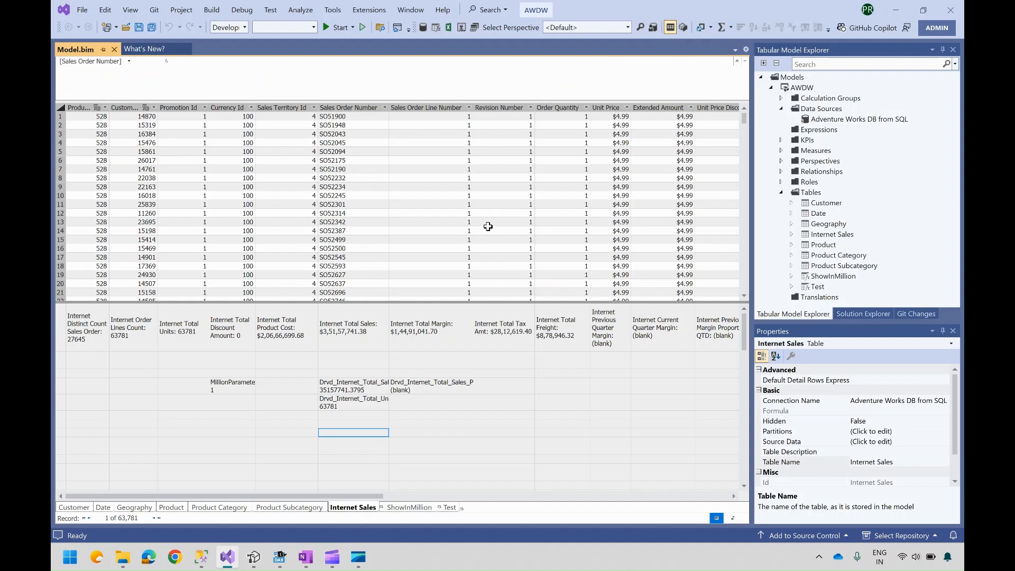
Step: Switch to DAX Studio, connect to the LocalHost tabular server, and dismiss the query tip
left_click(290, 556)
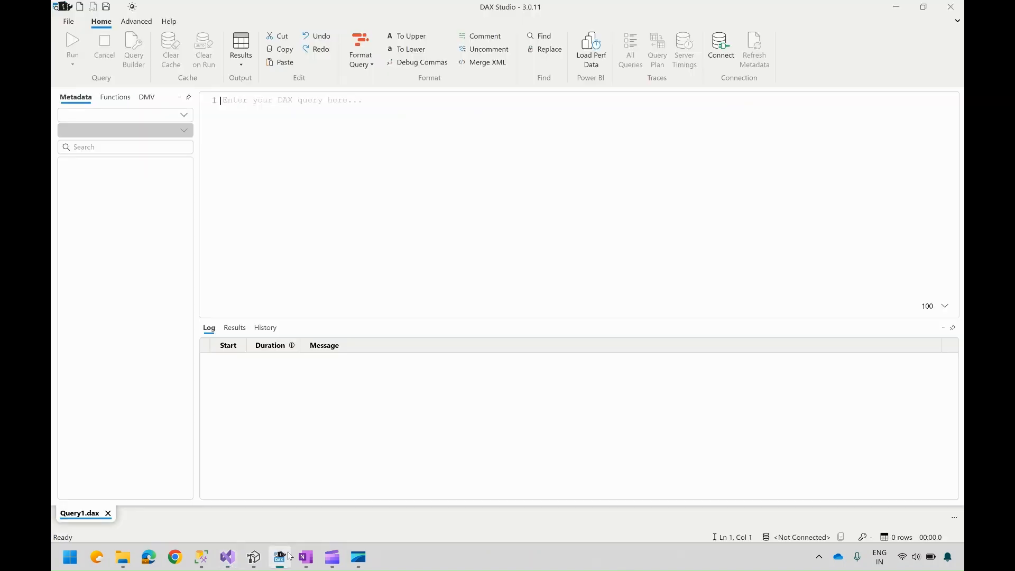
left_click(254, 557)
left_click(724, 57)
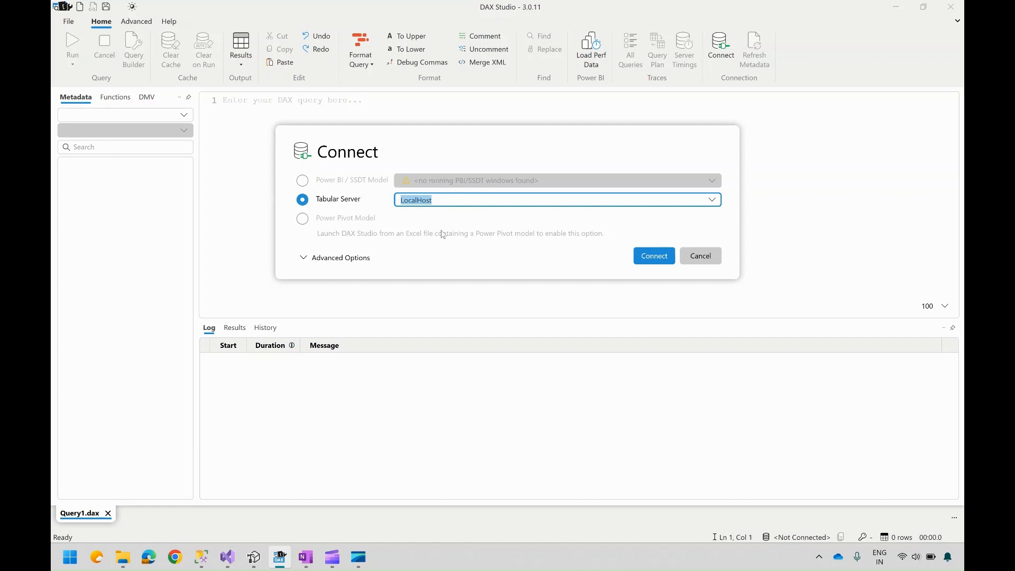
left_click(443, 202)
double_click(443, 202)
left_click(653, 255)
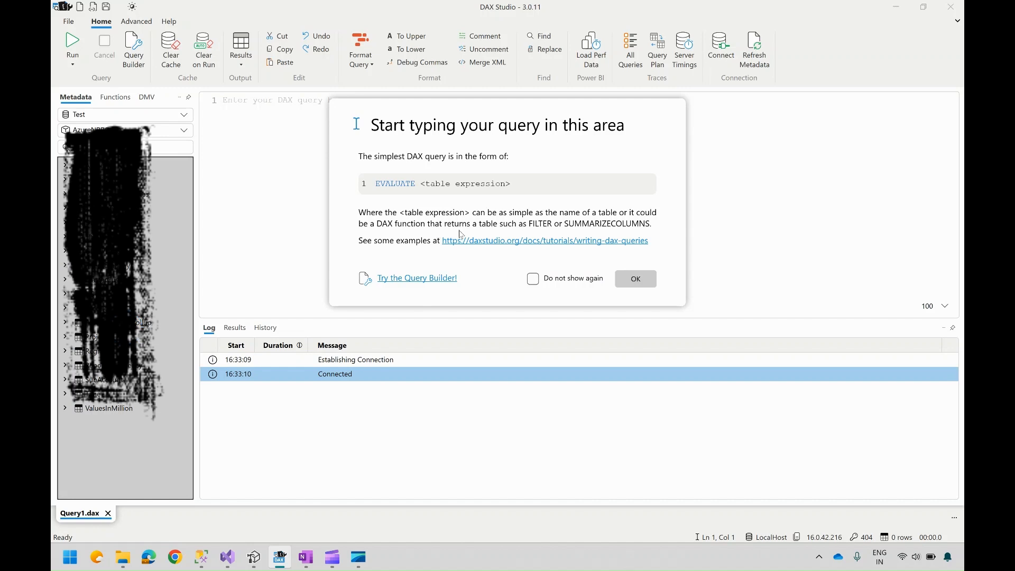
left_click(635, 278)
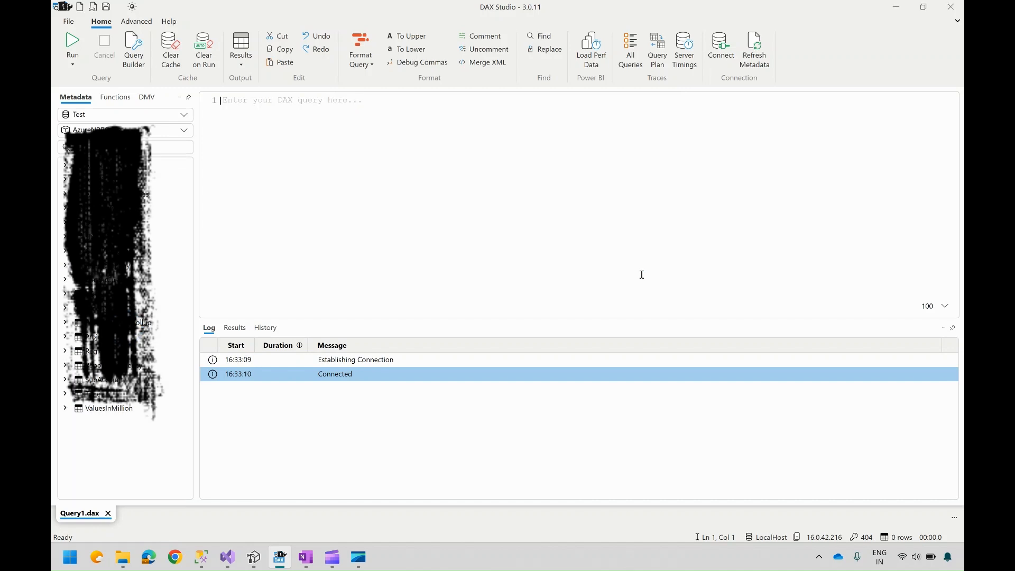
Step: Switch the DAX Studio connection to the AWDW database and inspect the Internet Sales table's columns
left_click(185, 115)
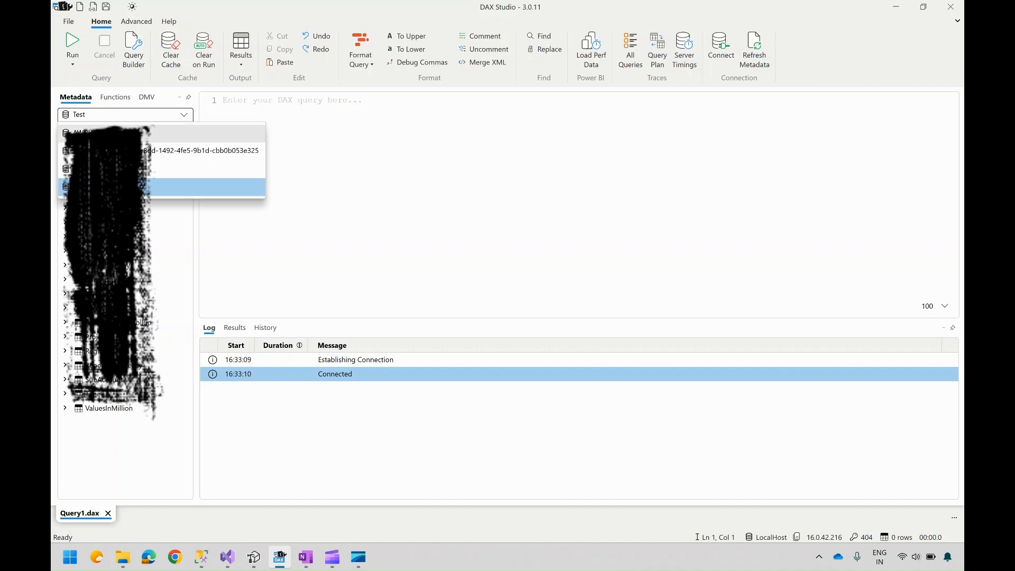
left_click(100, 132)
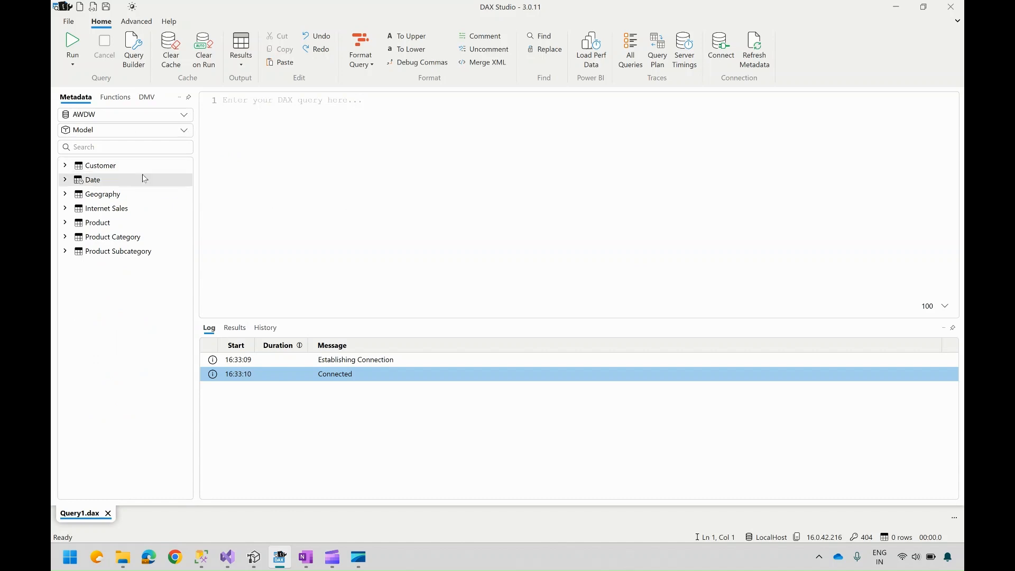
left_click(267, 134)
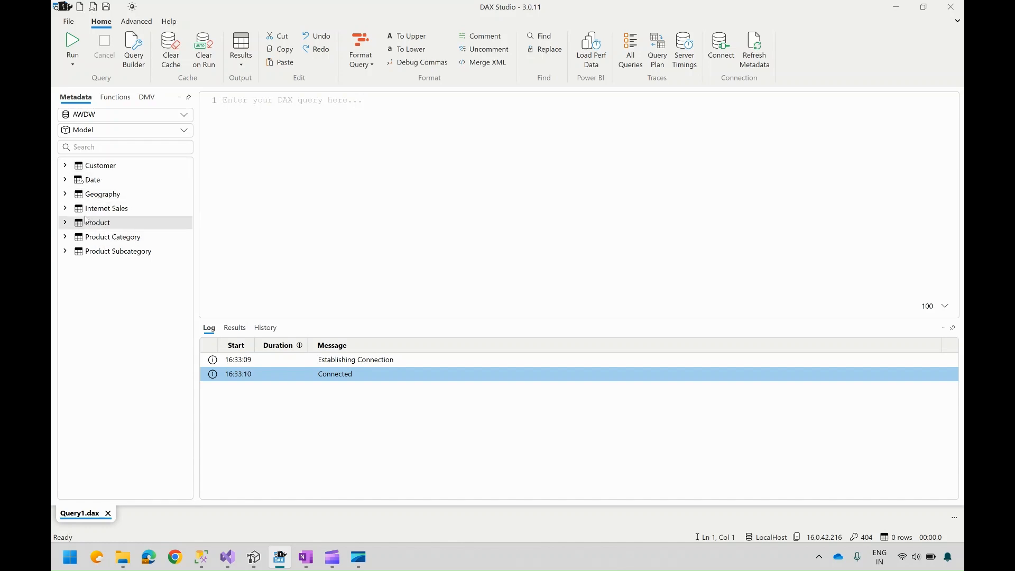
left_click(65, 209)
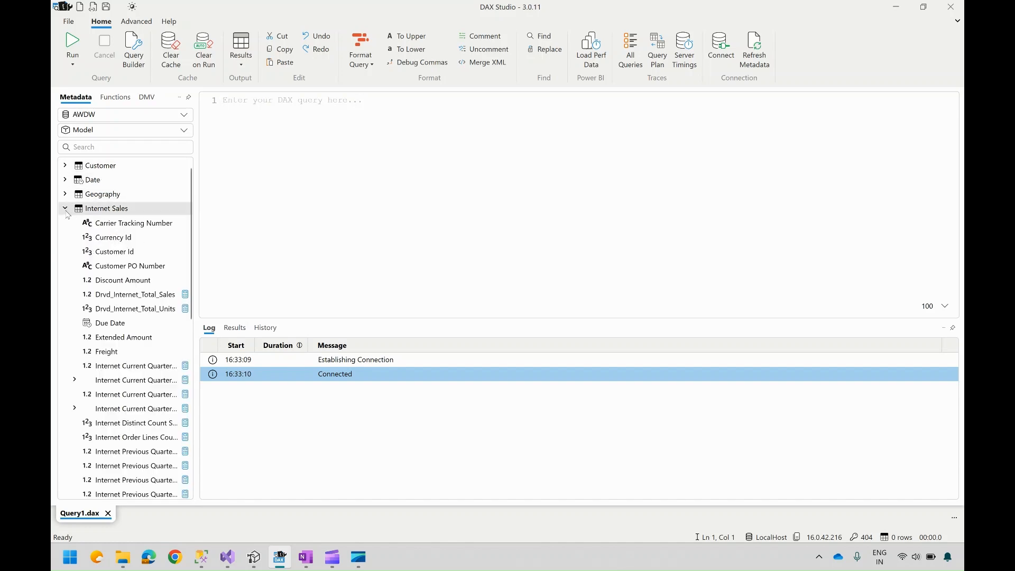
left_click(66, 209)
Step: Start a DAX query in the editor with the EVALUATE keyword from autocomplete
left_click(245, 137)
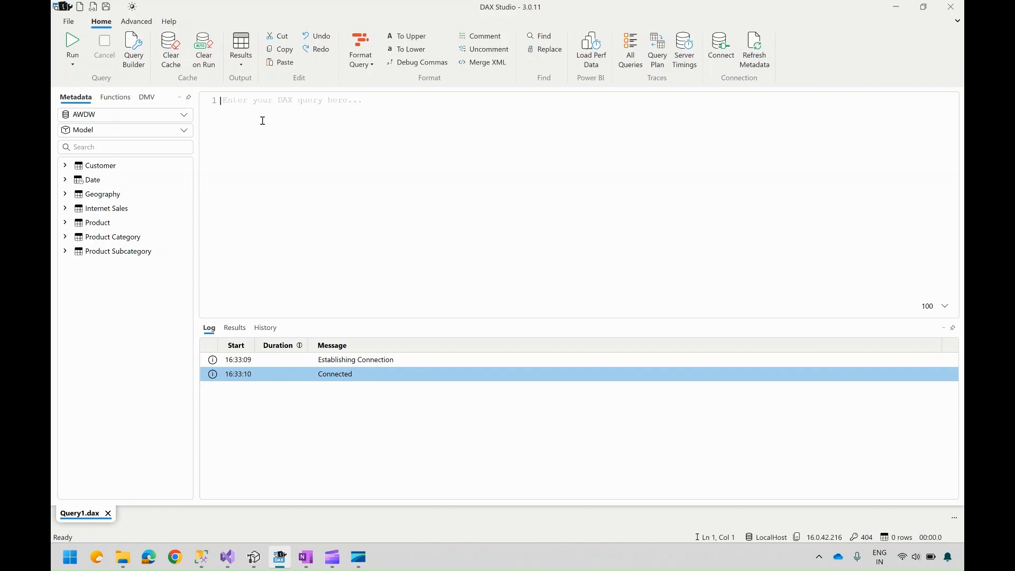
type("Evalue")
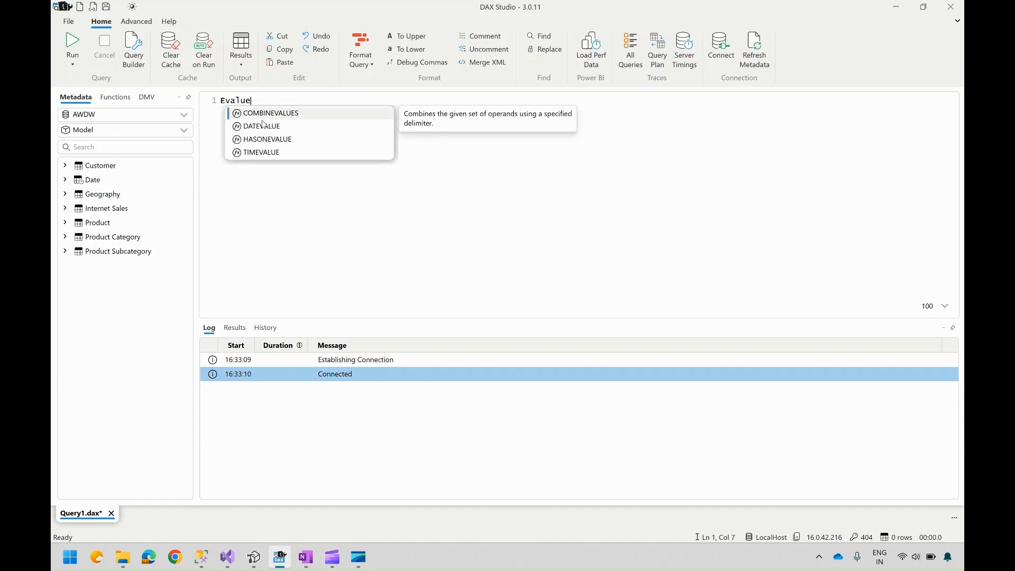
left_click(262, 125)
key("BackSpace")
key("BackSpace")
key("BackSpace")
key("BackSpace")
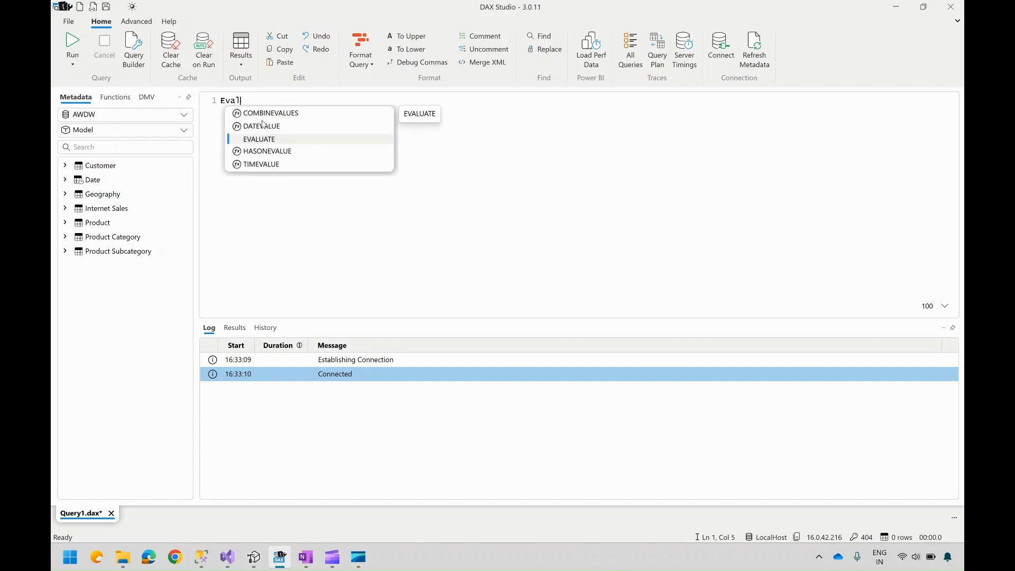
key("Tab")
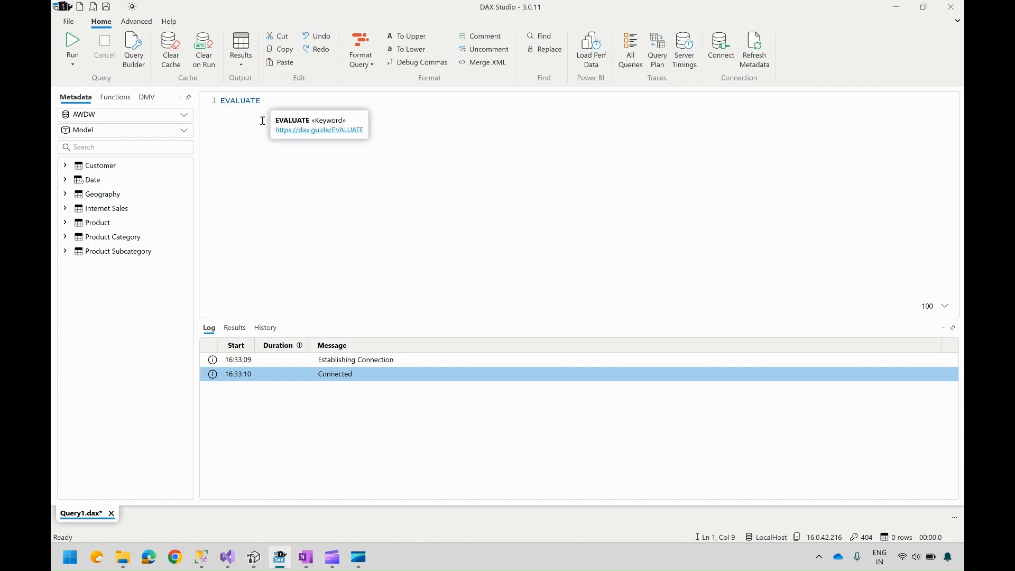
key("Return")
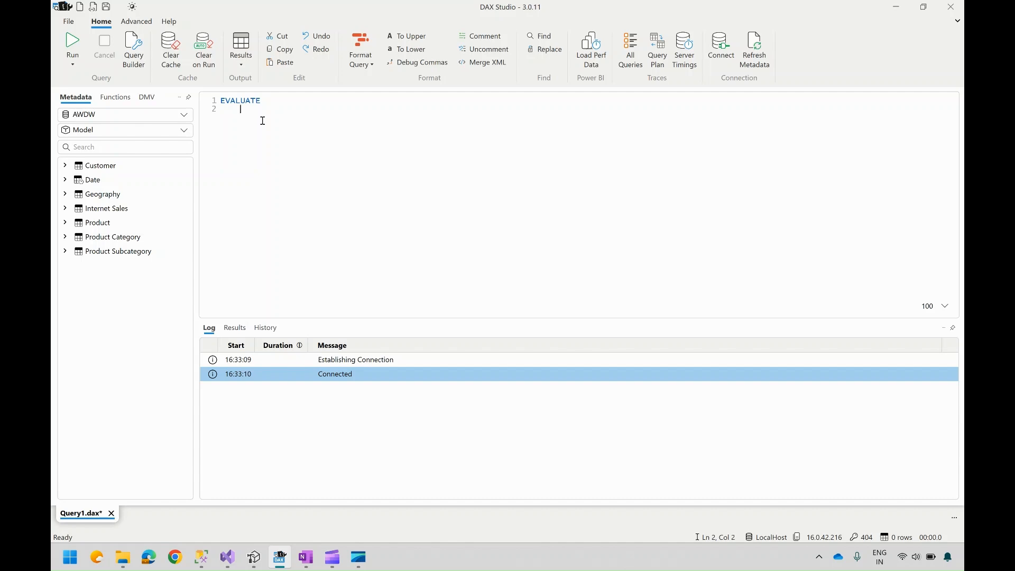
Step: Complete the query with the 'Internet Sales' table and run it
key("Tab")
type("'Inte")
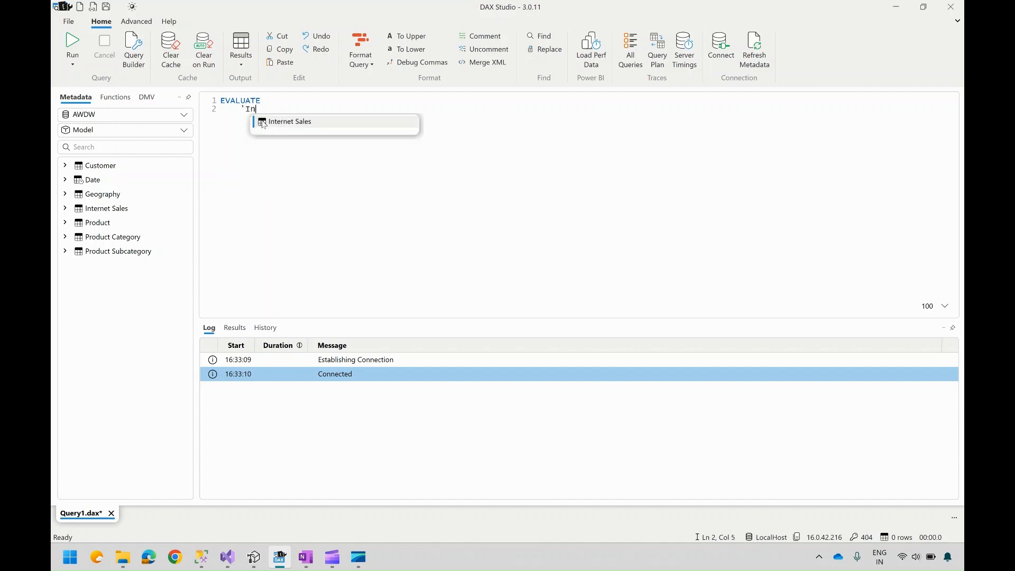
key("Tab")
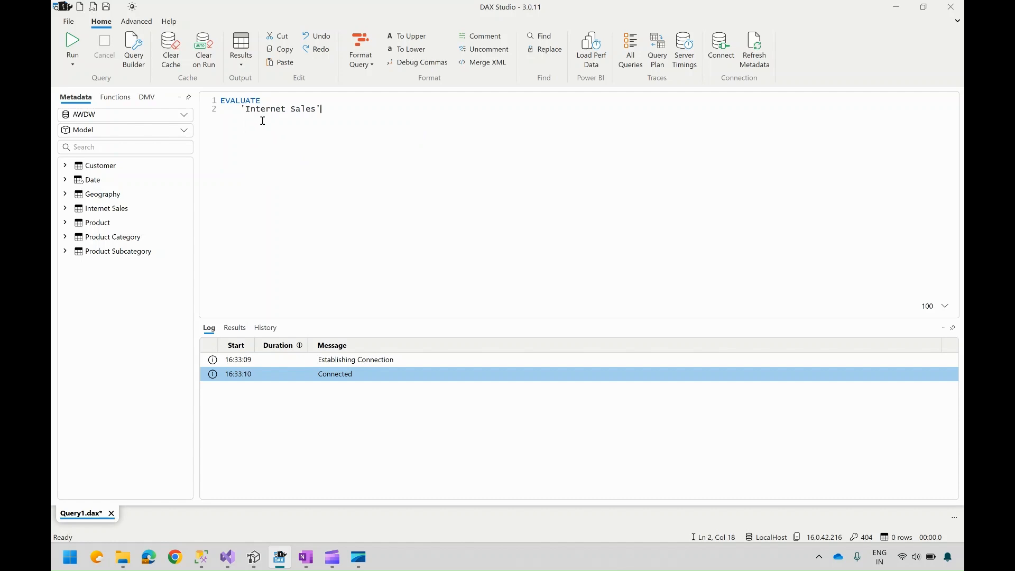
left_click(73, 43)
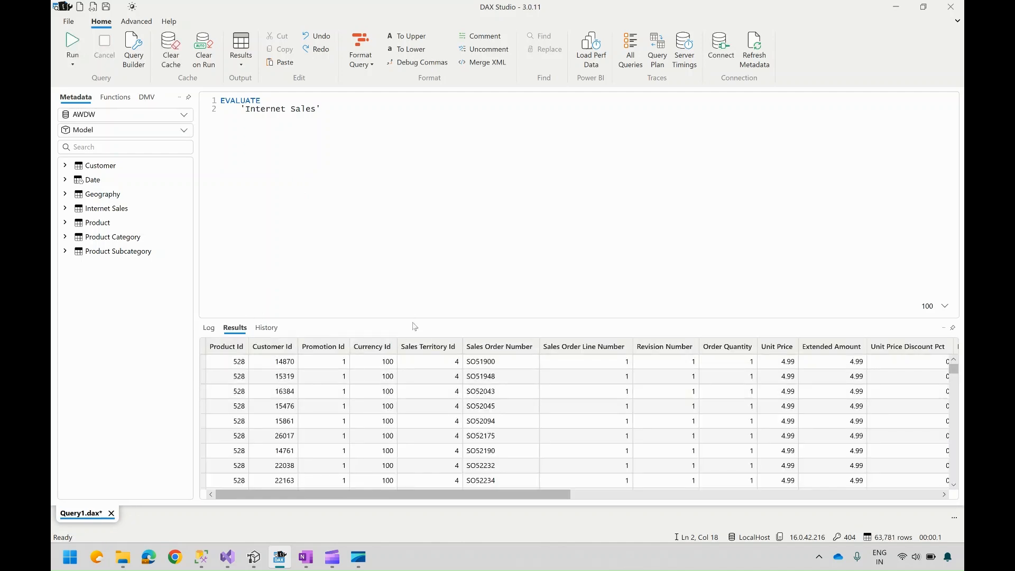
Step: Enlarge the results area and review the query history
left_click_drag(412, 319, 454, 217)
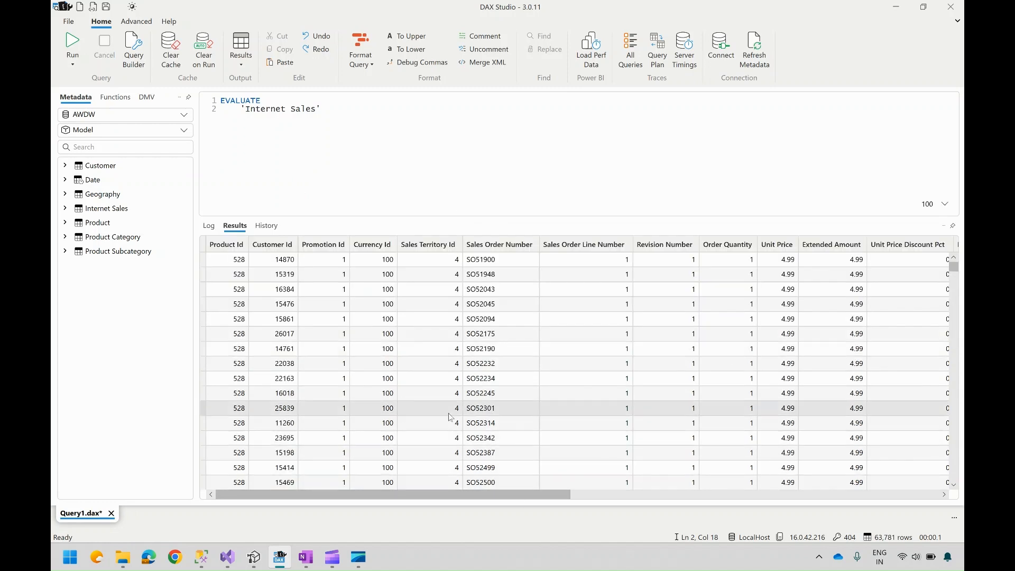
left_click(266, 227)
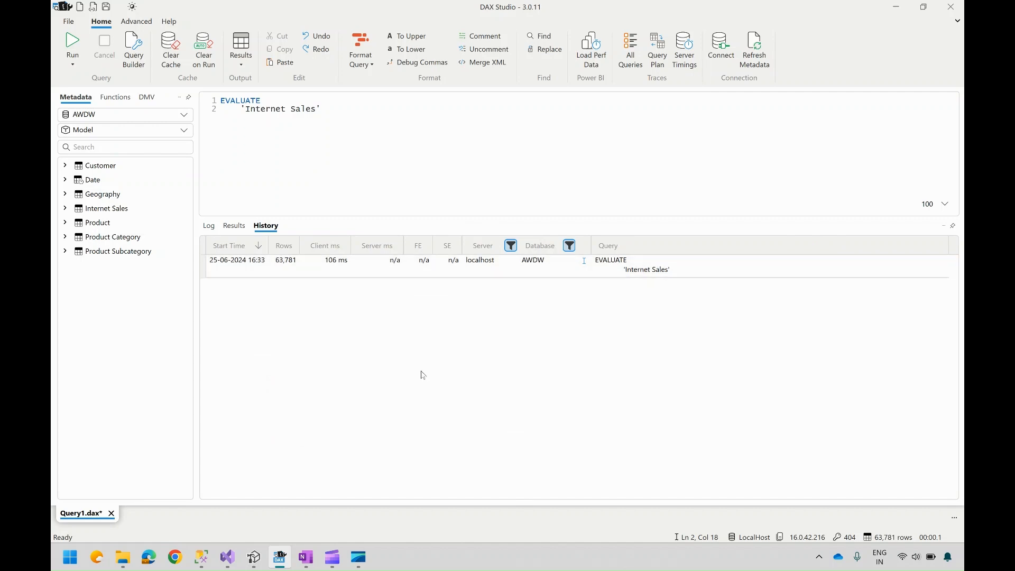
Step: Add a second query, EVALUATE 'Date', below the first one
left_click(341, 109)
key("Return")
key("Return")
left_click(237, 102)
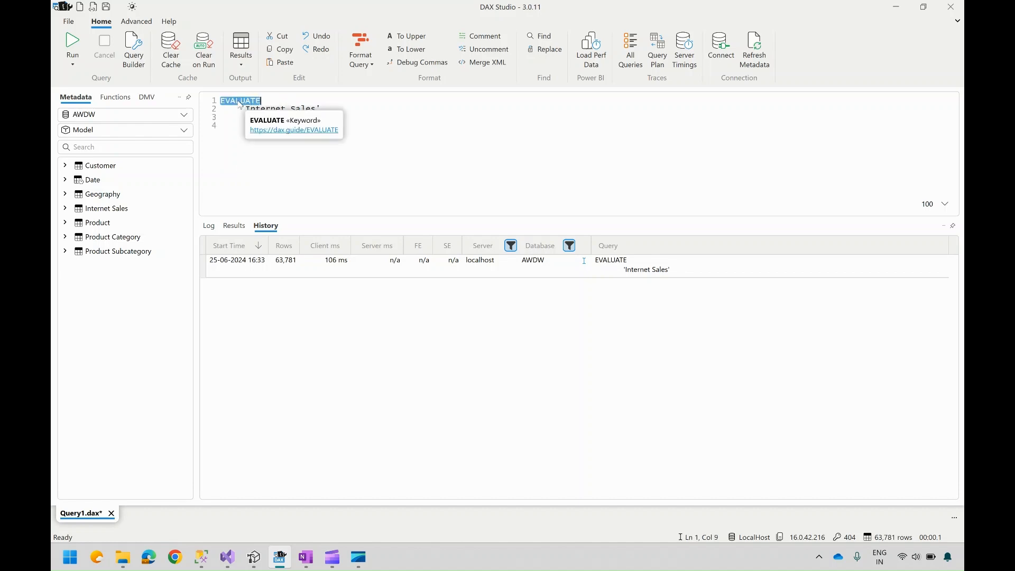
left_click(230, 143)
type("EVALUATE")
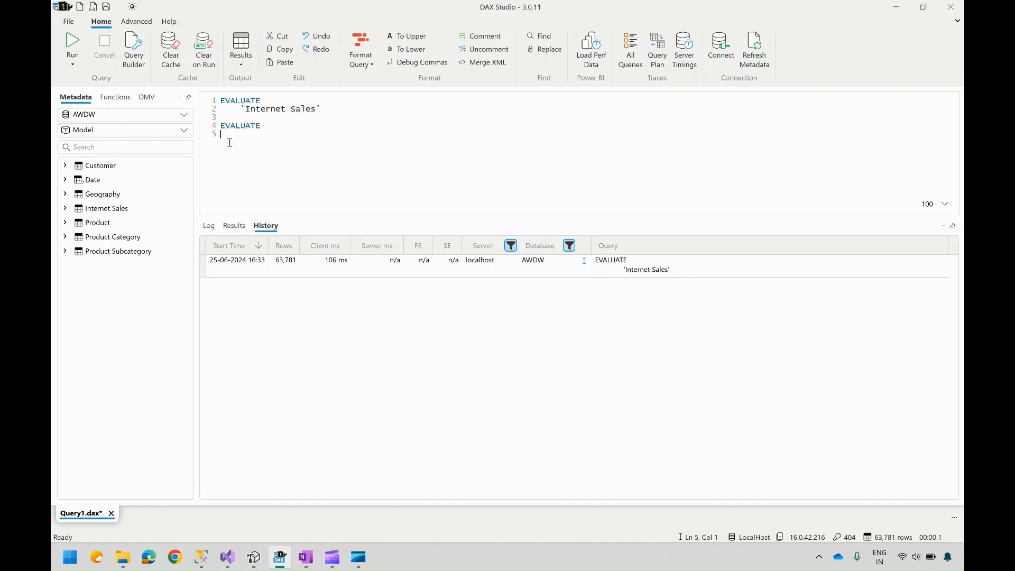
key("Return")
type("'")
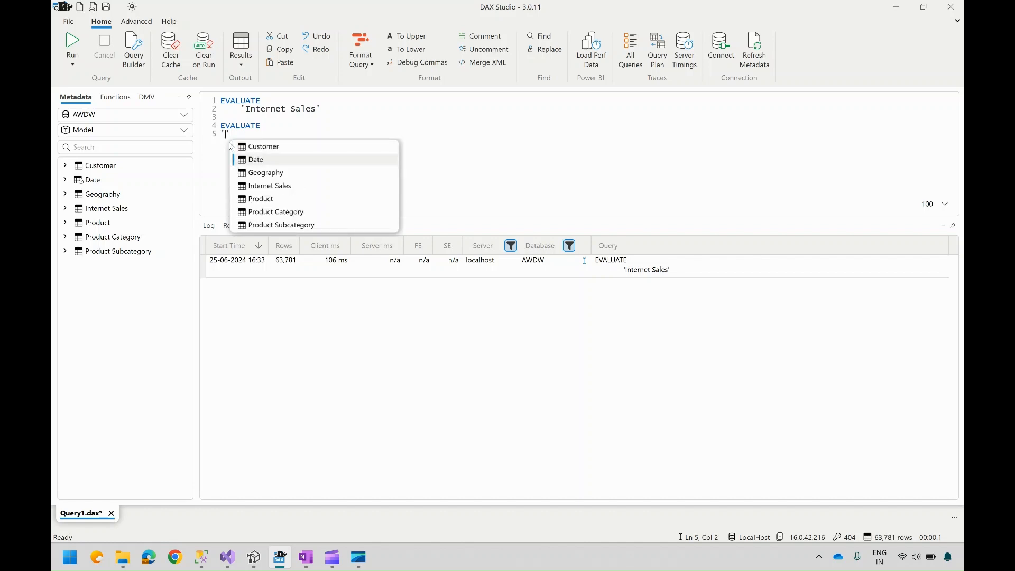
type("Date")
key("Tab")
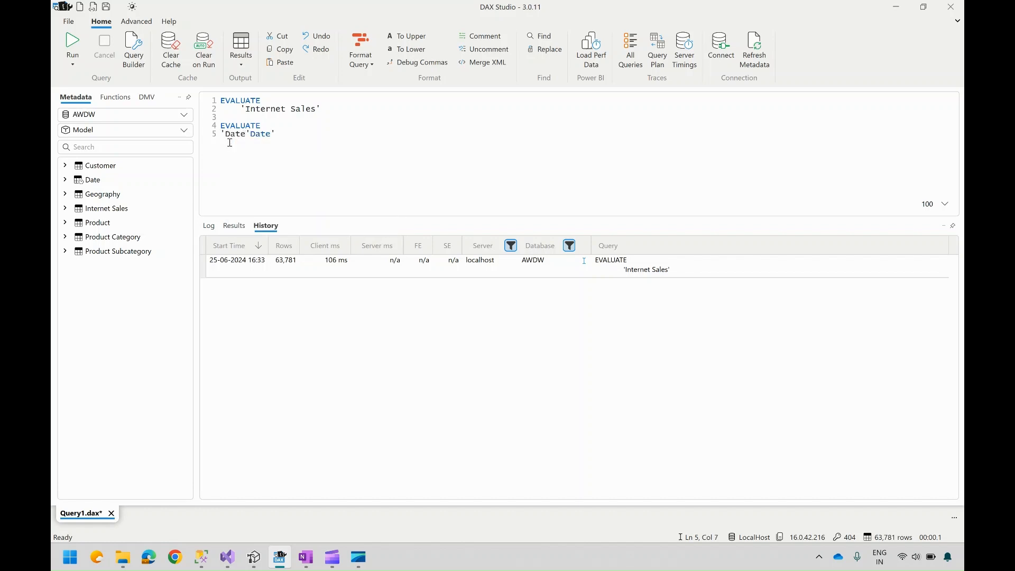
double_click(266, 133)
key("BackSpace")
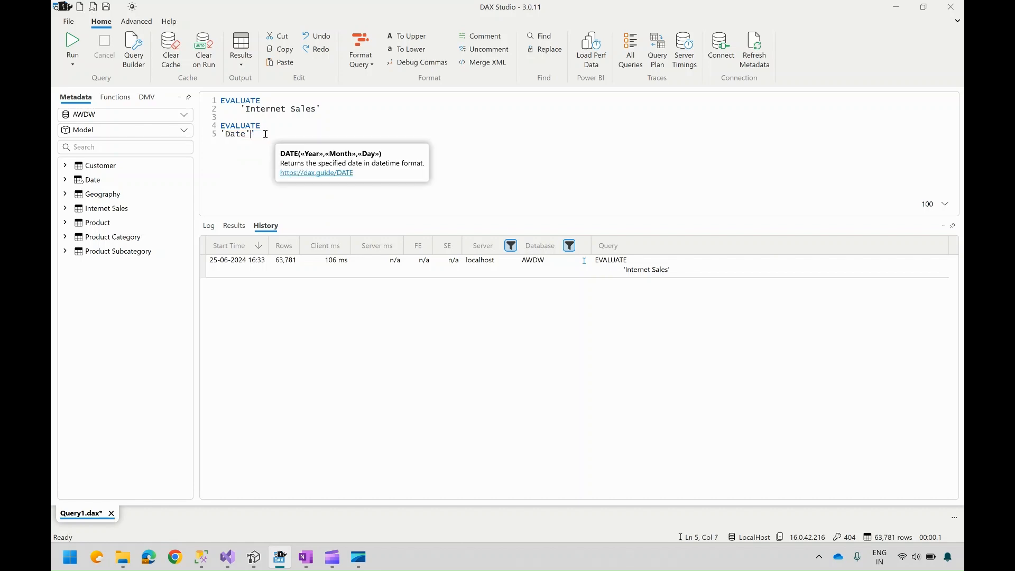
Step: Select only the second query and run it
key("shift+Home")
key("shift+Up")
key("shift+Up")
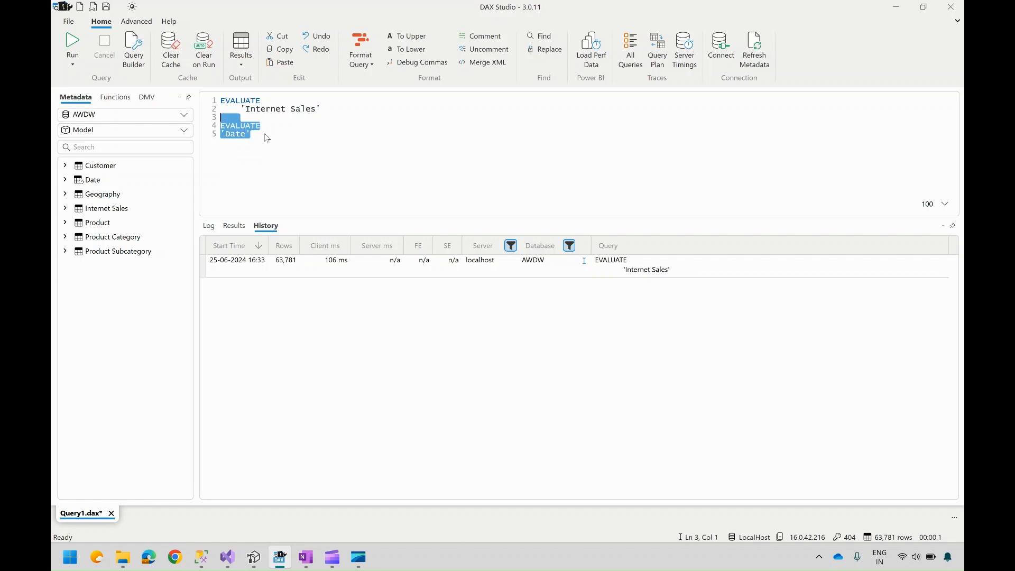
left_click(73, 45)
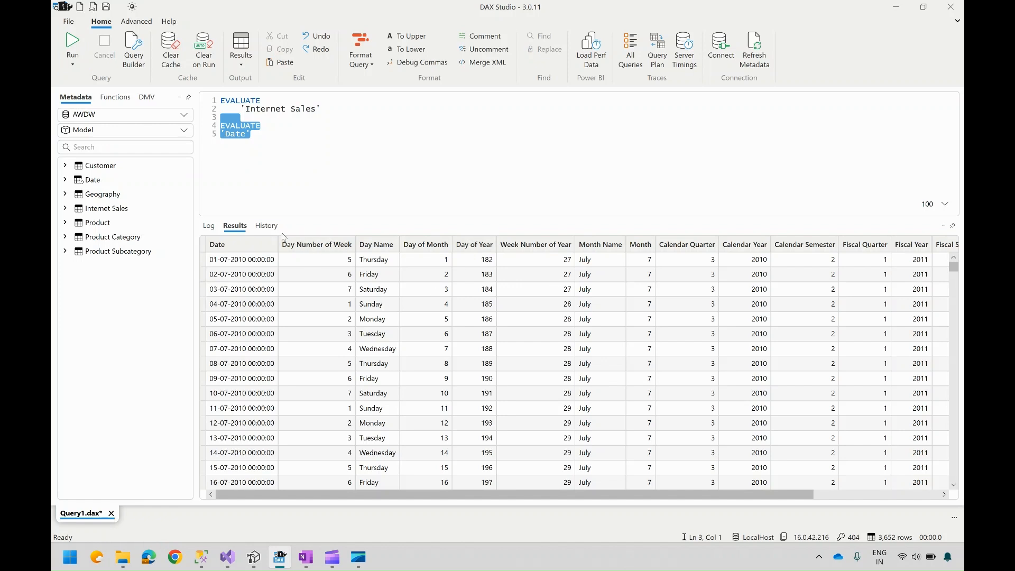
Step: Review the query history, then the results and log of the executed queries
left_click(267, 227)
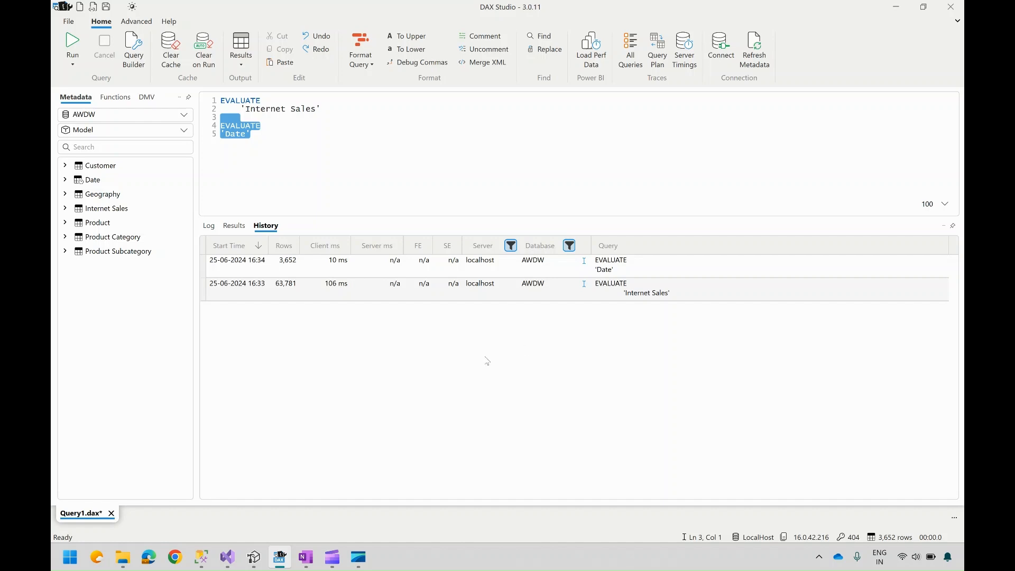
left_click(290, 267)
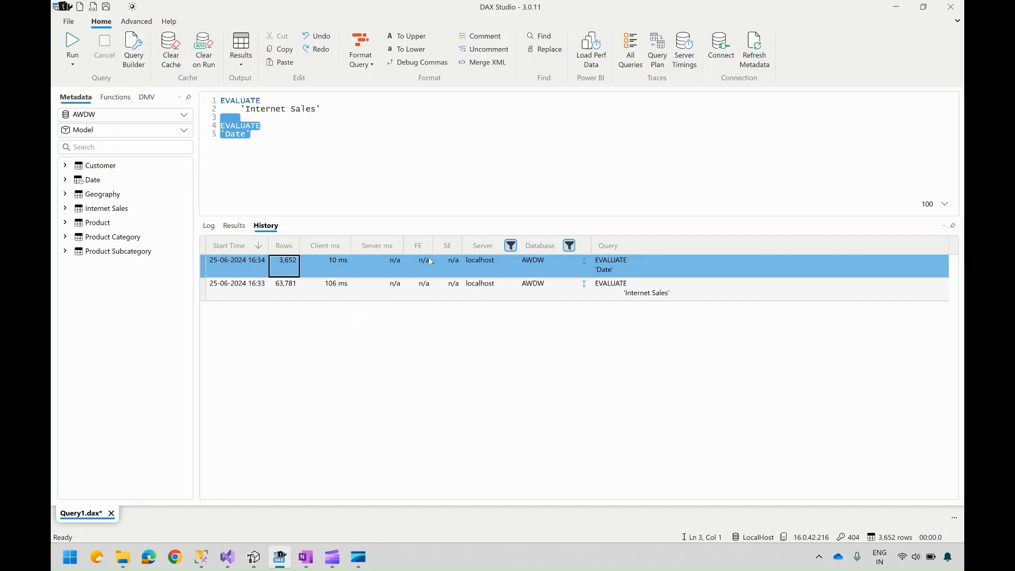
left_click(234, 225)
left_click(209, 225)
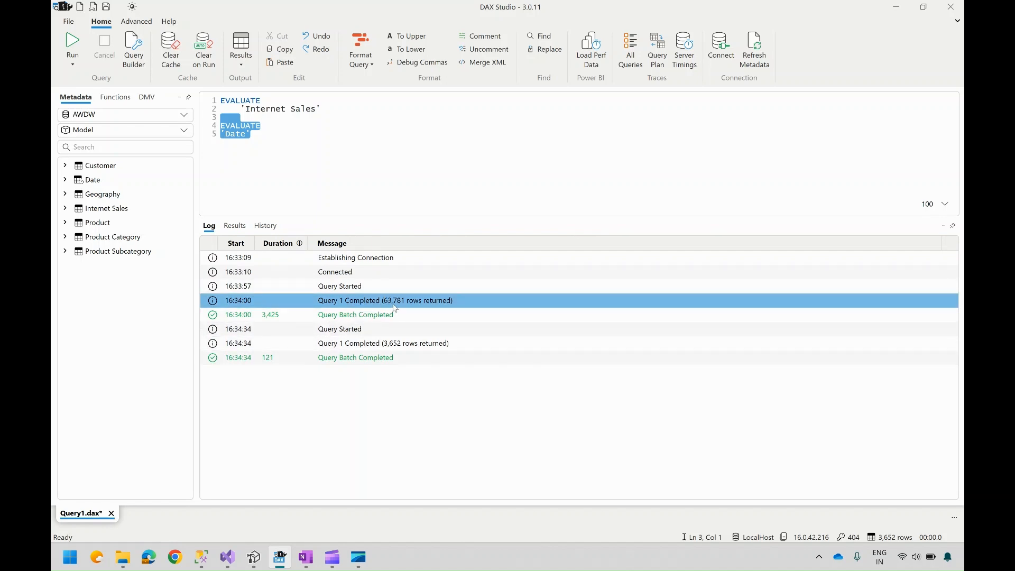
left_click(357, 168)
key("Return")
key("Return")
key("Return")
type("Cal")
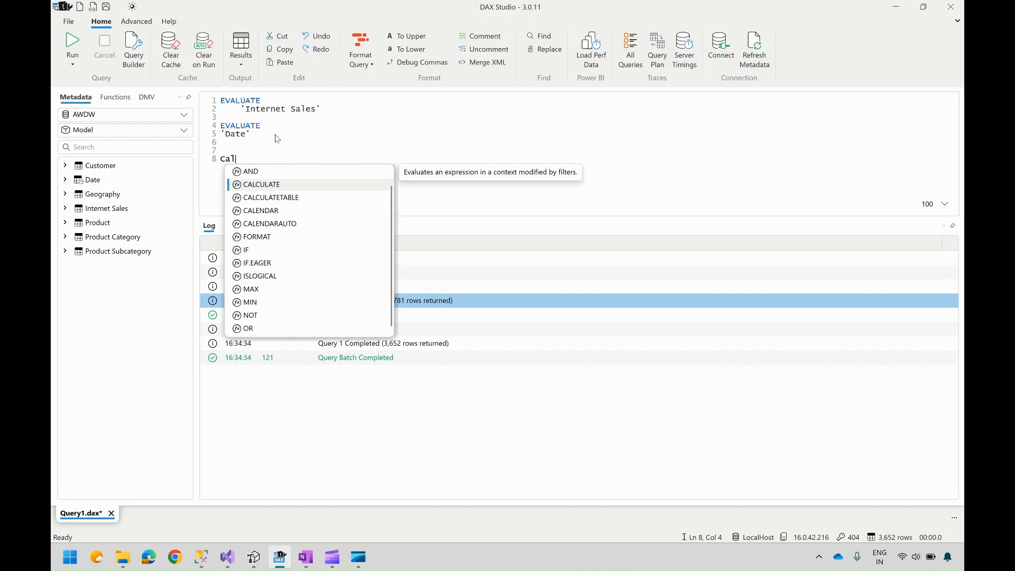
key("Tab")
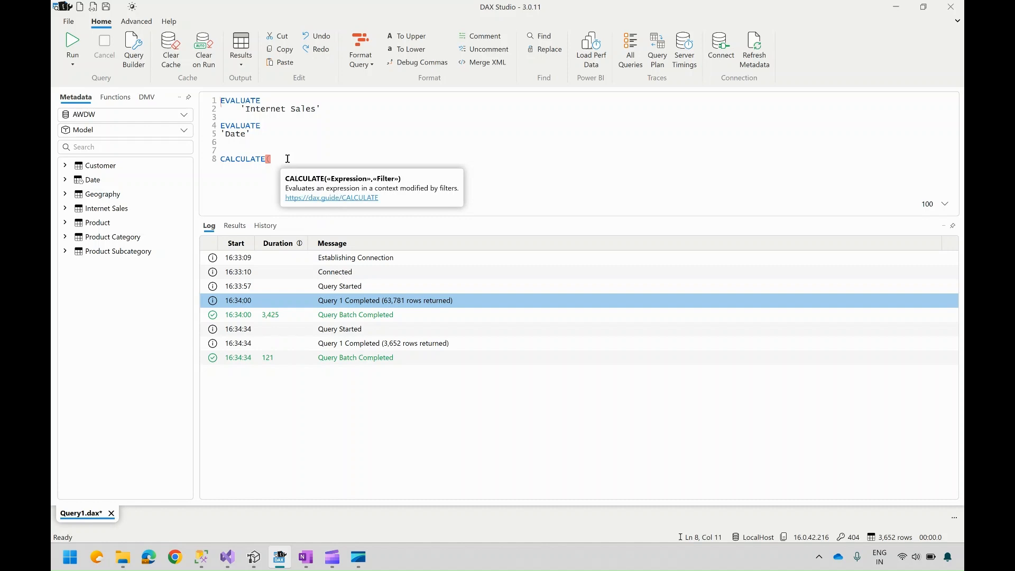
key("Escape")
key("shift+Home")
key("BackSpace")
key("BackSpace")
key("BackSpace")
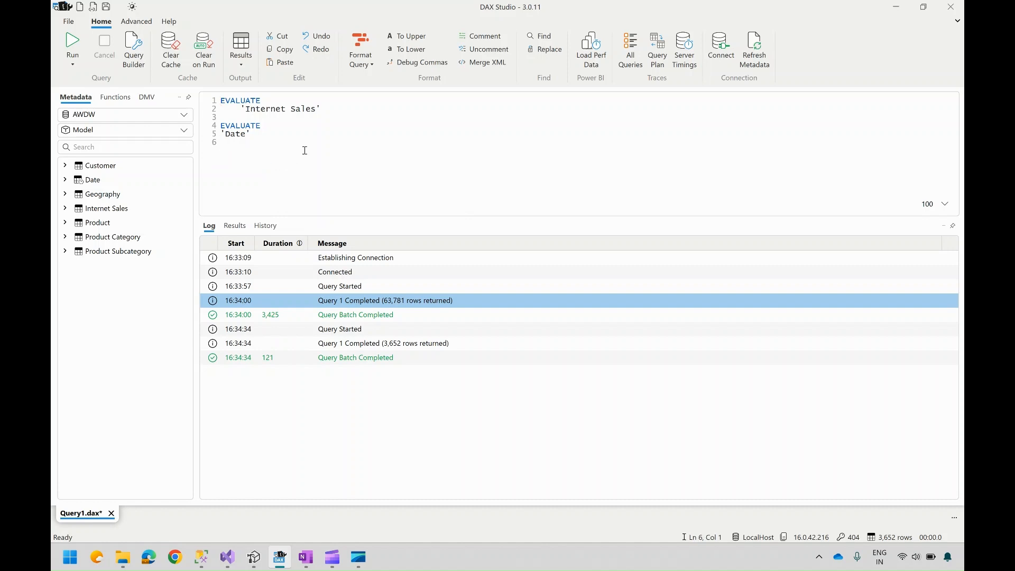
Step: Enable Server Timings and run the first 'Internet Sales' query on its own to capture timings
left_click_drag(338, 111, 220, 100)
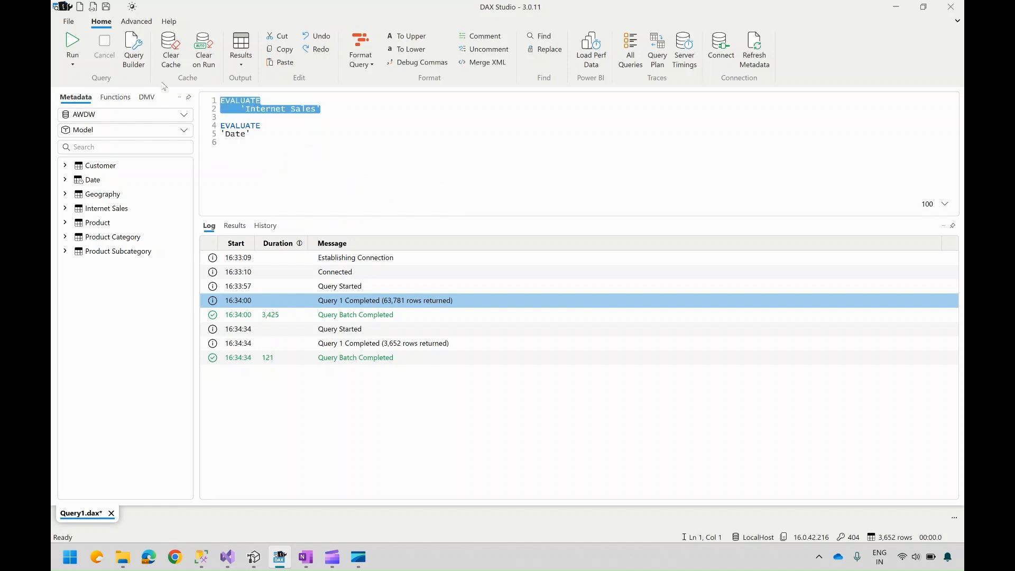
left_click(74, 45)
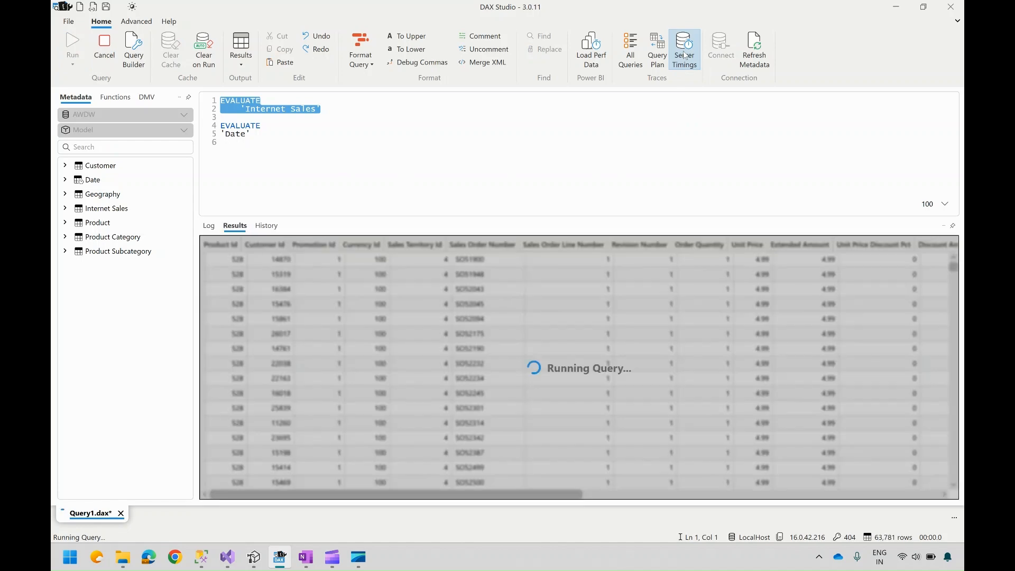
left_click(685, 55)
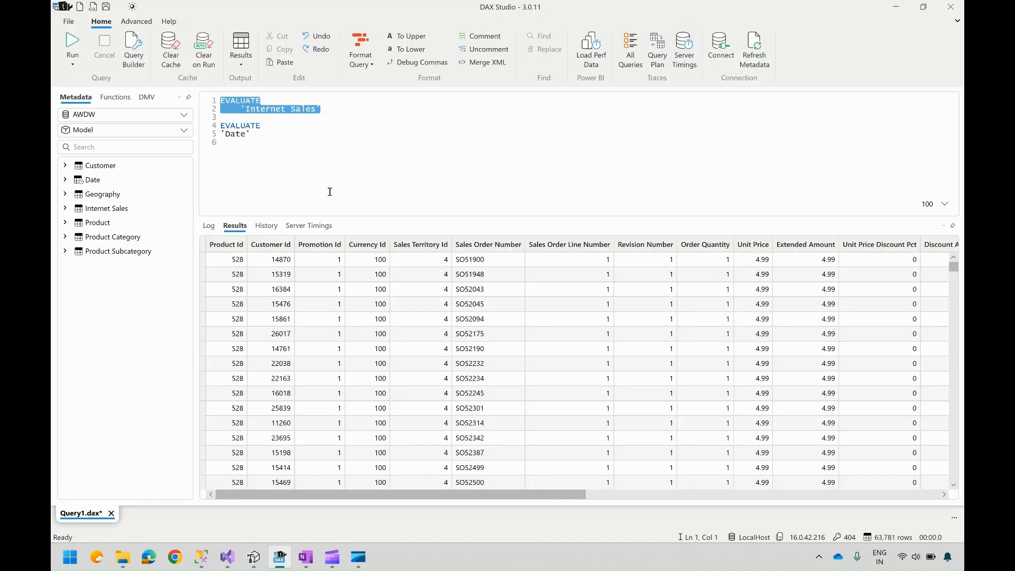
left_click(309, 225)
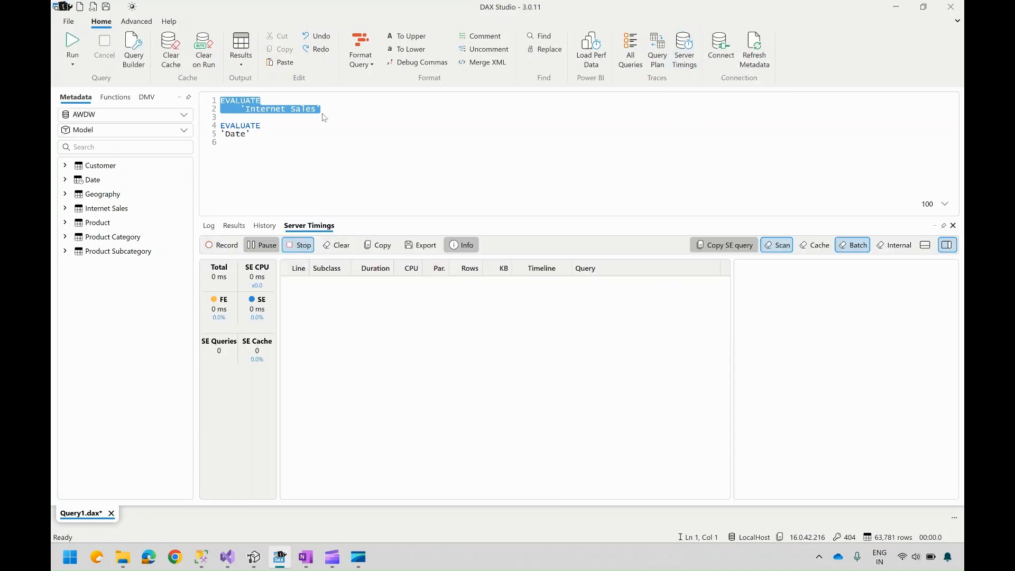
left_click(352, 112)
left_click_drag(335, 116, 176, 100)
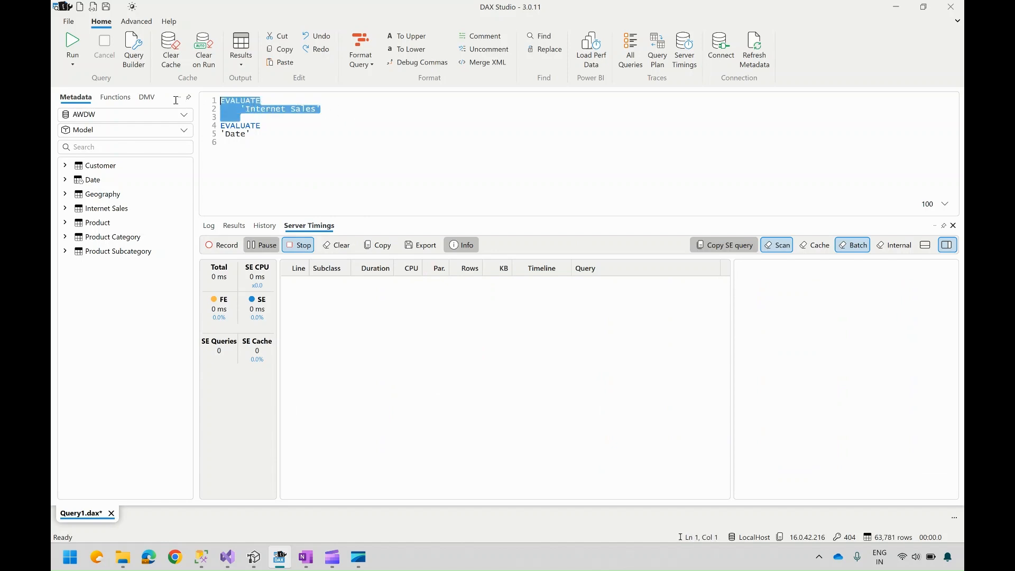
left_click(72, 41)
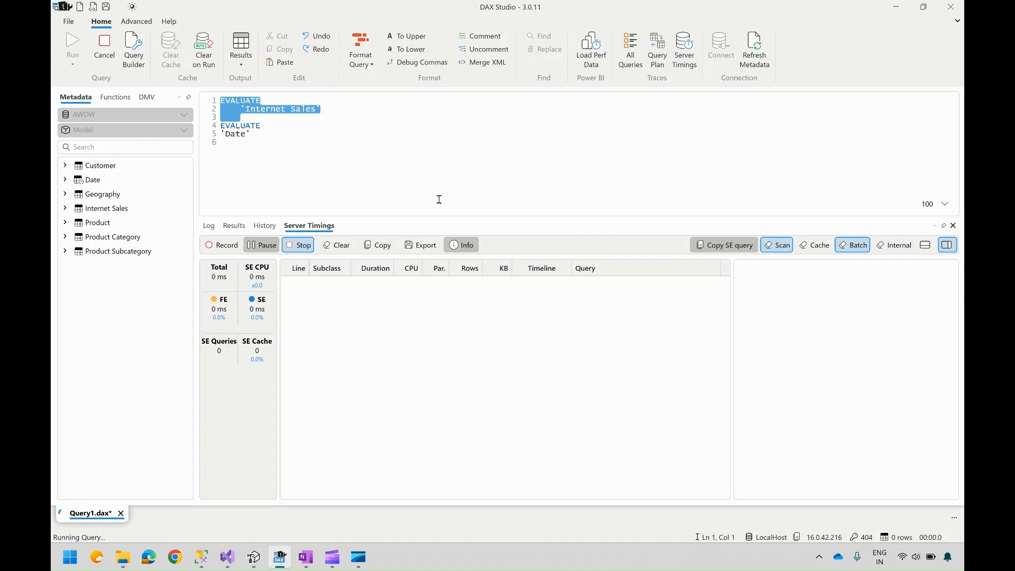
left_click(310, 227)
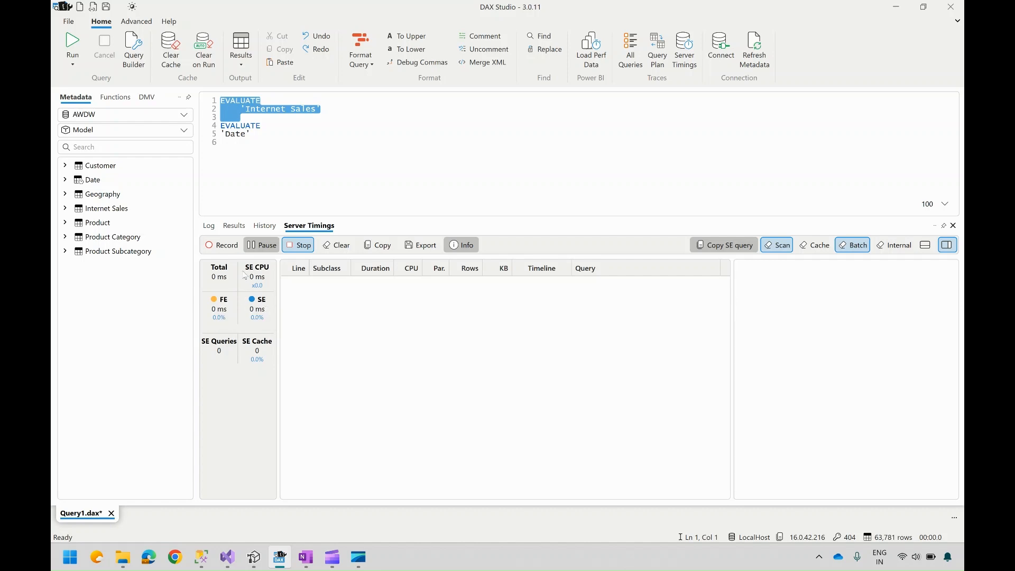
Step: Delete the second EVALUATE 'Date' query from the editor
left_click(252, 133)
left_click_drag(252, 134, 198, 122)
key("BackSpace")
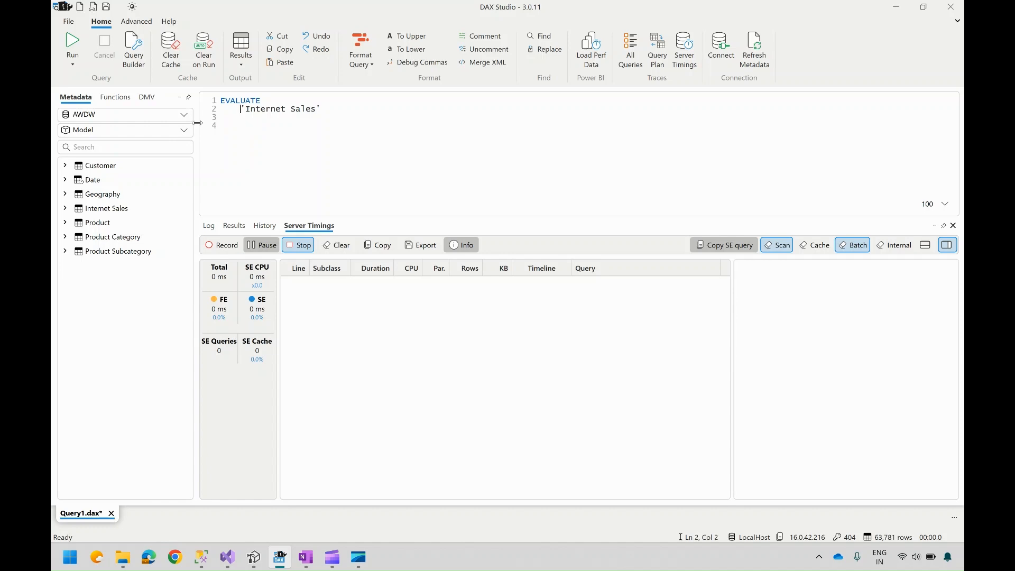
Step: Clear the 'Internet Sales' table reference under the remaining EVALUATE
type("Sum")
key("BackSpace")
key("BackSpace")
key("BackSpace")
key("shift+End")
key("Delete")
Step: Browse the autocomplete suggestions for SELECT-related DAX functions under EVALUATE
type("Sum")
key("BackSpace")
key("BackSpace")
key("BackSpace")
type("Sel")
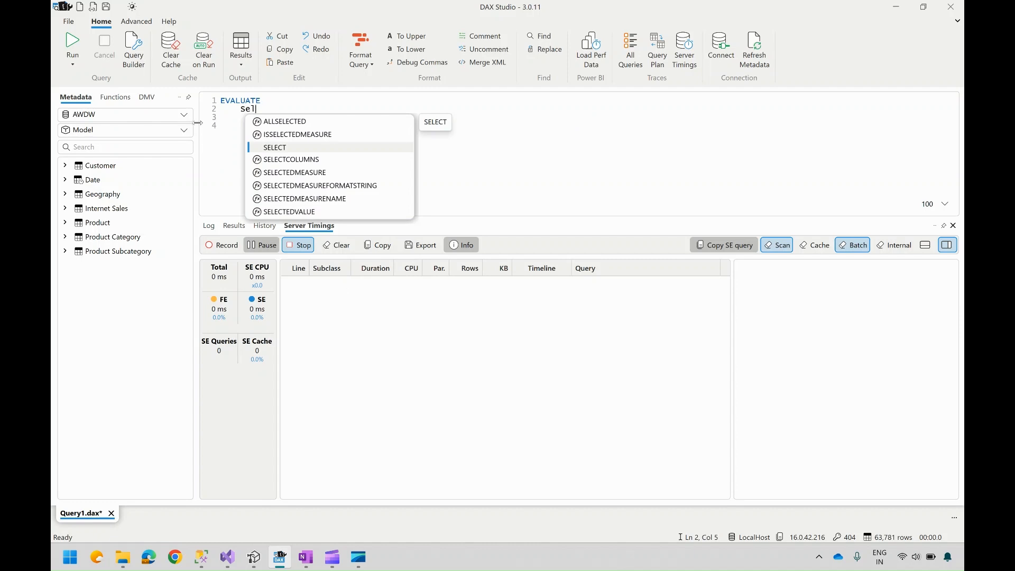
key("Down")
key("Down")
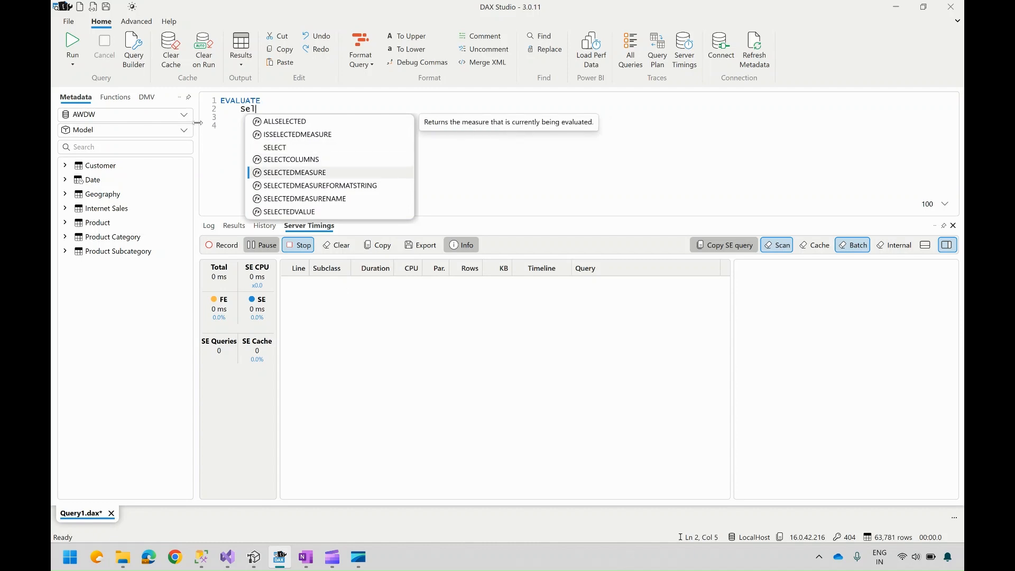
key("Down")
key("Down")
key("Down")
key("Up")
key("Up")
key("Up")
key("Up")
key("Up")
key("Up")
key("Up")
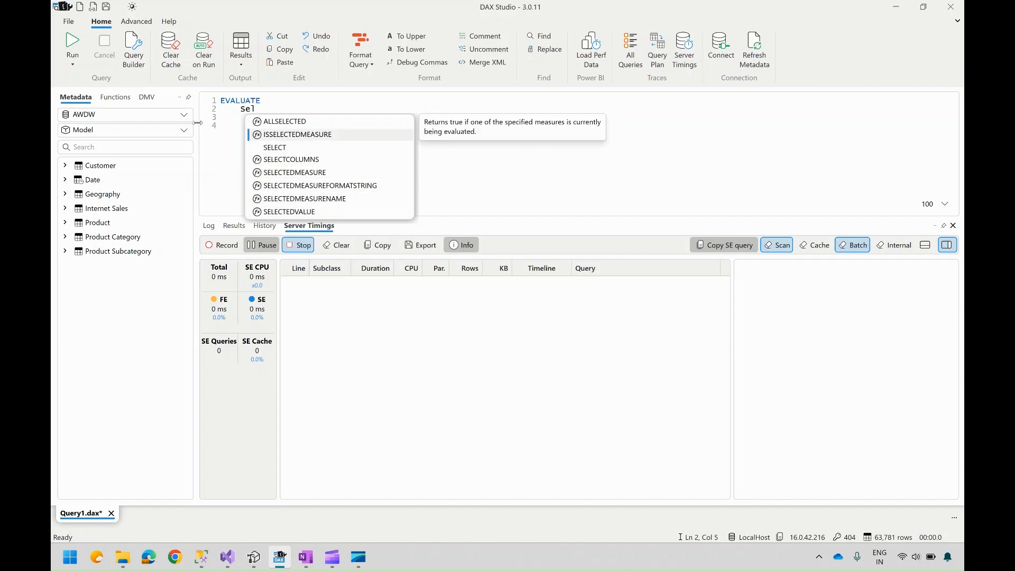
key("Down")
key("Down")
key("Down")
key("Down")
key("Down")
key("Down")
key("Down")
key("BackSpace")
key("BackSpace")
key("BackSpace")
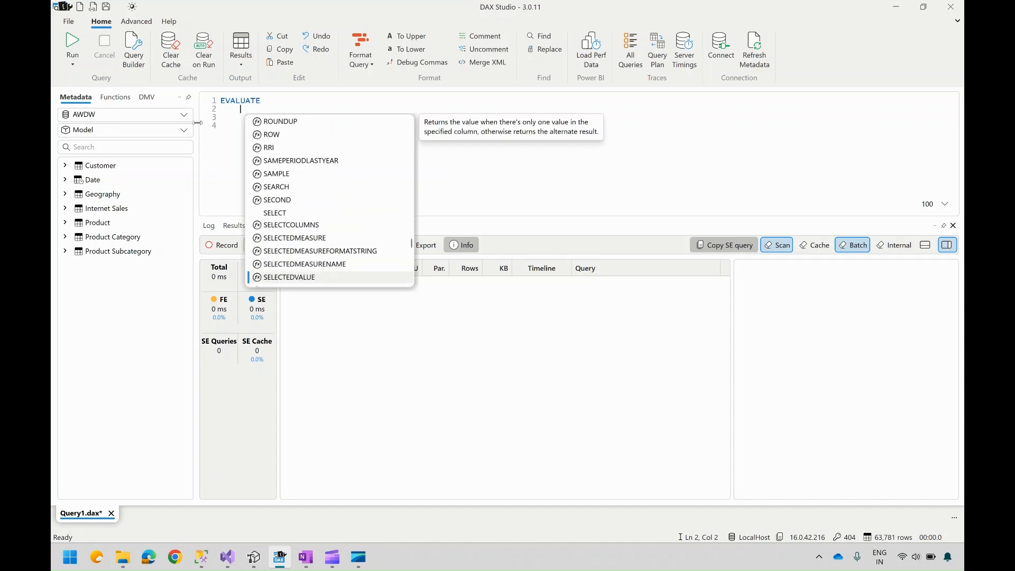
type("Selected")
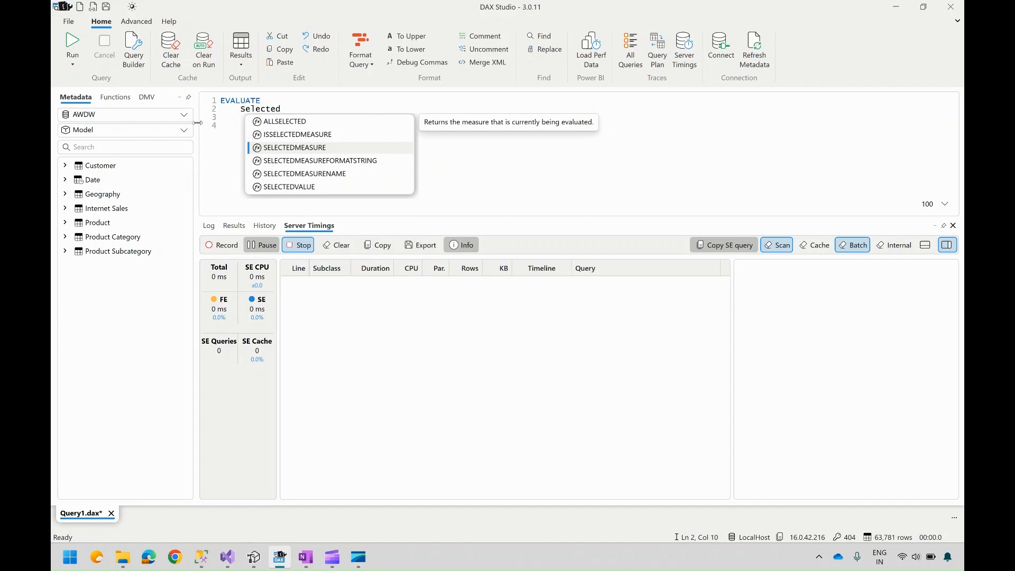
type("Colums")
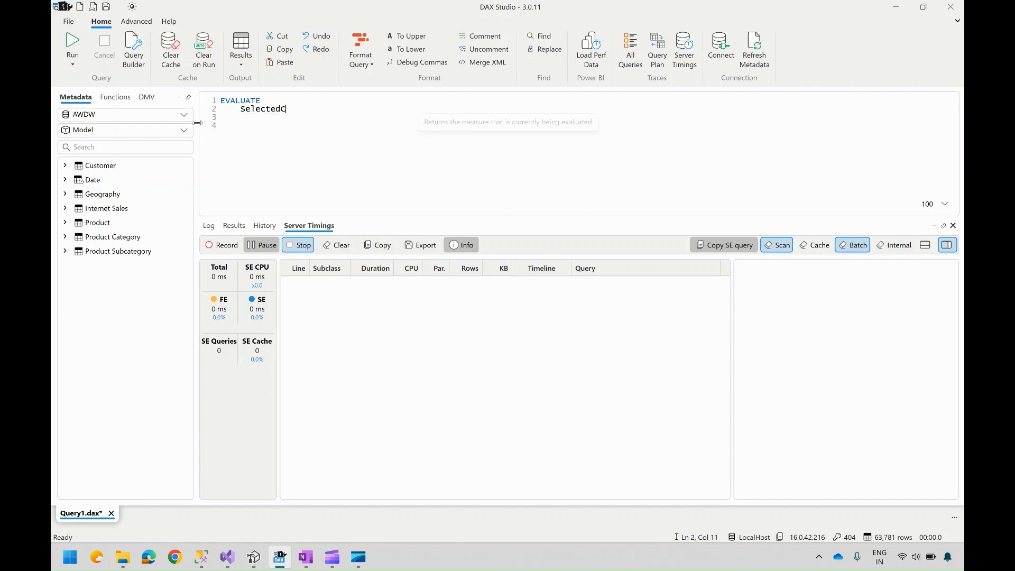
key("BackSpace")
key("BackSpace")
key("BackSpace")
key("BackSpace")
key("BackSpace")
key("BackSpace")
key("BackSpace")
key("BackSpace")
key("BackSpace")
key("BackSpace")
key("BackSpace")
key("BackSpace")
key("BackSpace")
key("BackSpace")
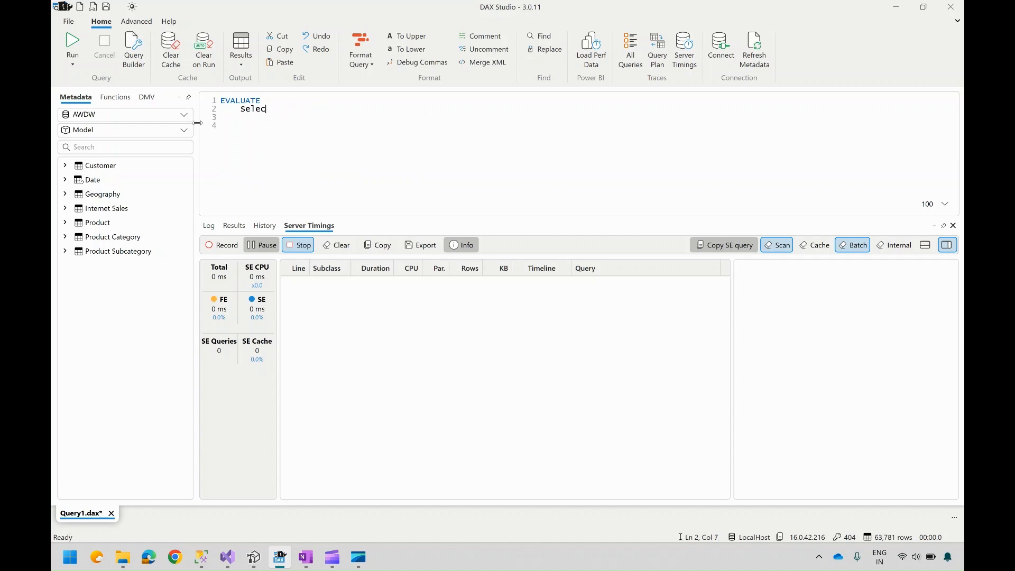
type("Sele")
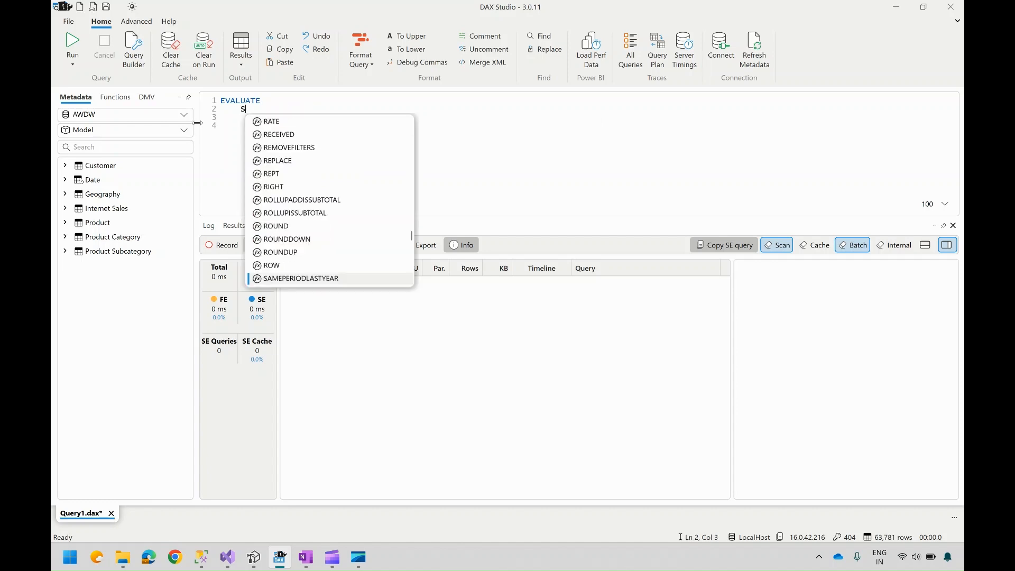
key("BackSpace")
key("BackSpace")
key("BackSpace")
key("BackSpace")
Step: Start a FILTER expression under EVALUATE with 'PRODUCT' as its table argument and a comma
type("Fil")
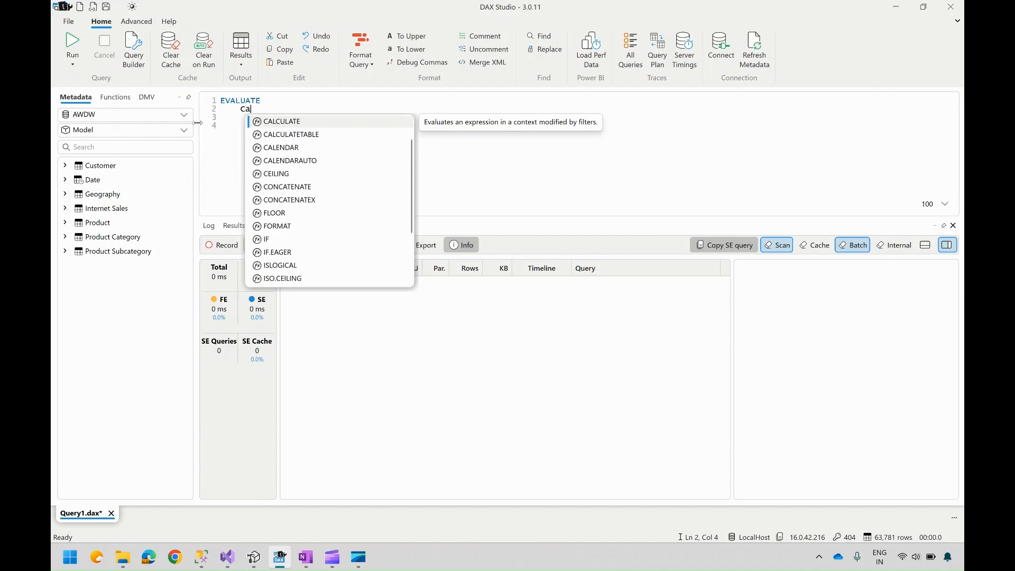
type("ter")
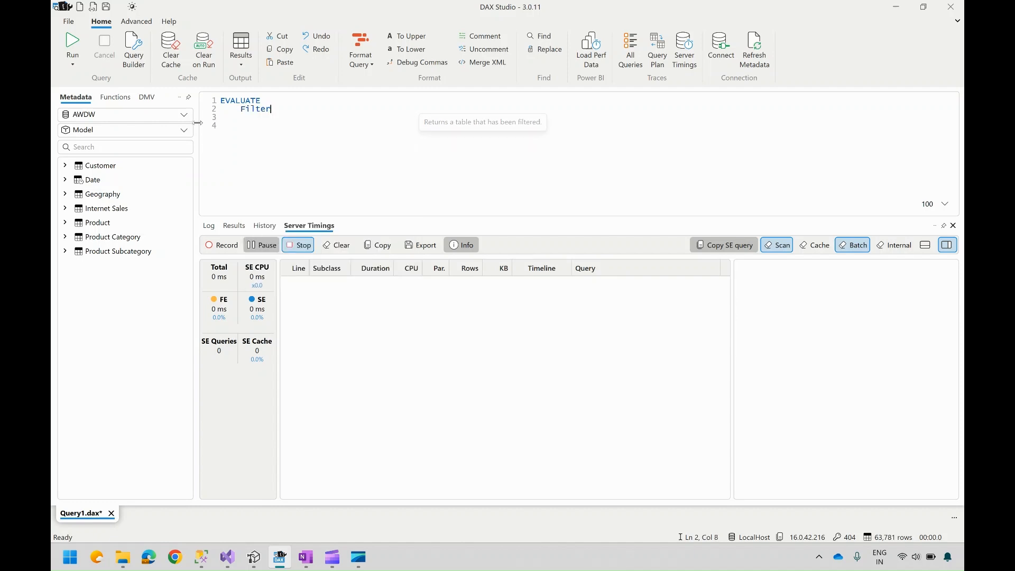
type("(")
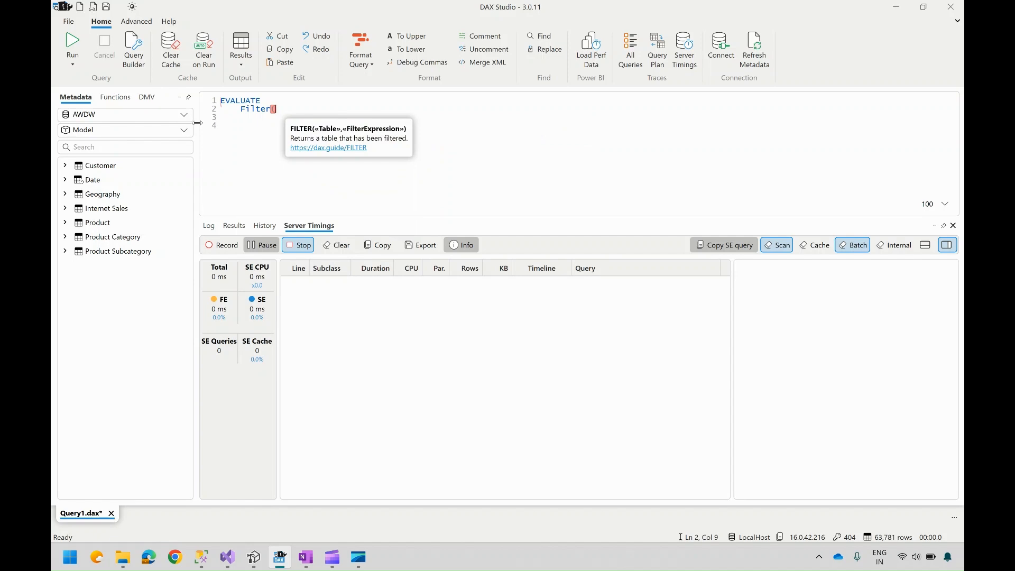
type("Prod")
key("Down")
key("Up")
key("Tab")
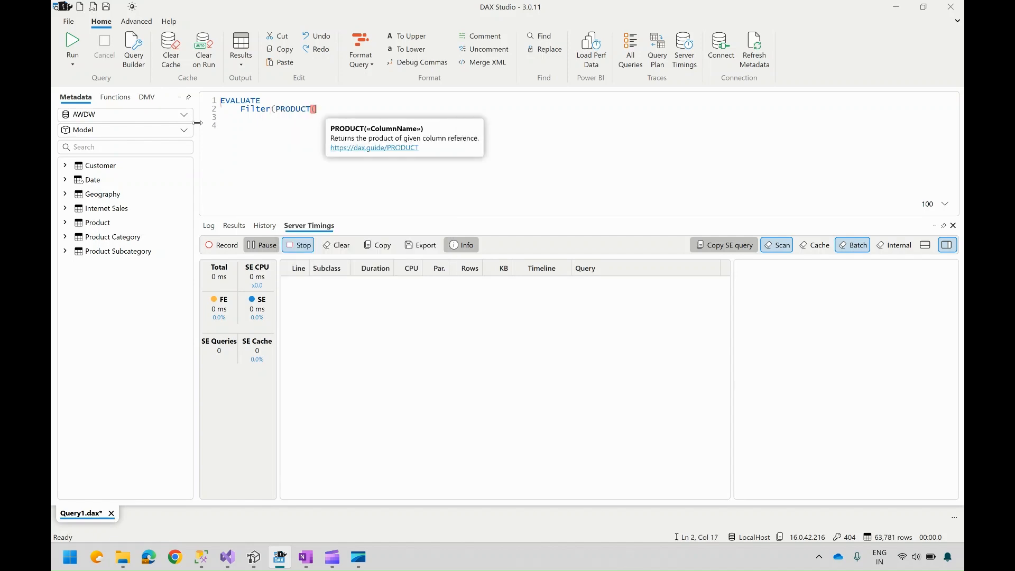
key("BackSpace")
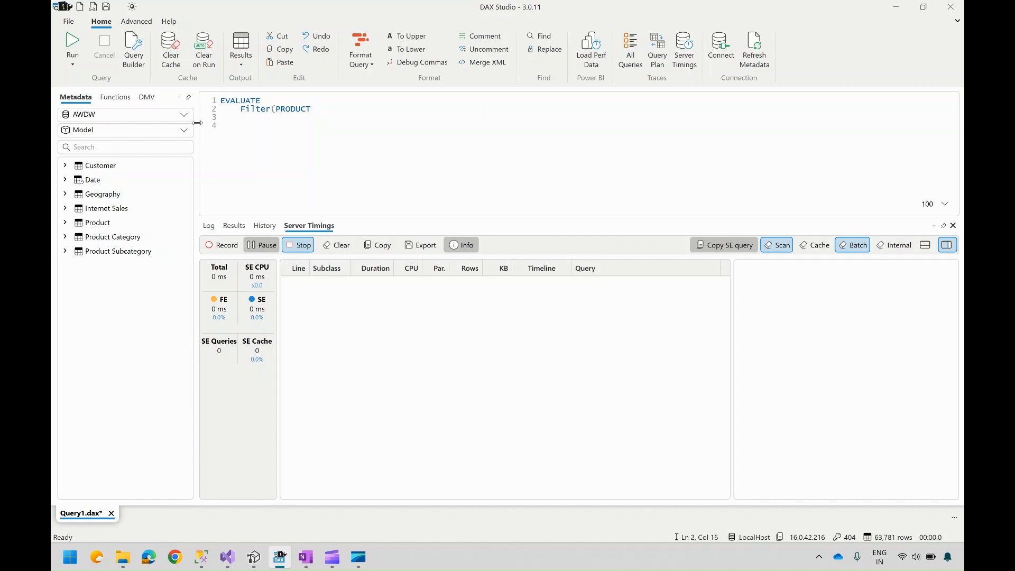
type("'")
left_click(275, 106)
type("'")
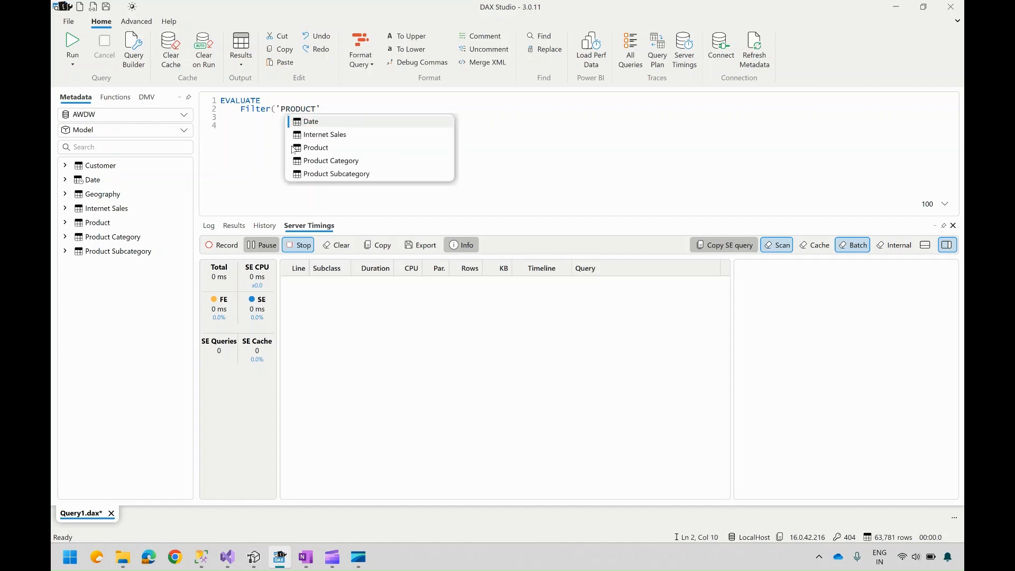
key("Escape")
type(", ")
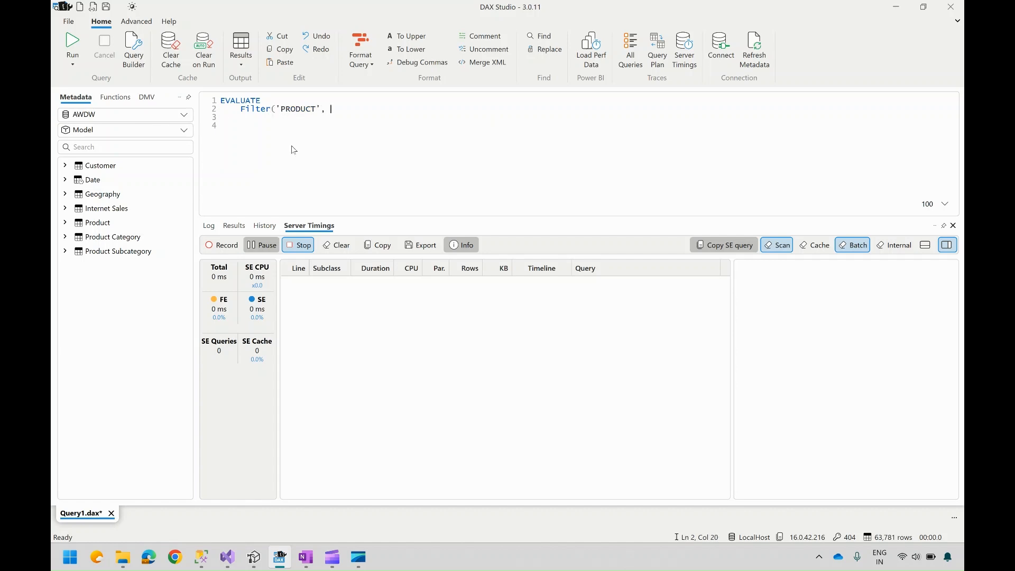
type("'Produc")
Step: Correct the FILTER's table argument to 'Product' from autocomplete, ending with a comma
key("BackSpace")
key("BackSpace")
key("BackSpace")
key("BackSpace")
key("BackSpace")
key("BackSpace")
type("Pr")
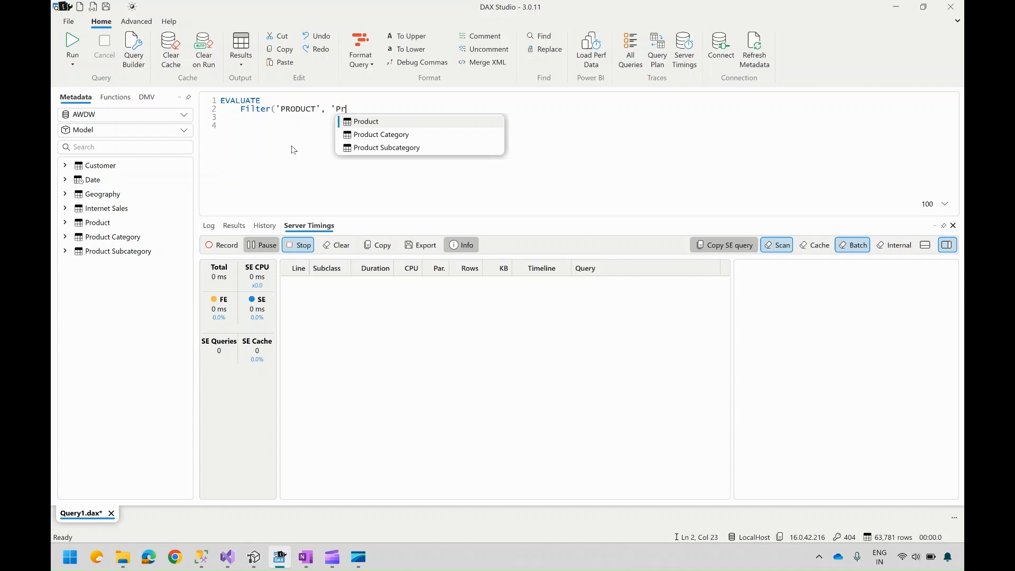
key("Tab")
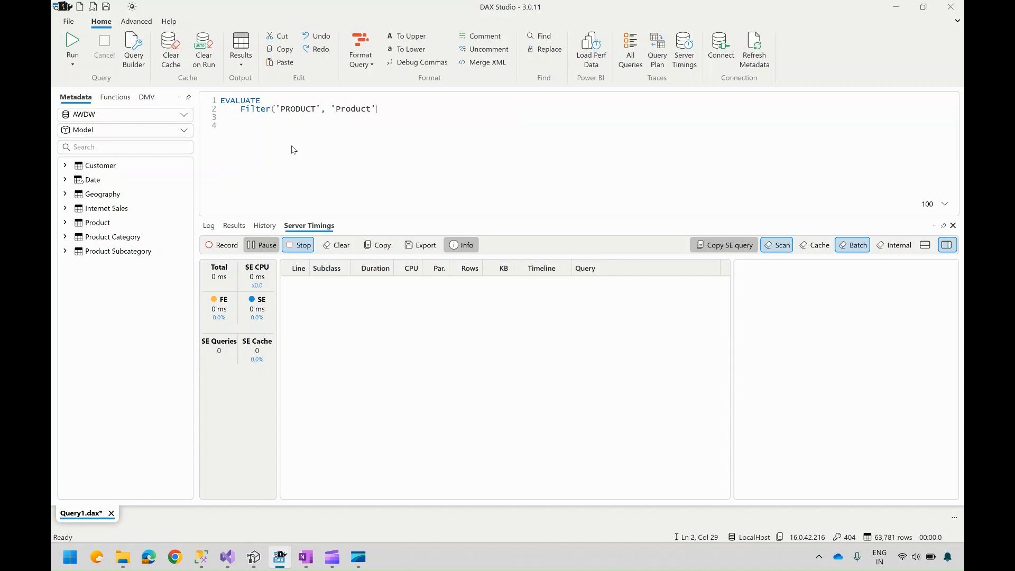
left_click(326, 109)
left_click(278, 109, "shift")
key("BackSpace")
key("Delete")
key("End")
type(",")
Step: Expand the Product table in the metadata tree and scroll through its columns
left_click(65, 223)
left_click(343, 111)
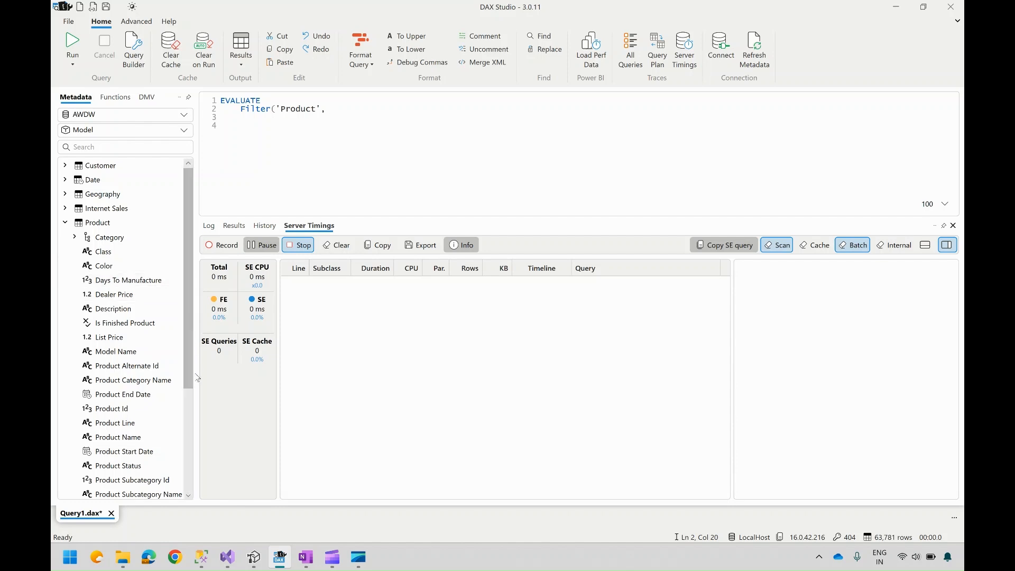
left_click_drag(188, 367, 186, 465)
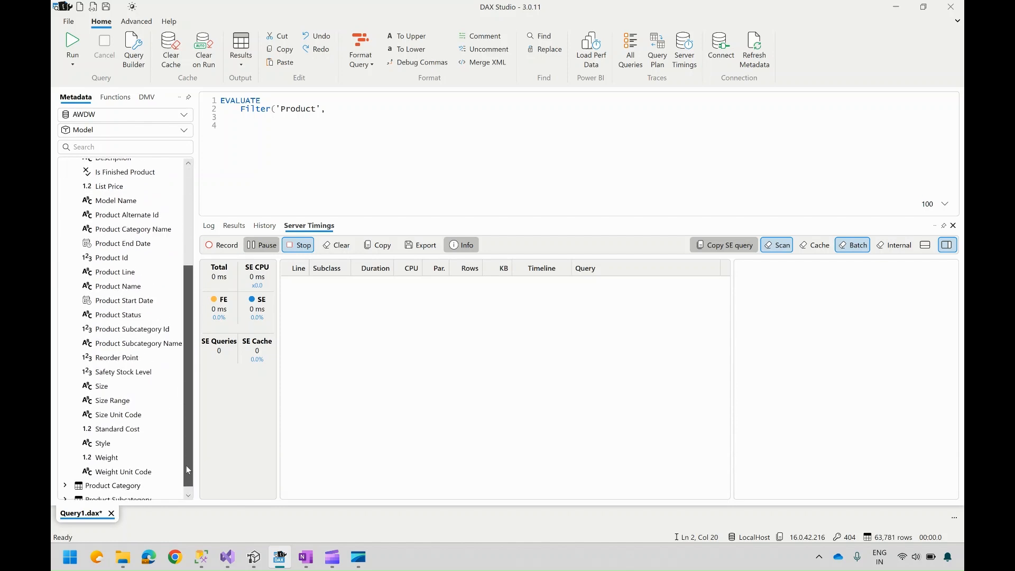
scroll(186, 465, "down", 1)
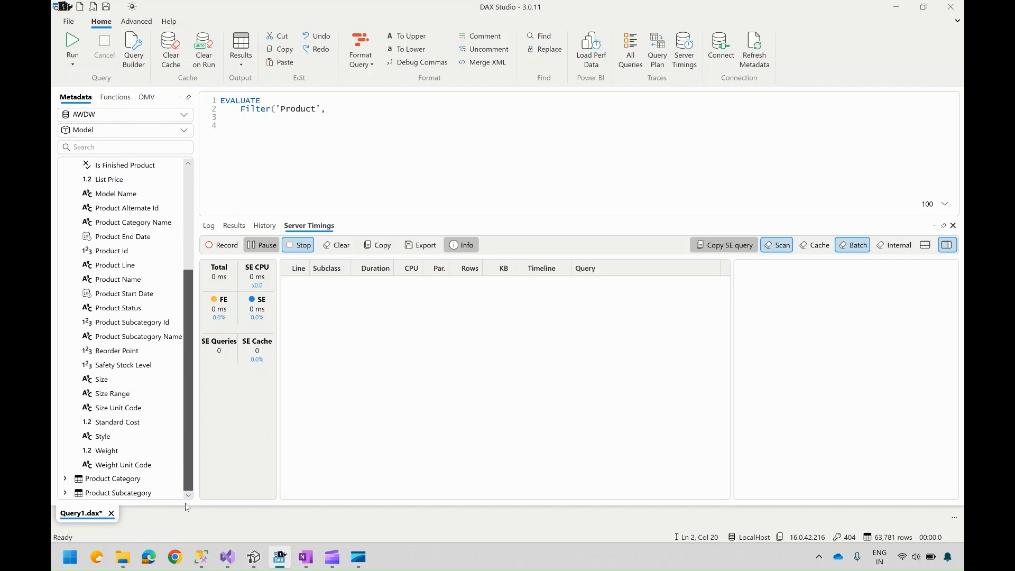
scroll(179, 469, "up", 3)
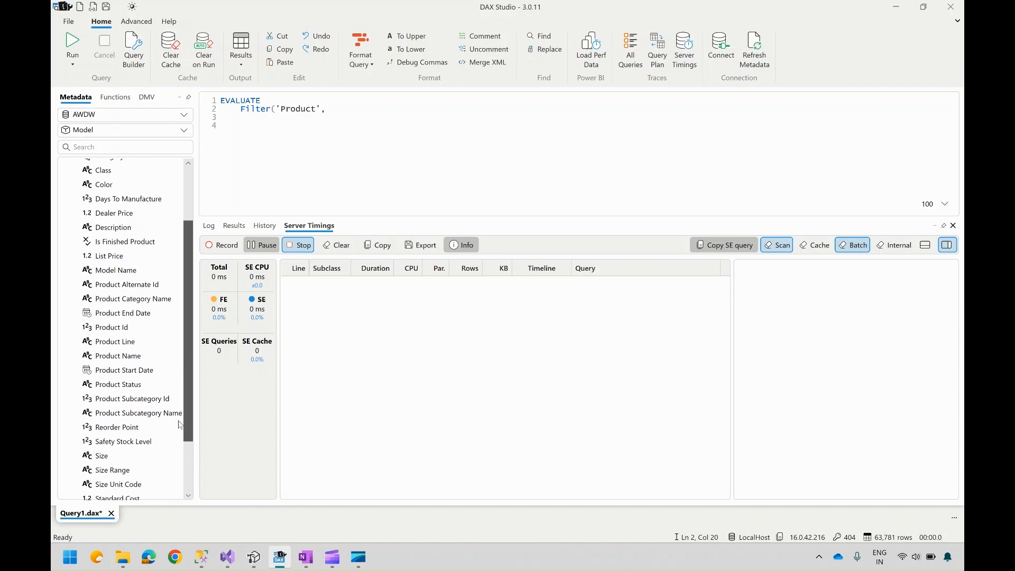
scroll(177, 397, "up", 1)
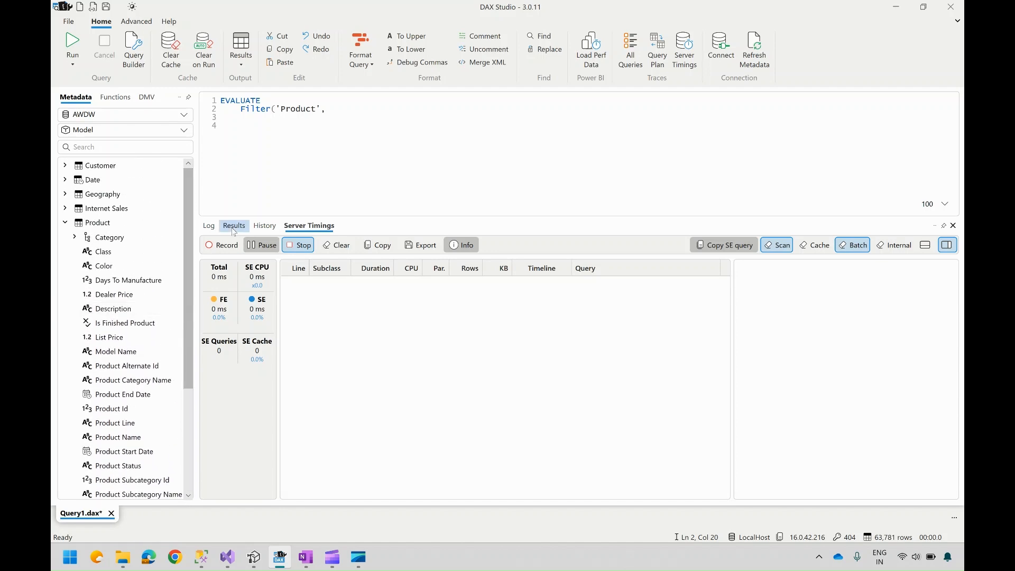
type("Co")
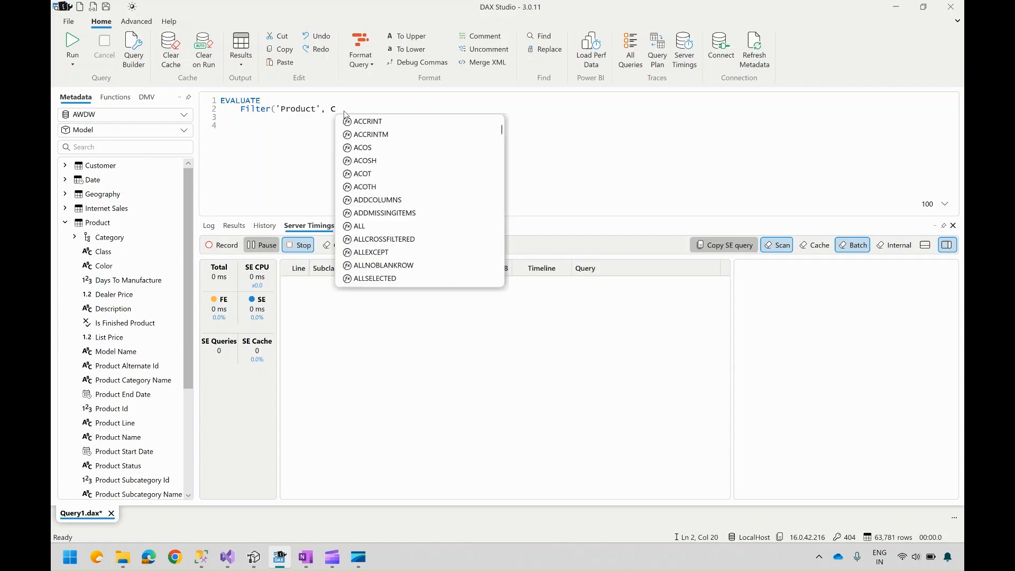
key("BackSpace")
key("BackSpace")
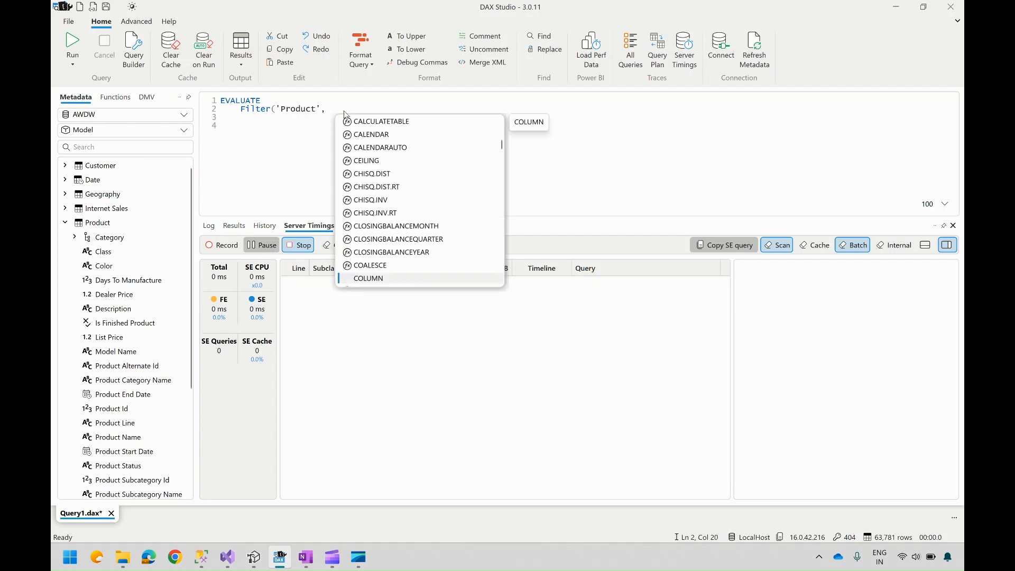
key("Escape")
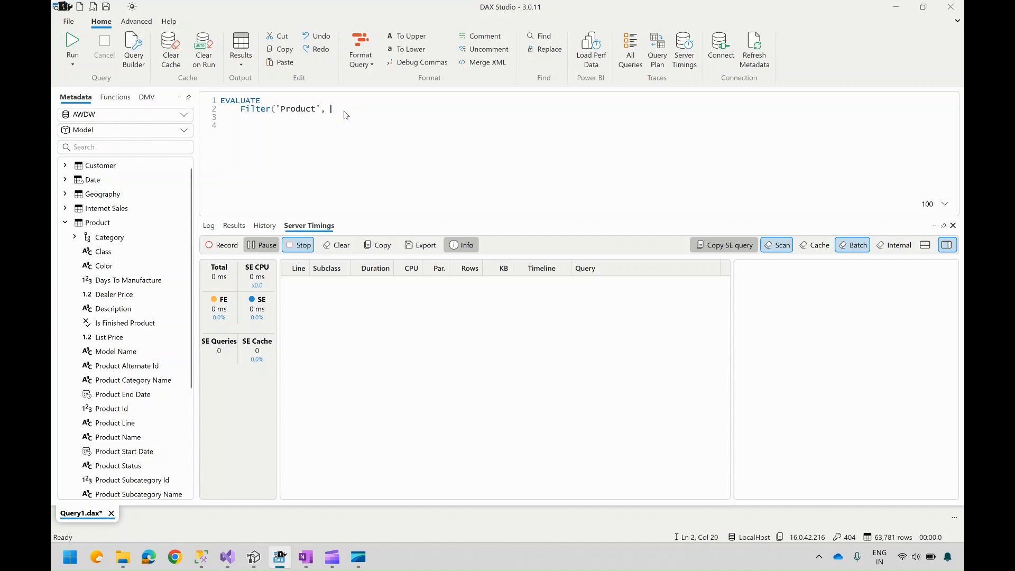
Step: Complete the FILTER condition as 'Product'[Color]="Red" and run the query
type("'Product', 'Product'")
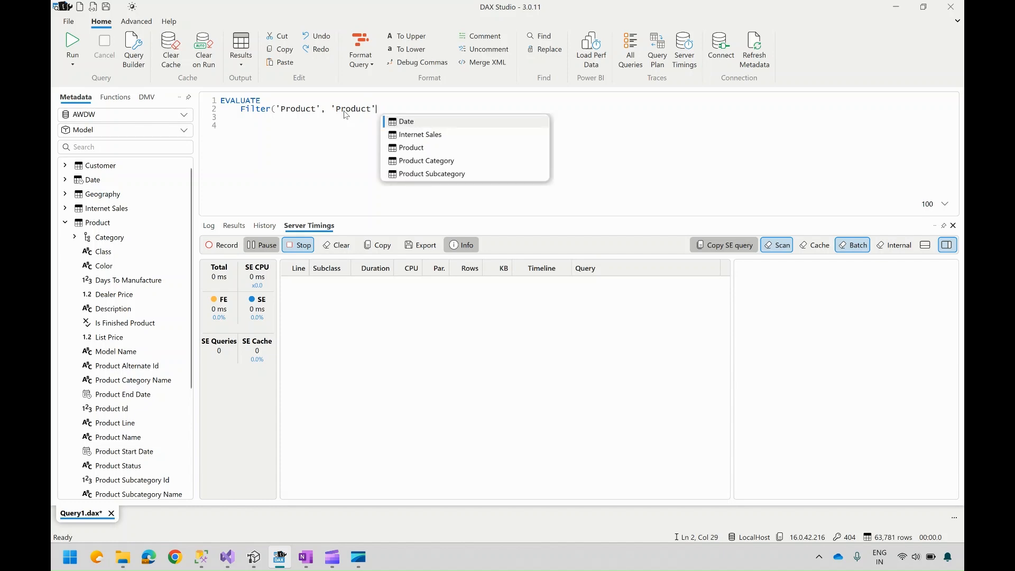
type("[Color")
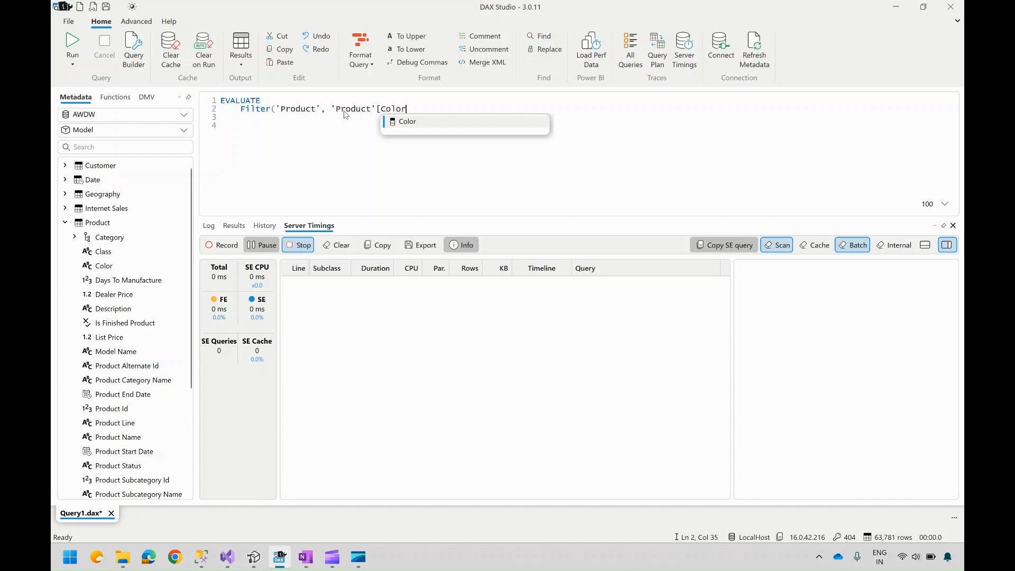
key("Tab")
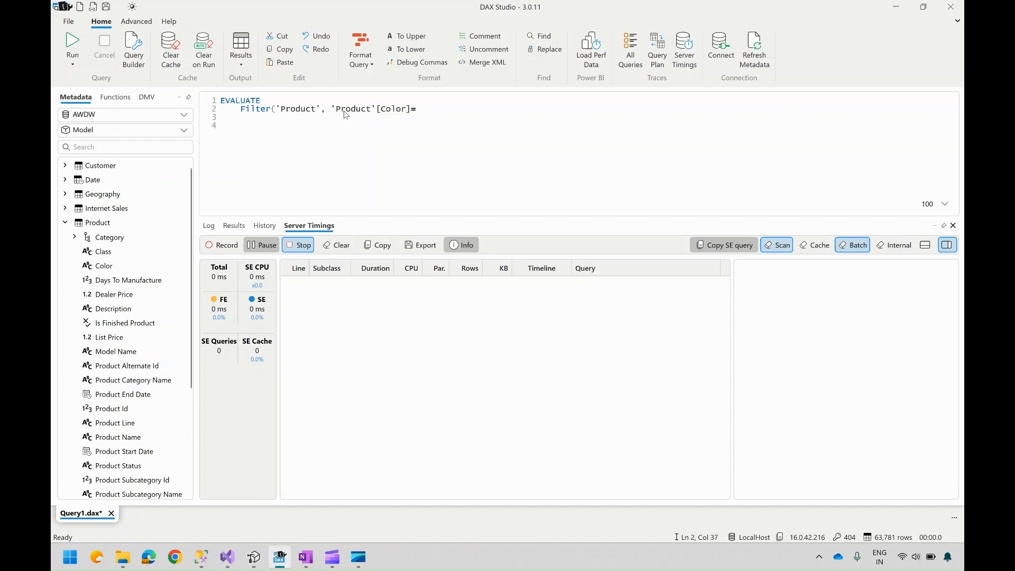
type("Red\")")
left_click(74, 47)
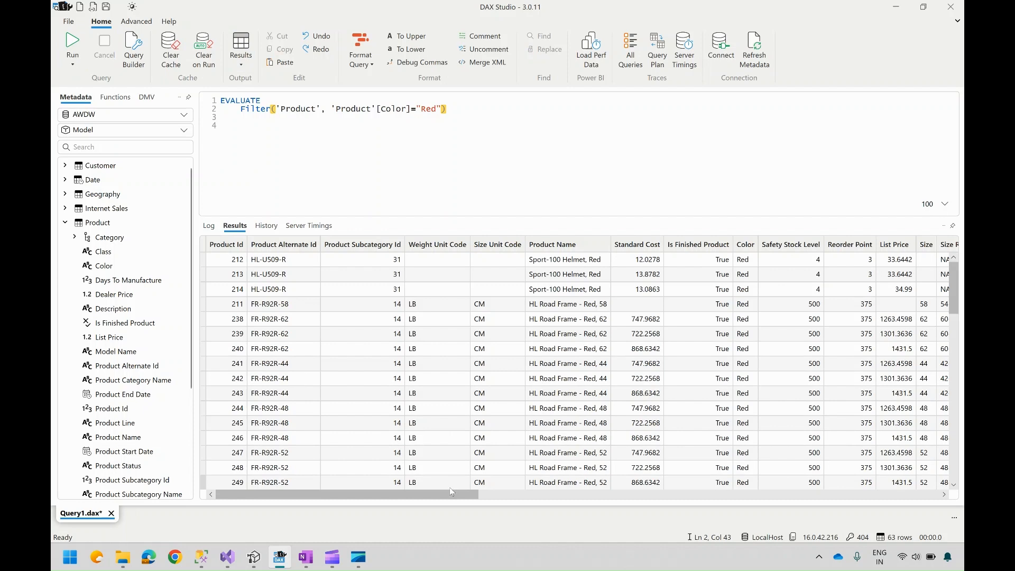
Step: Enable the Query Plan trace, rerun the query and inspect the physical and logical query plan rows
left_click(309, 226)
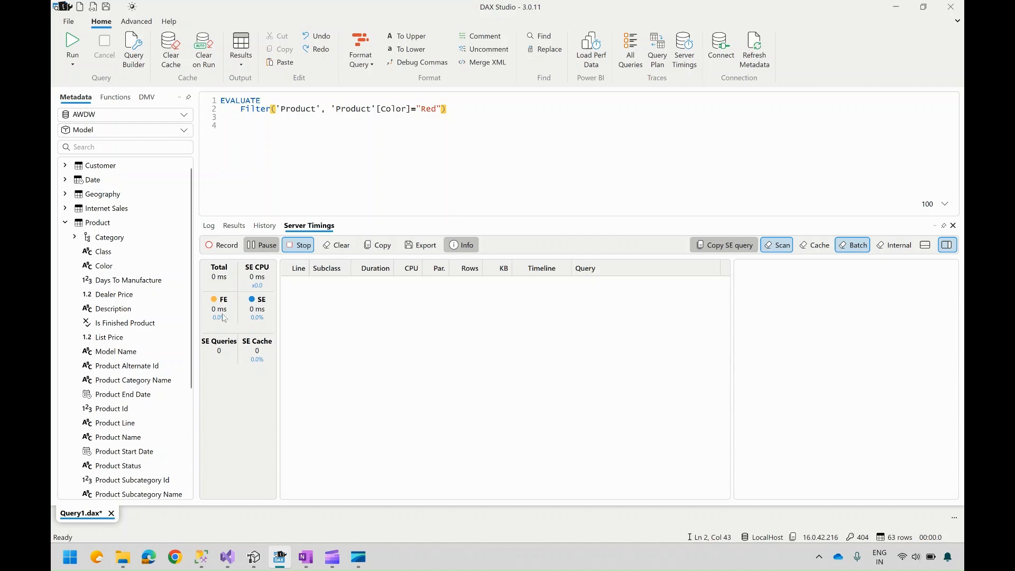
left_click(456, 113)
left_click(442, 105)
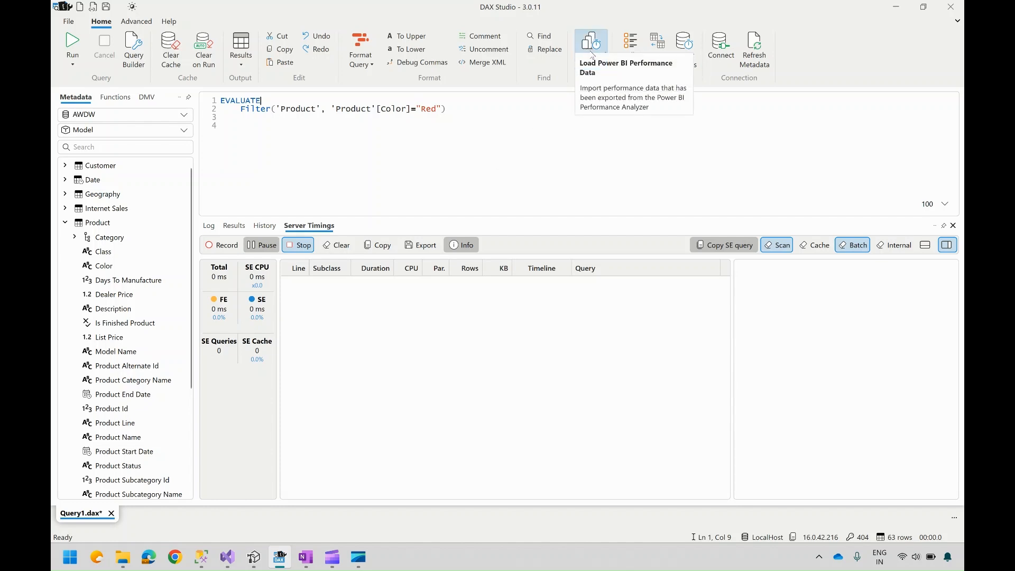
left_click(659, 49)
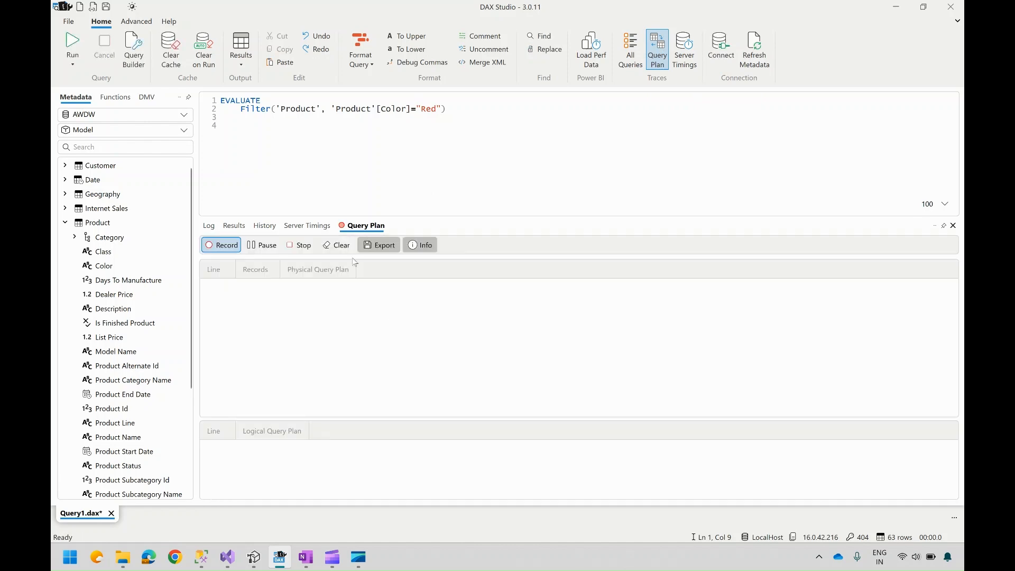
left_click(401, 146)
left_click(73, 45)
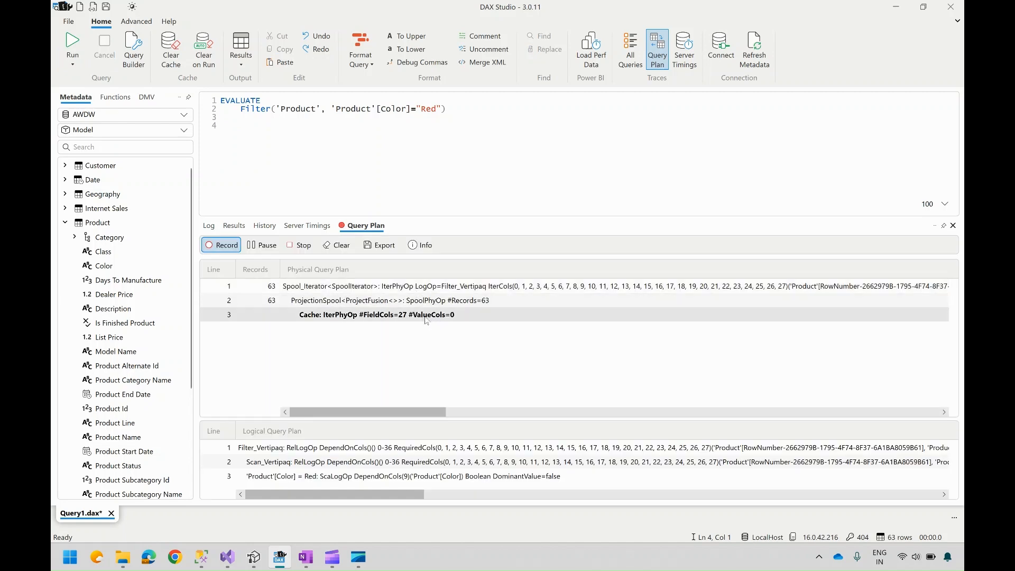
left_click(540, 286)
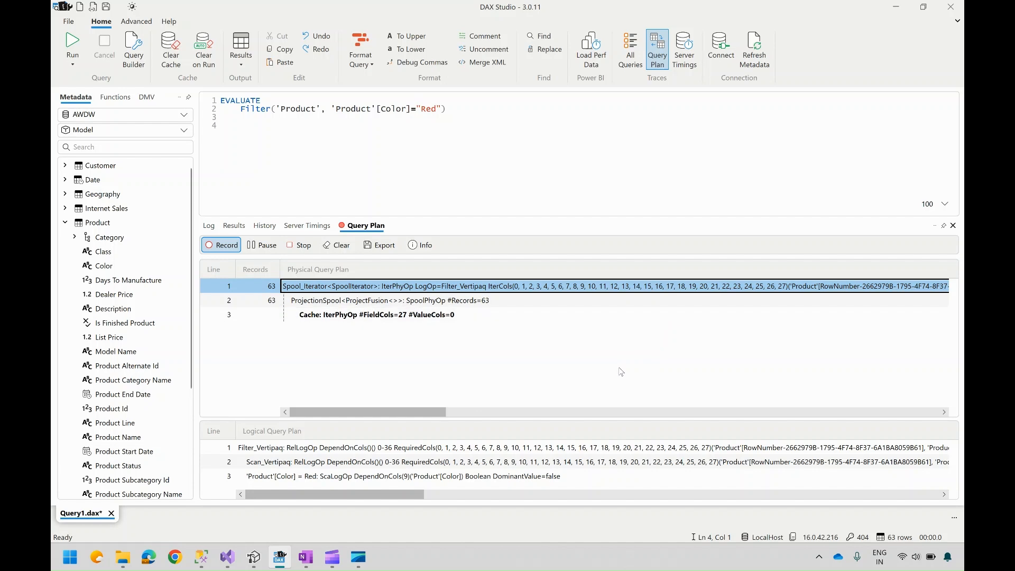
left_click_drag(596, 418, 606, 360)
left_click_drag(396, 495, 321, 500)
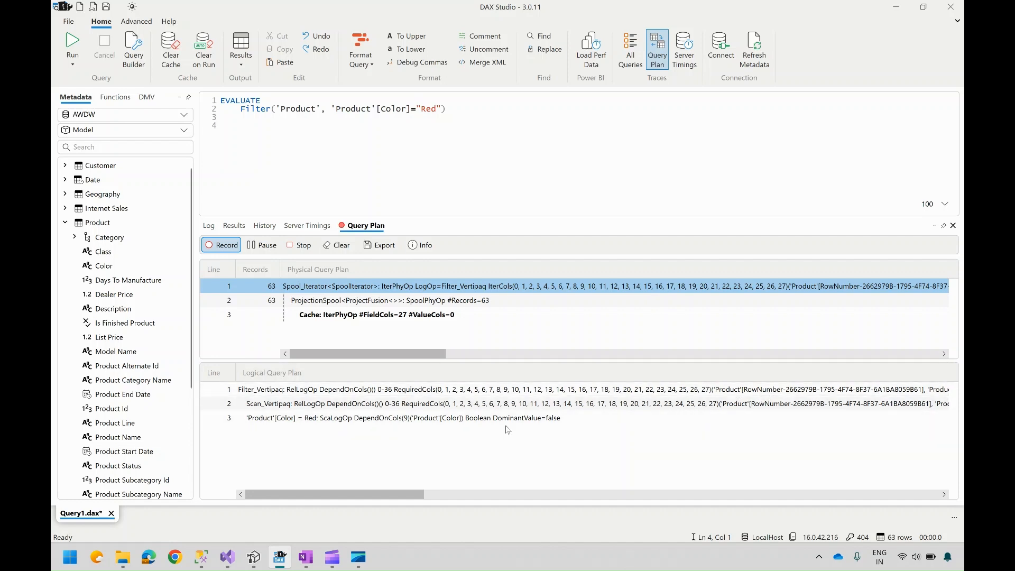
left_click(483, 419)
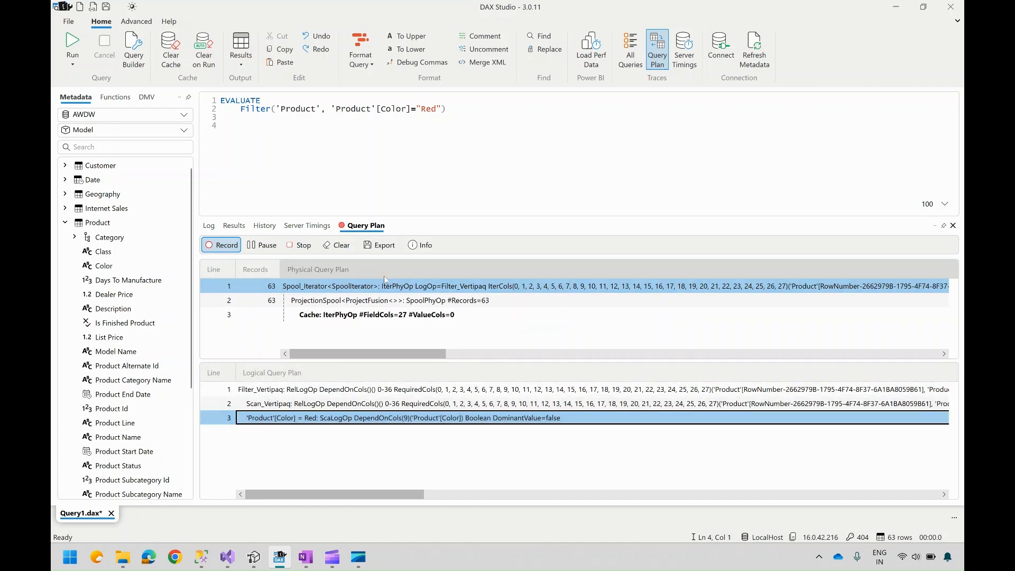
left_click(372, 300)
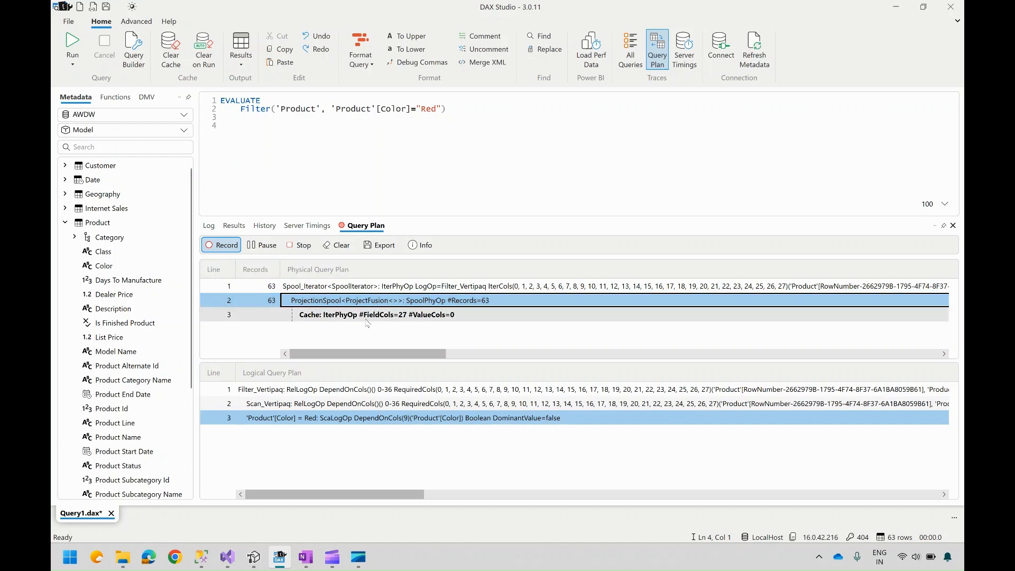
Step: Set the query output target to Log Timer
left_click(324, 228)
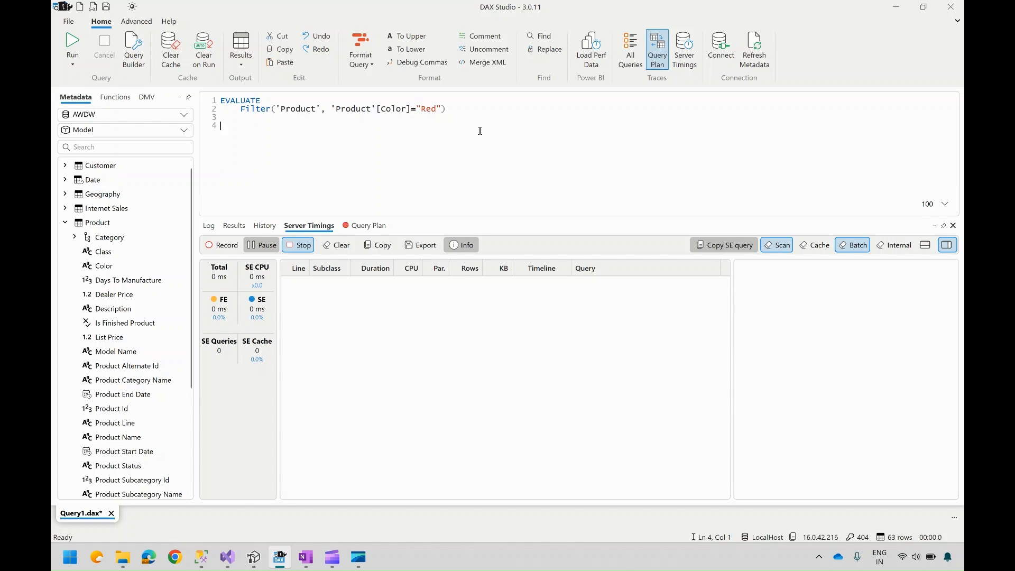
left_click(246, 70)
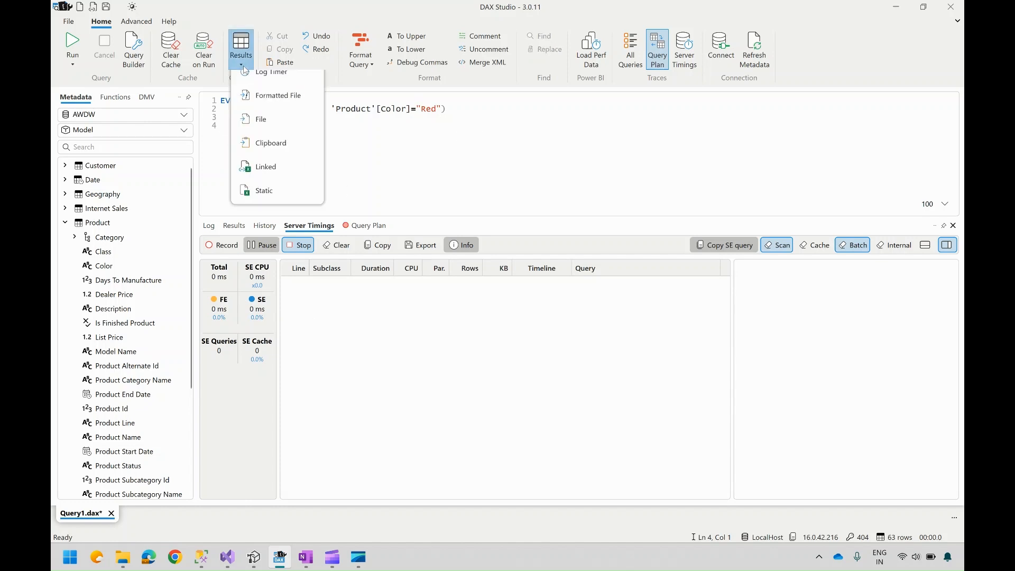
left_click(245, 69)
left_click(246, 70)
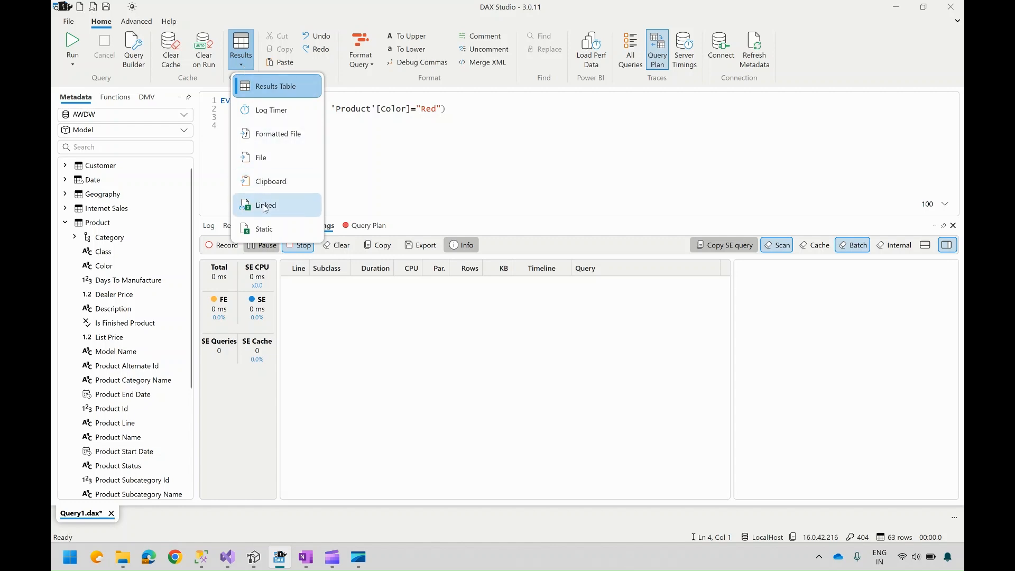
left_click(280, 154)
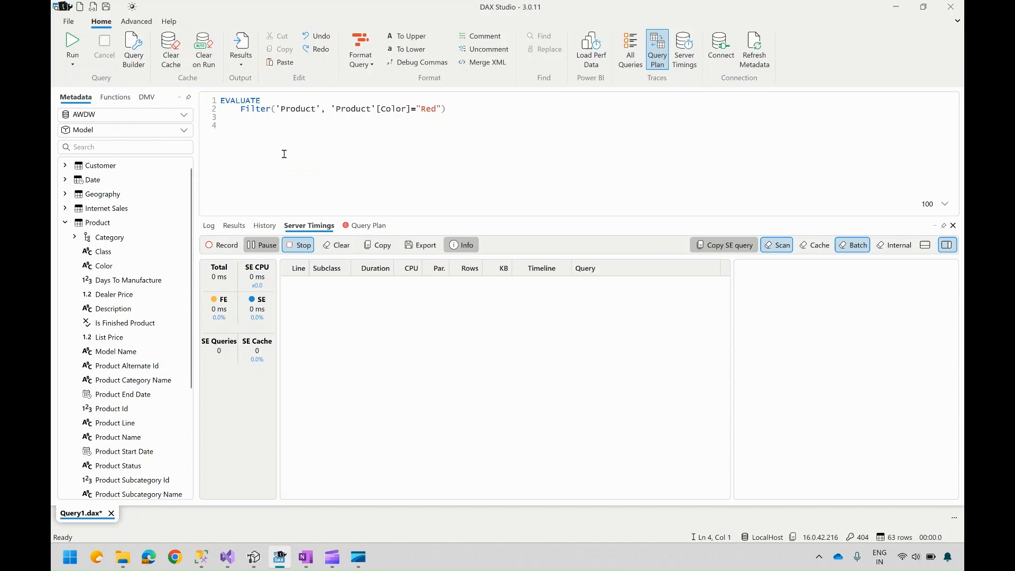
left_click(513, 198)
Step: Try to launch SQL Profiler from the advanced tools
left_click(136, 22)
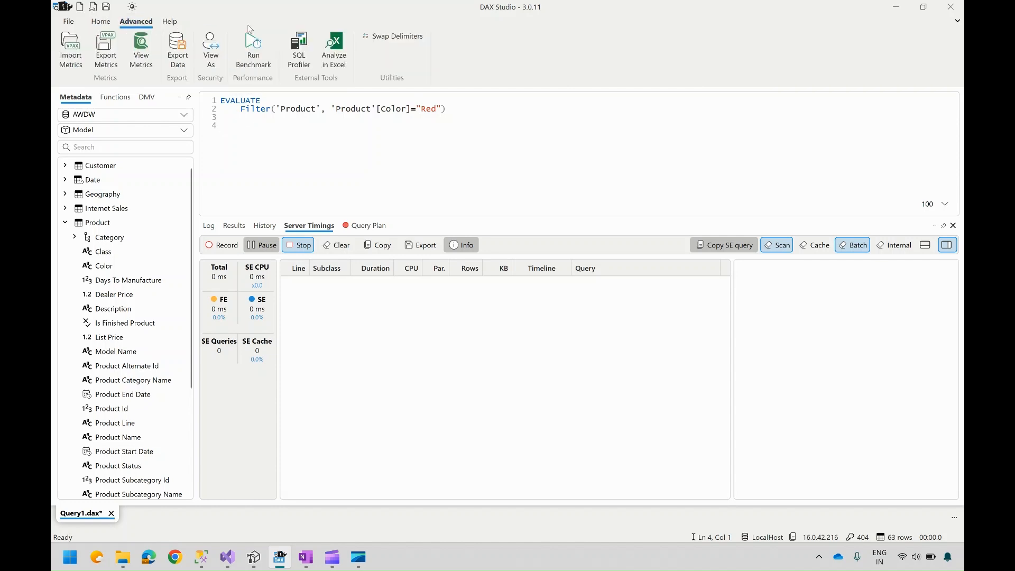
left_click(304, 55)
Step: Try running a benchmark with 2 cold cache and 2 warm cache executions, then cancel it
left_click(256, 59)
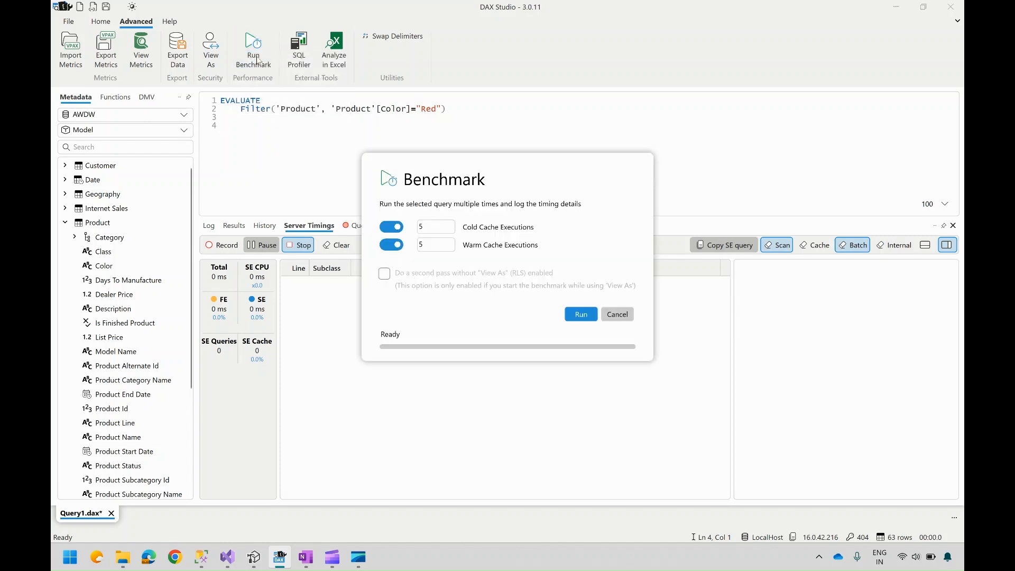
left_click(441, 228)
key("BackSpace")
type("2")
left_click(426, 245)
key("BackSpace")
type("2")
left_click(581, 314)
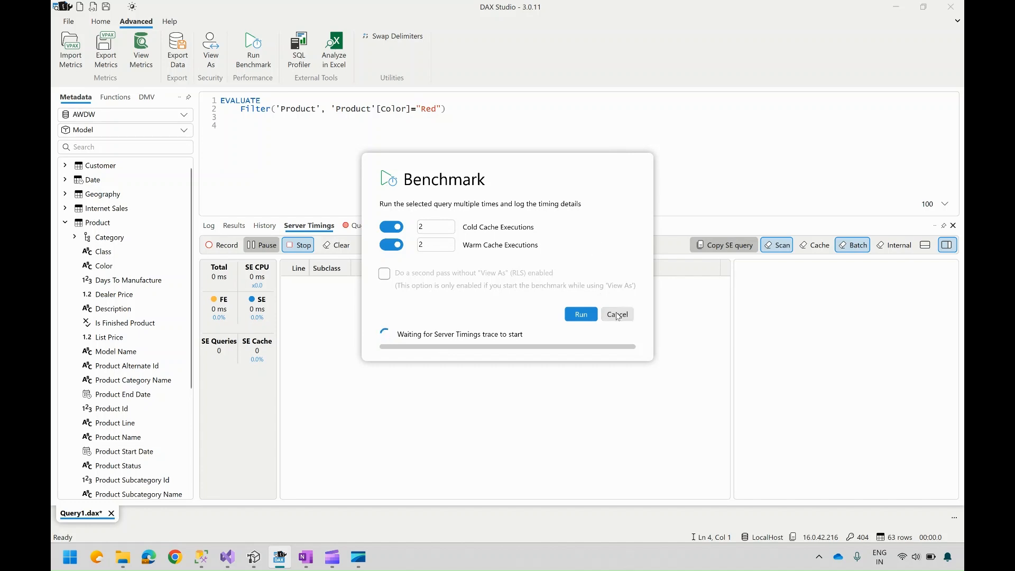
left_click(391, 228)
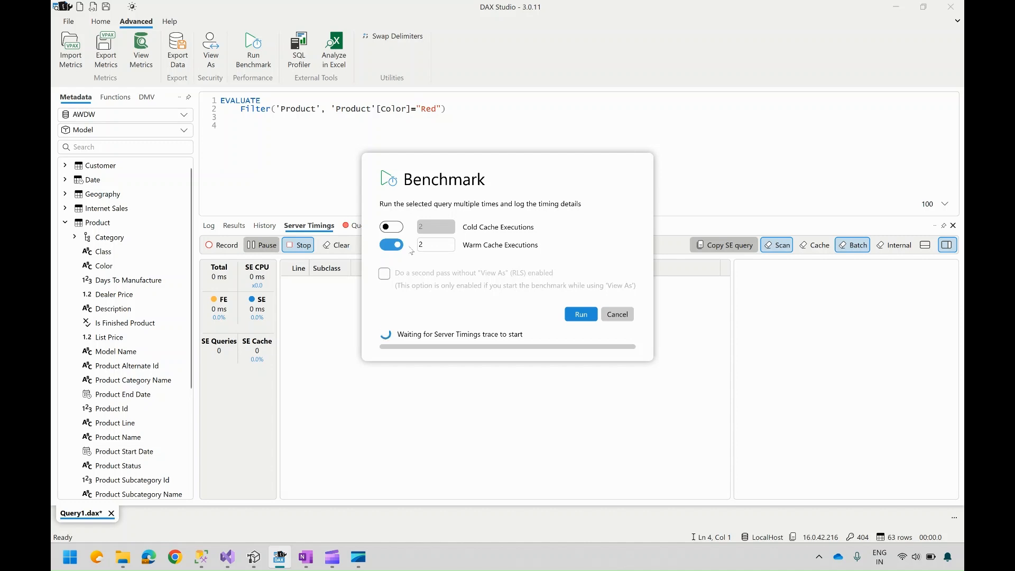
left_click(617, 315)
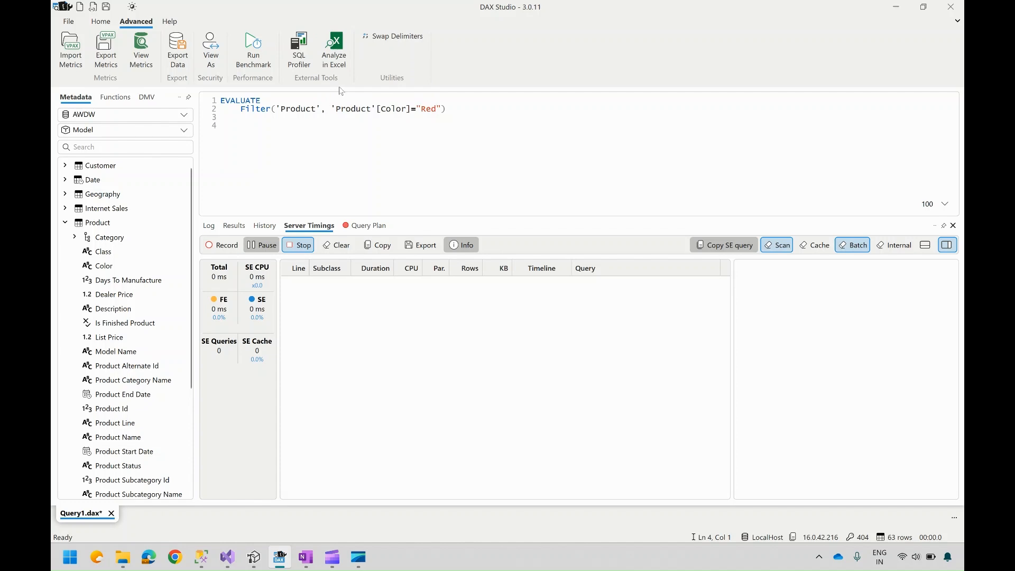
Step: Switch to OneNote, highlight the Dax Studio and Tabular Editor list items and delete a blank line below them
left_click(100, 21)
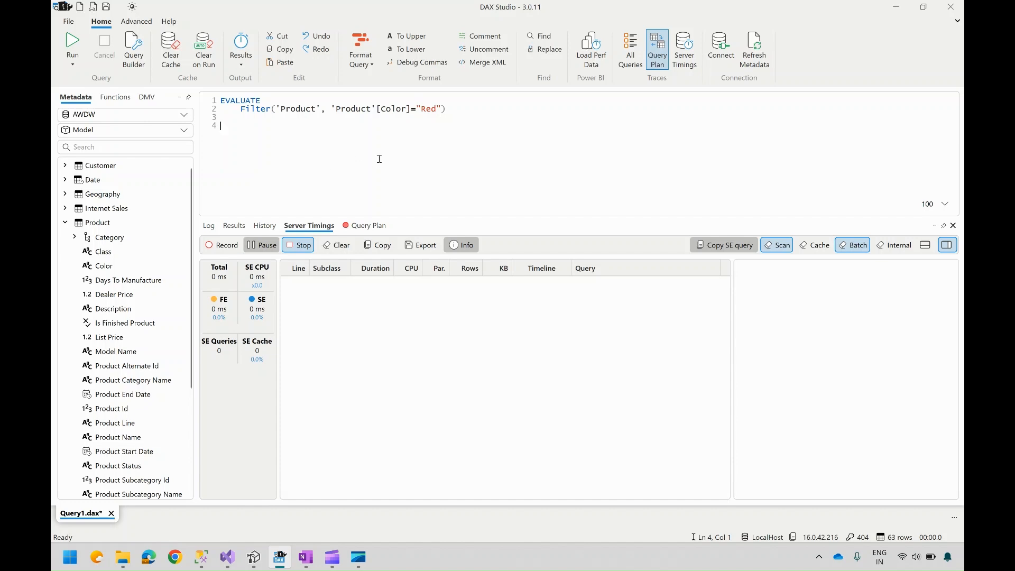
left_click(306, 557)
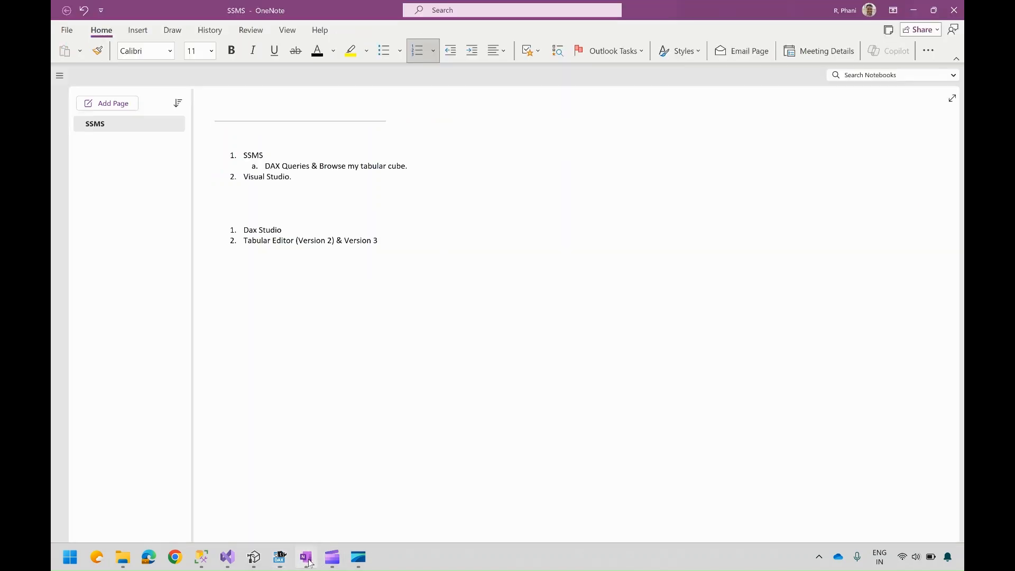
left_click_drag(389, 249, 220, 227)
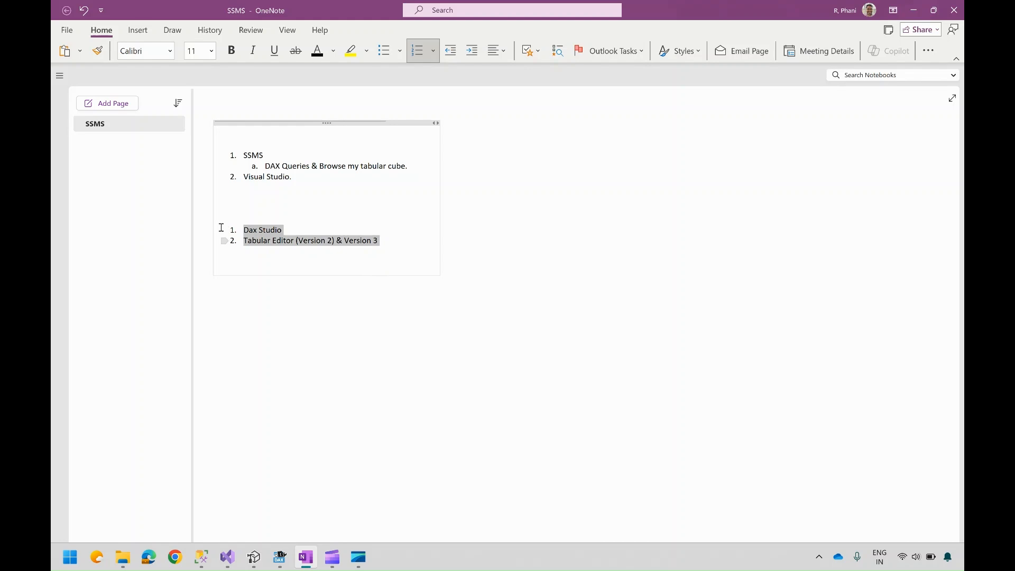
left_click(419, 339)
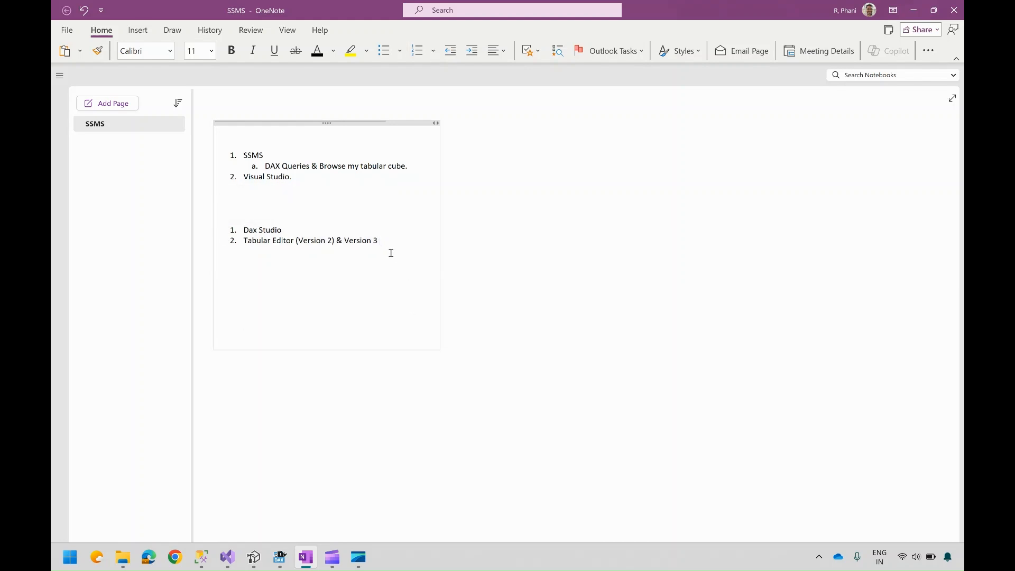
left_click(387, 250)
left_click(393, 283)
key("BackSpace")
left_click(280, 556)
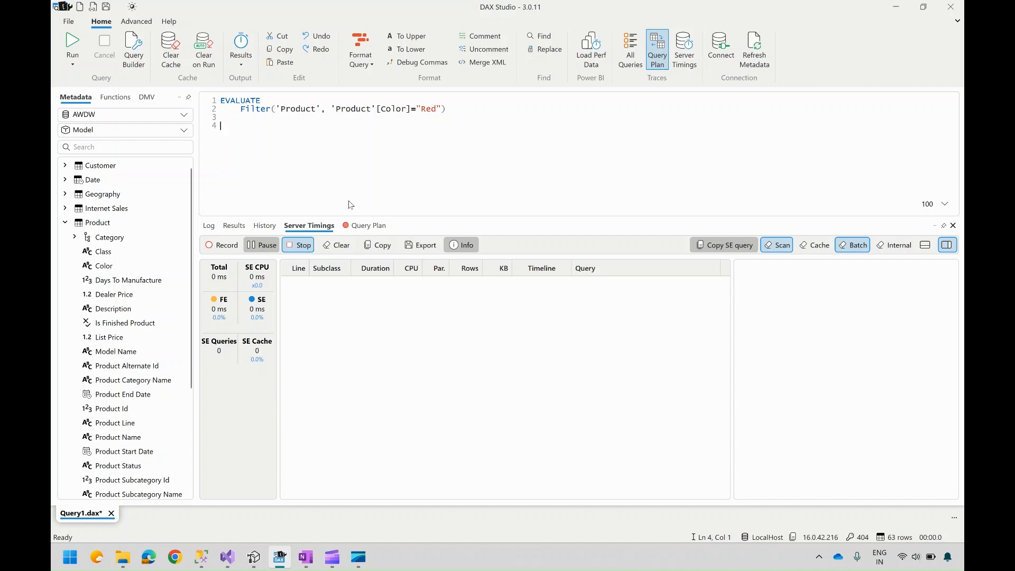
left_click(305, 557)
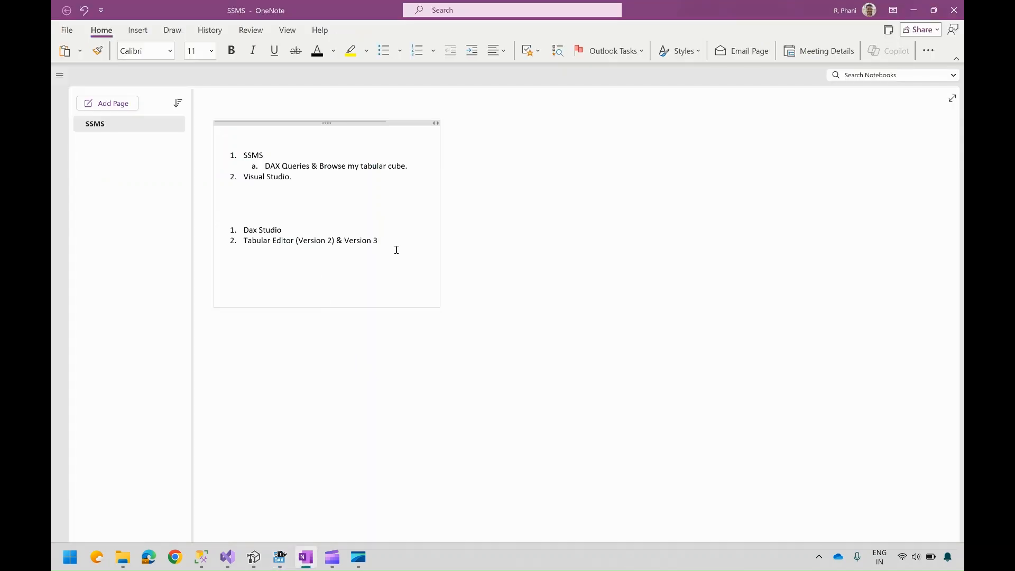